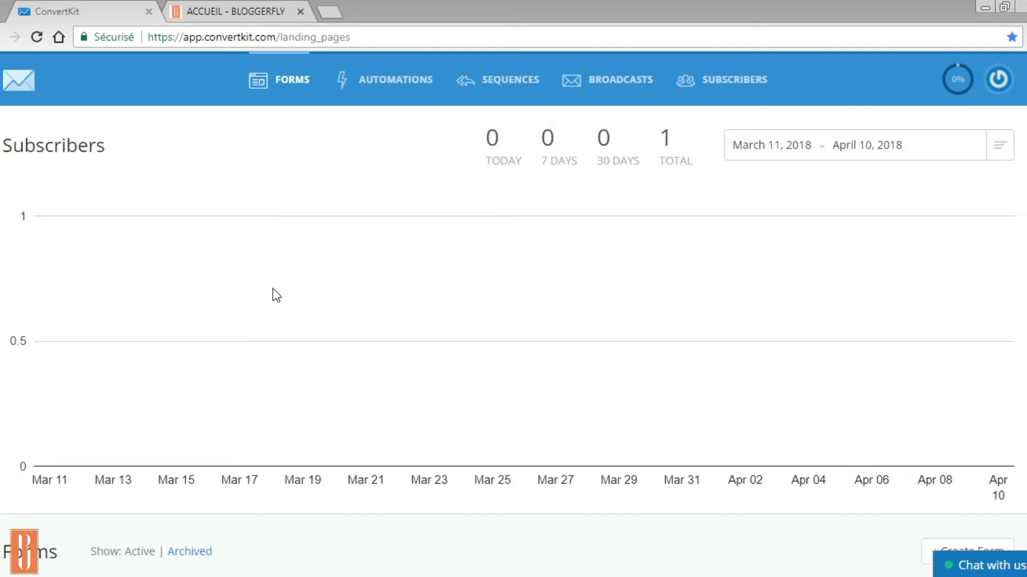
Open the Challenge 5J Je Blogue landing page from the Bloggerfly site and examine its headline, image and description box.
left_click(238, 9)
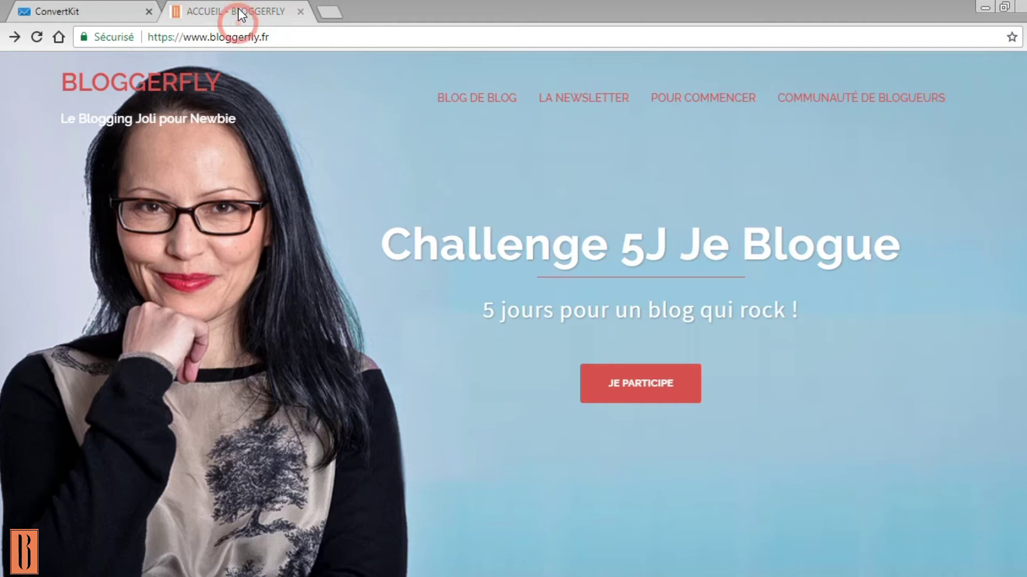
left_click(647, 389)
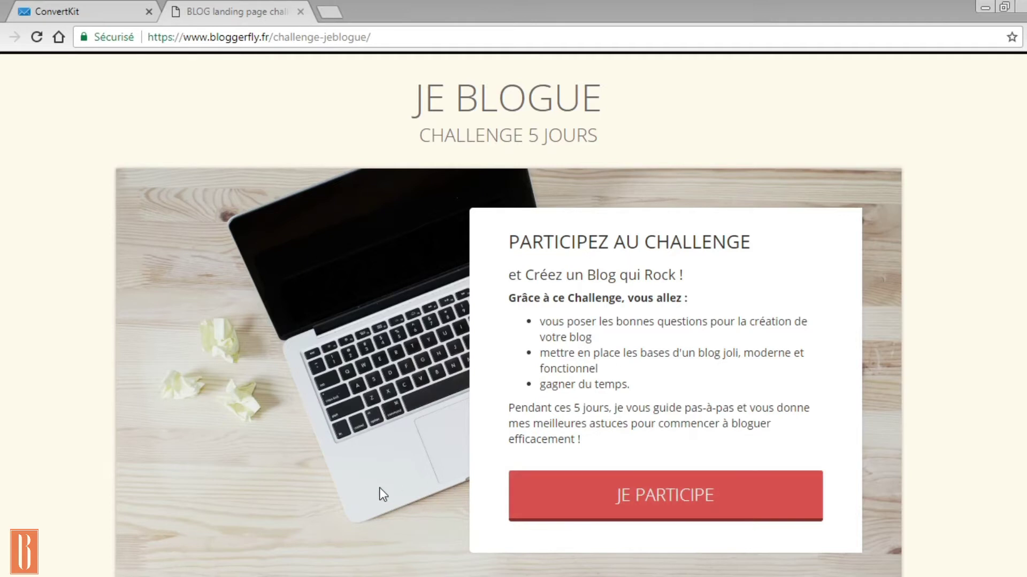
scroll(383, 494, "down", 2)
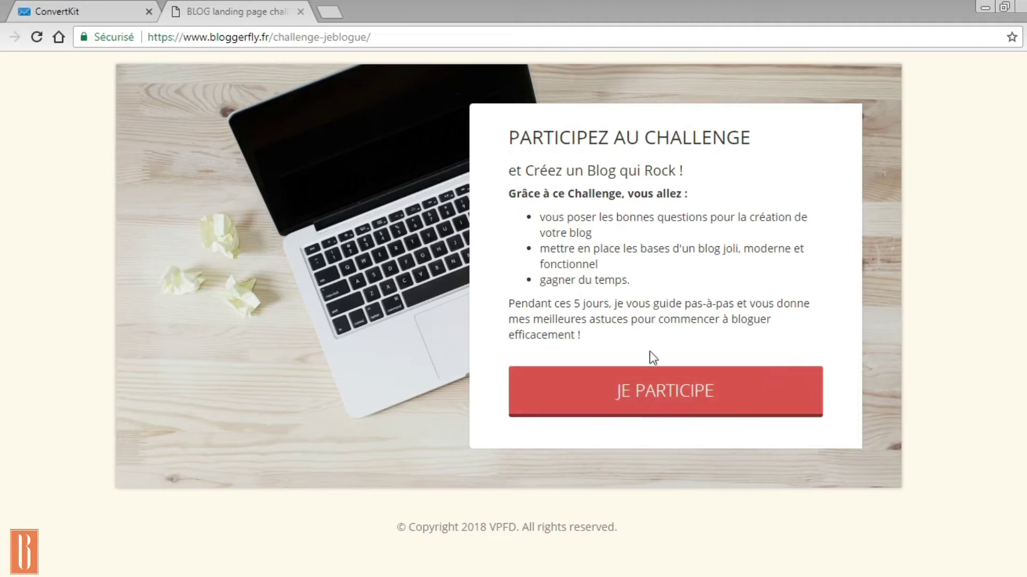
scroll(285, 354, "up", 2)
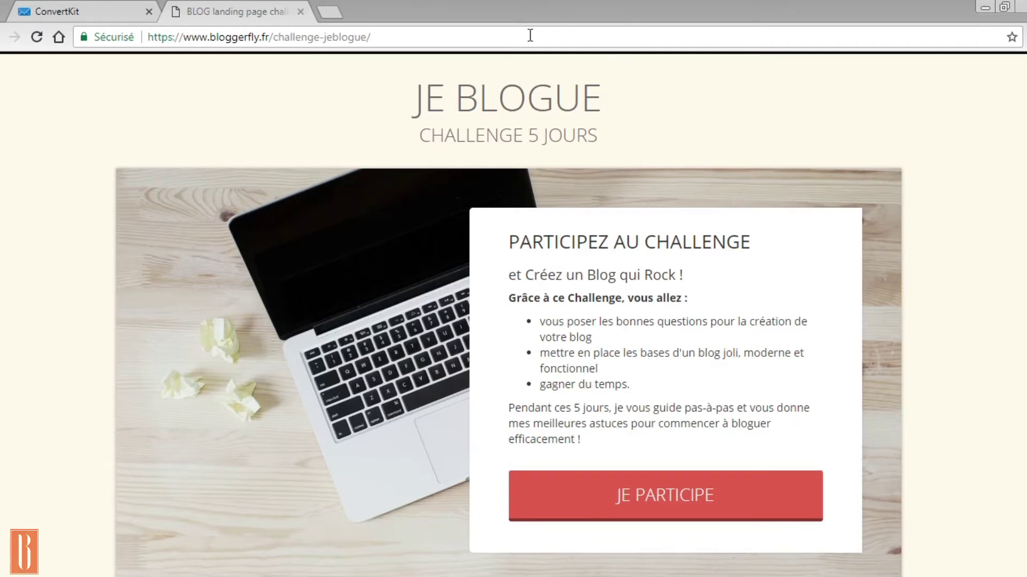
scroll(943, 370, "down", 1)
scroll(943, 370, "down", 2)
scroll(943, 370, "up", 2)
scroll(942, 370, "down", 1)
scroll(940, 367, "down", 1)
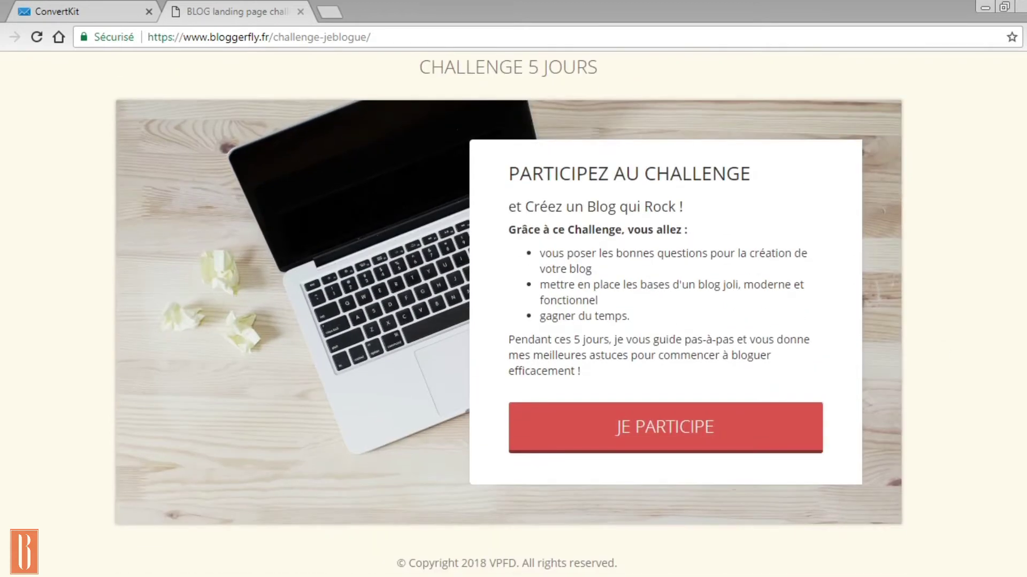
scroll(937, 310, "up", 1)
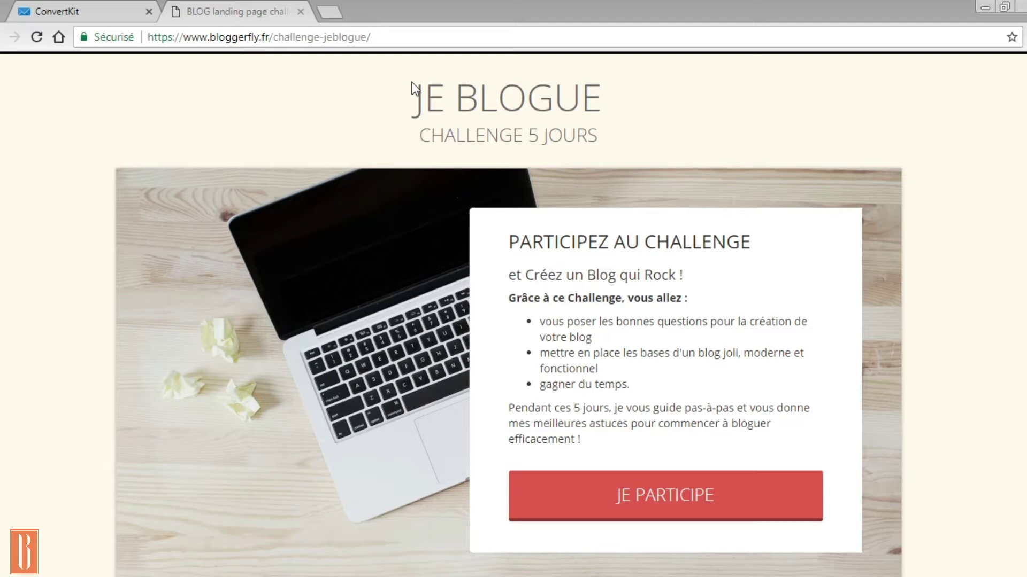
Open the challenge's sign-up form to examine its fields, close it and look over the whole landing page.
left_click(652, 505)
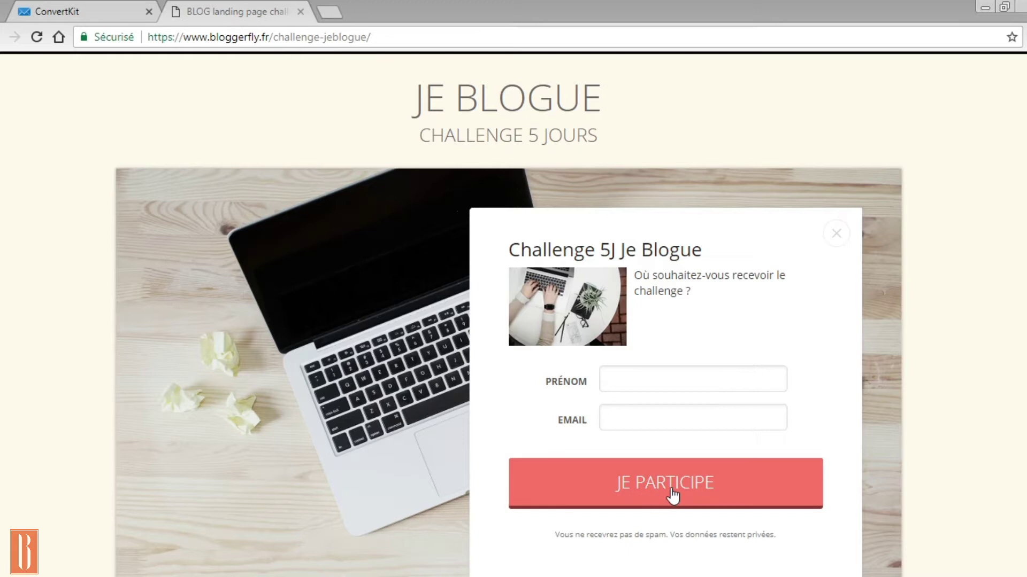
left_click(837, 234)
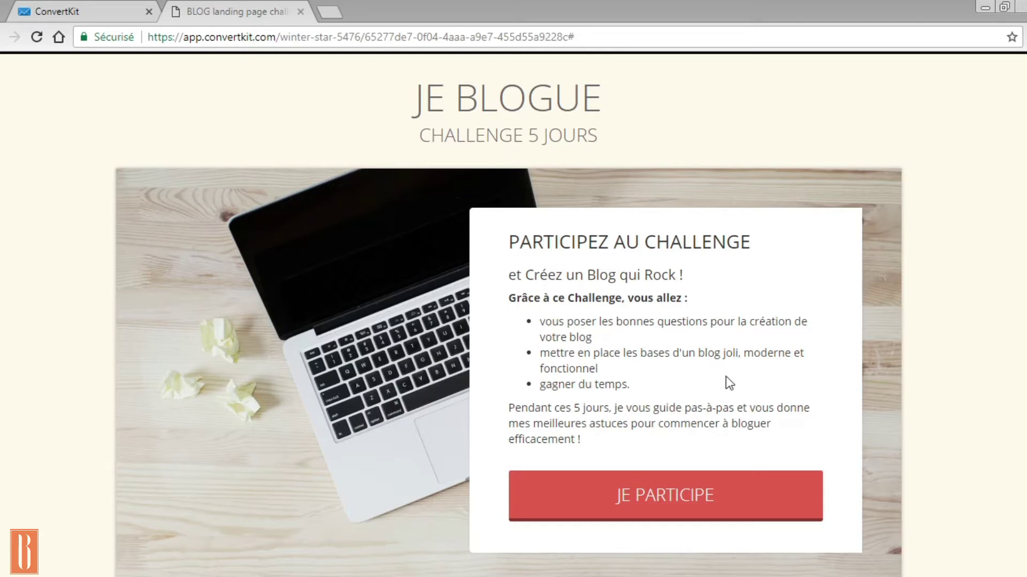
scroll(929, 476, "down", 3)
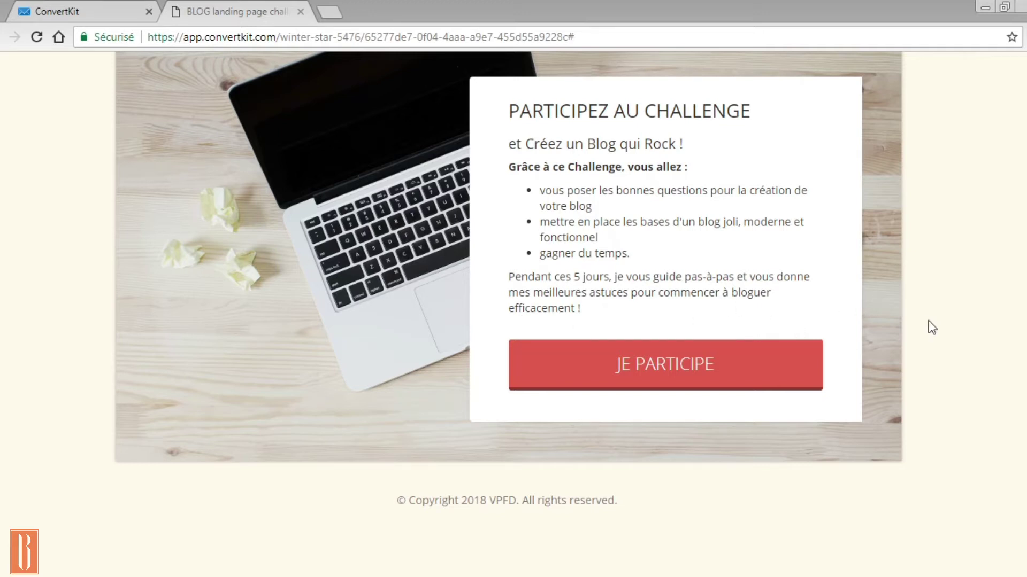
scroll(930, 324, "up", 3)
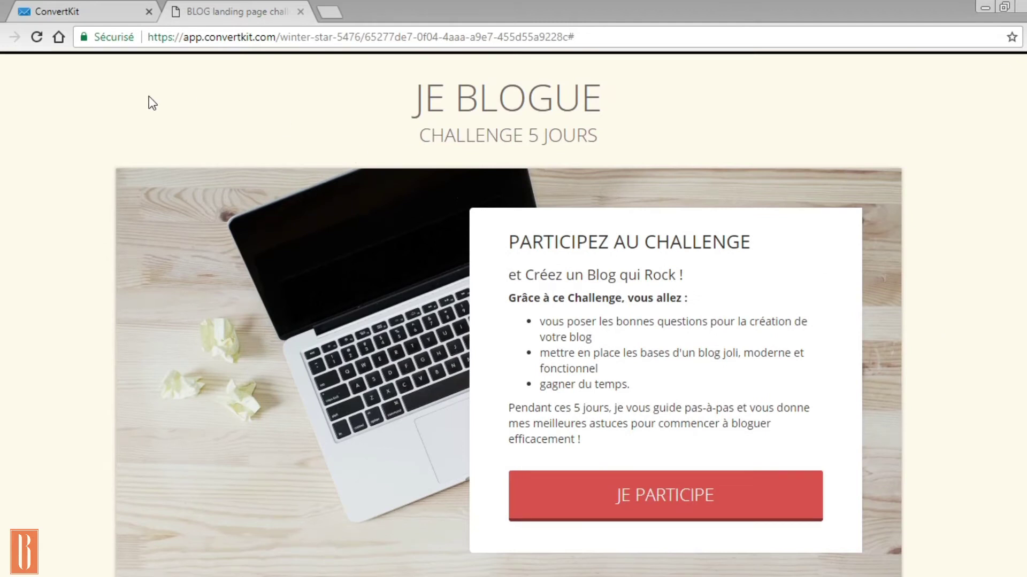
Switch to ConvertKit and create a new landing page from the webinar template with a background photo and overlaid text box.
left_click(99, 6)
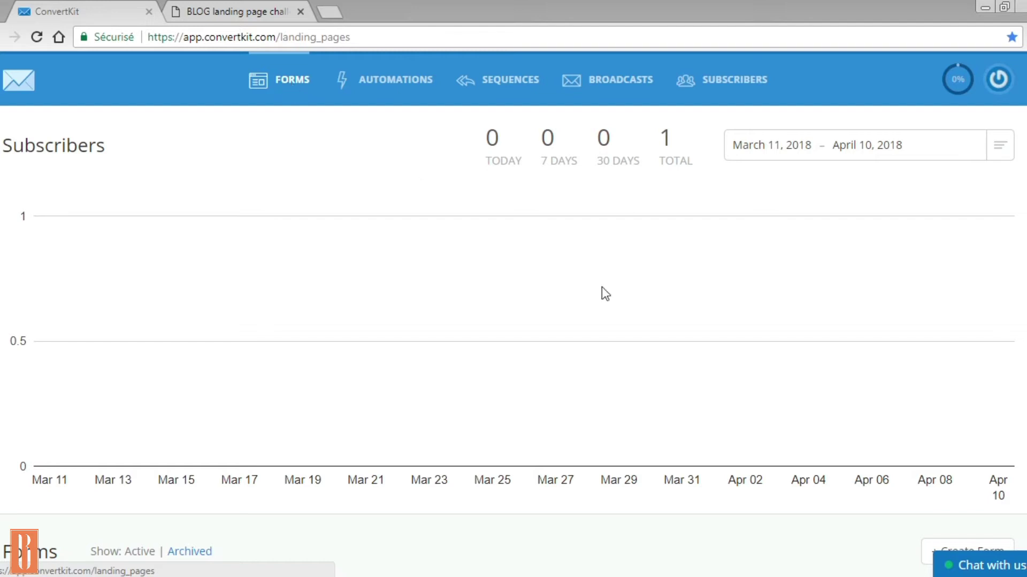
scroll(856, 420, "down", 3)
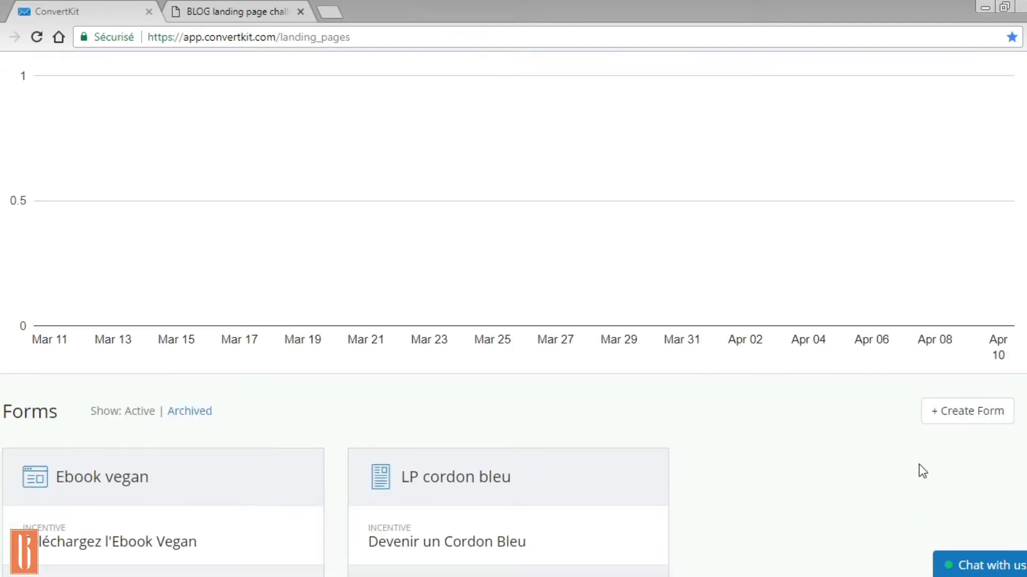
left_click(982, 417)
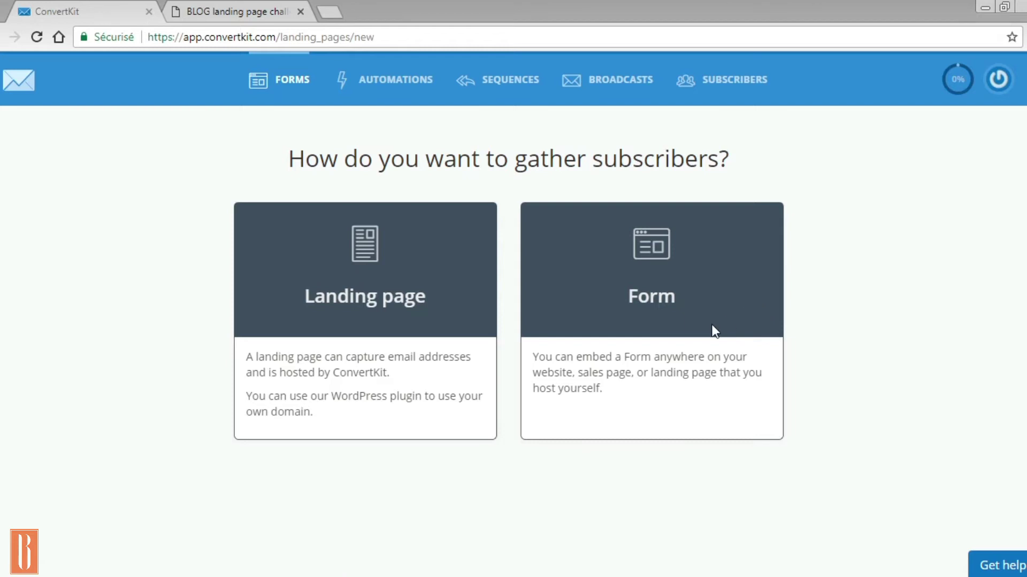
left_click(353, 294)
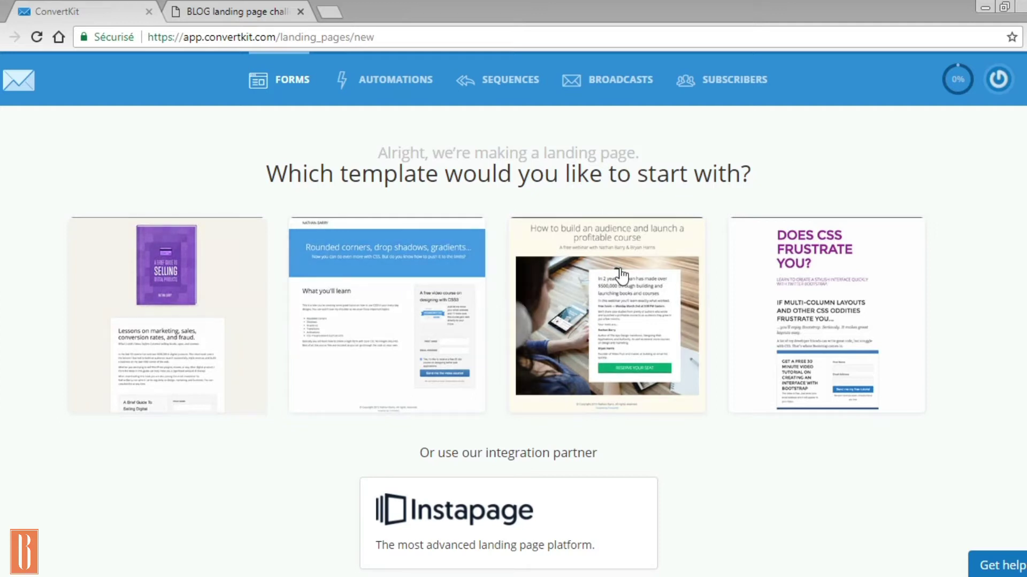
left_click(591, 329)
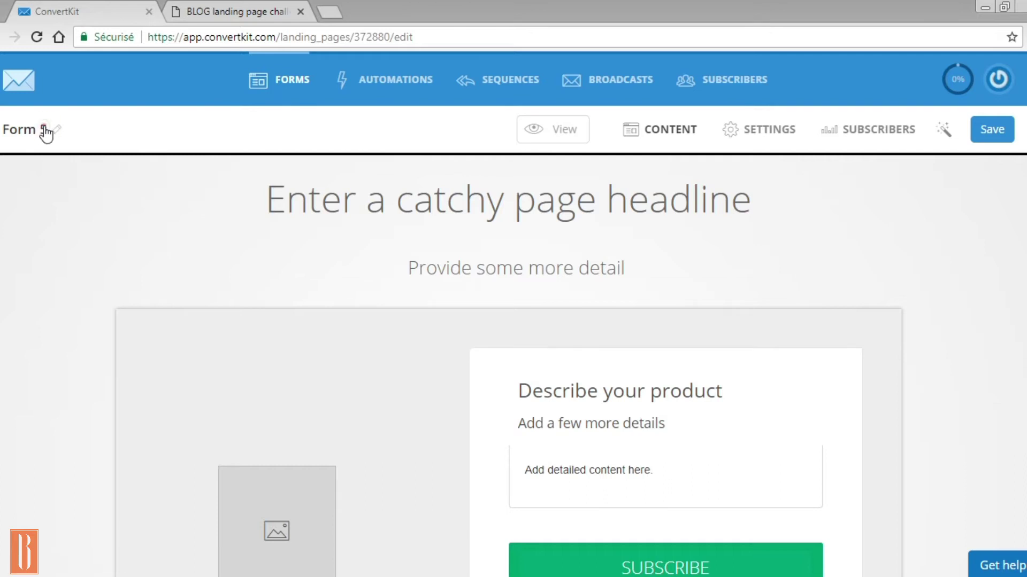
Rename the new landing page to BT PINCEAUX and save it.
left_click(45, 127)
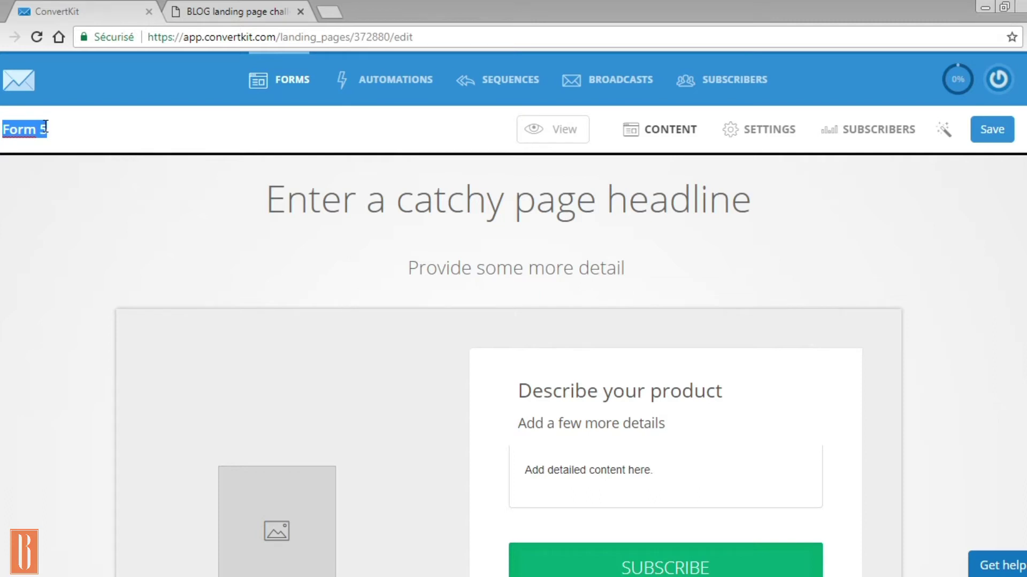
type("BT PINCEAUX")
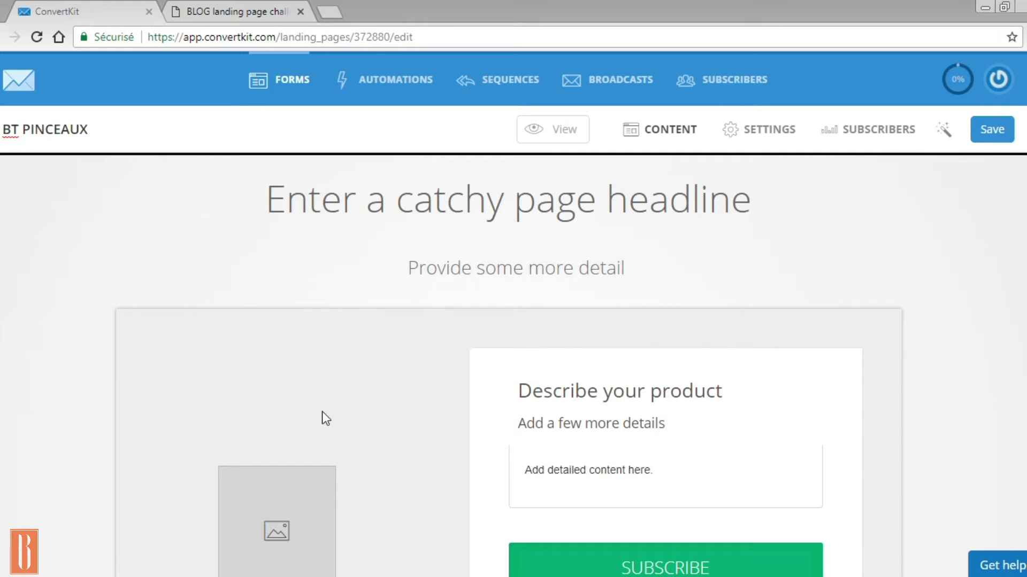
left_click(992, 135)
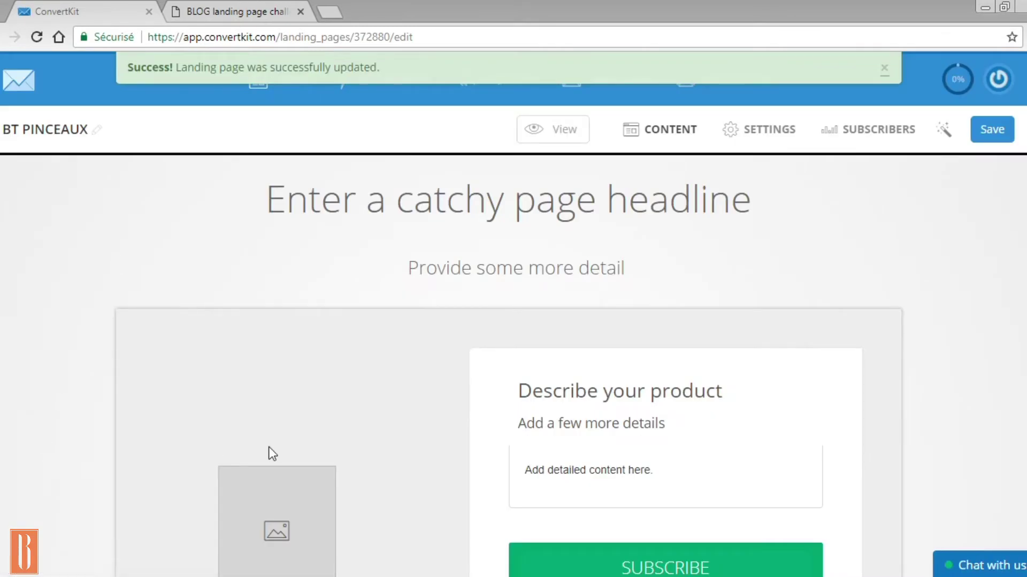
Add the makeup brushes photo through the landing page's image placeholder.
left_click(282, 526)
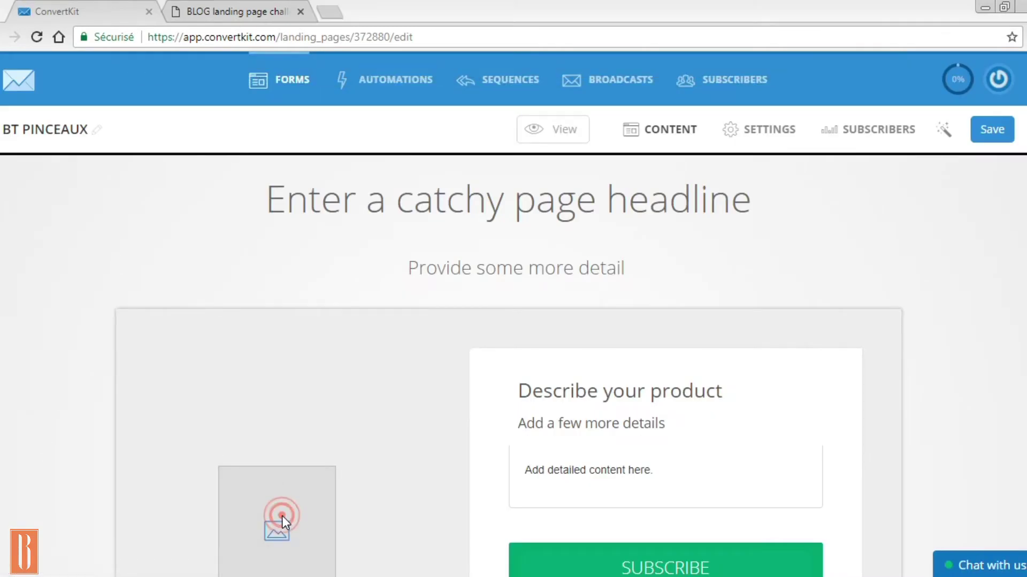
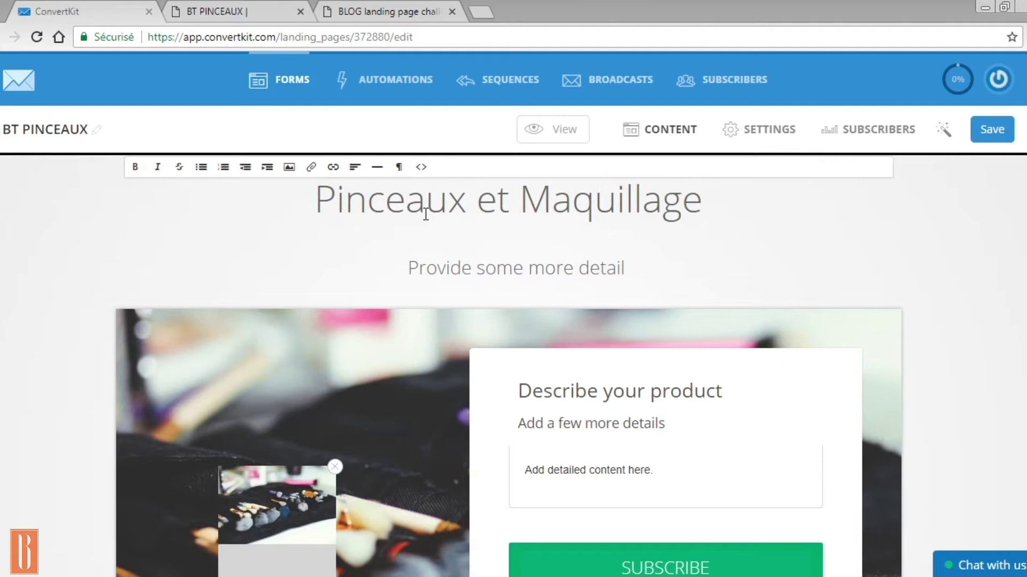
Replace the page's subheadline with "Inscrivez-vous au webinaire pour tout savoir sur l'utilisation des pinceaux".
left_click(422, 268)
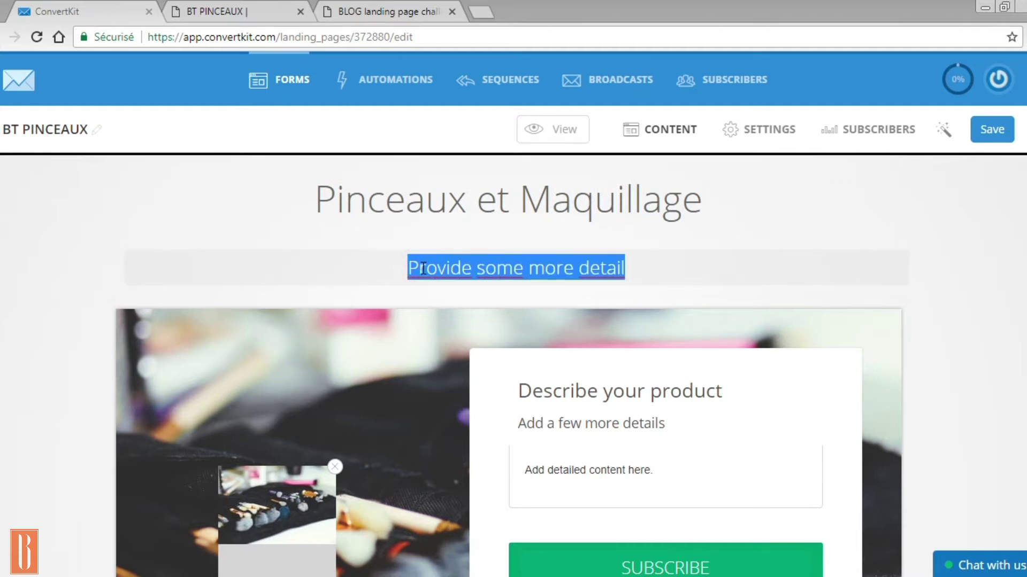
type("Inscriv")
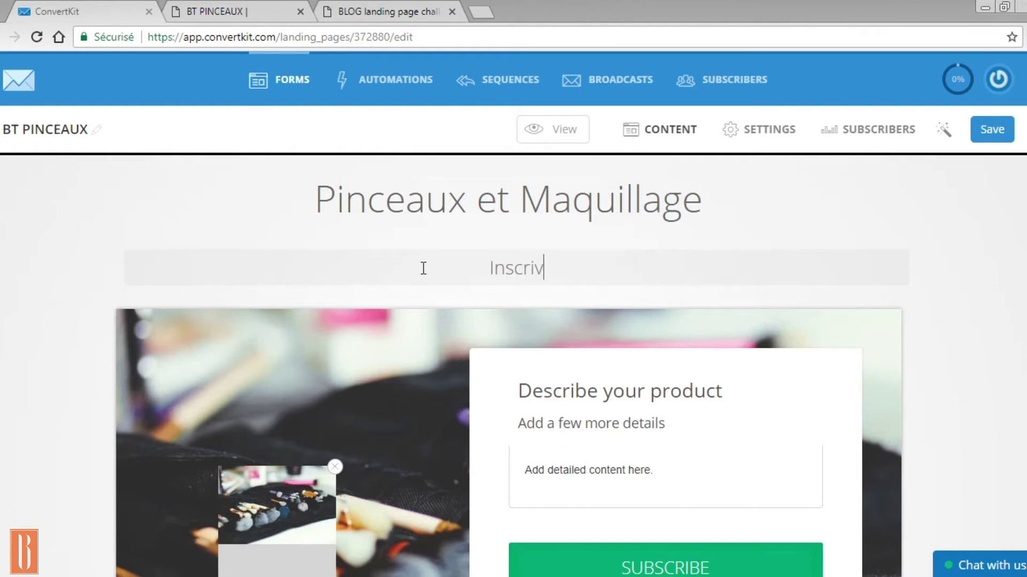
type("ez-vous au ")
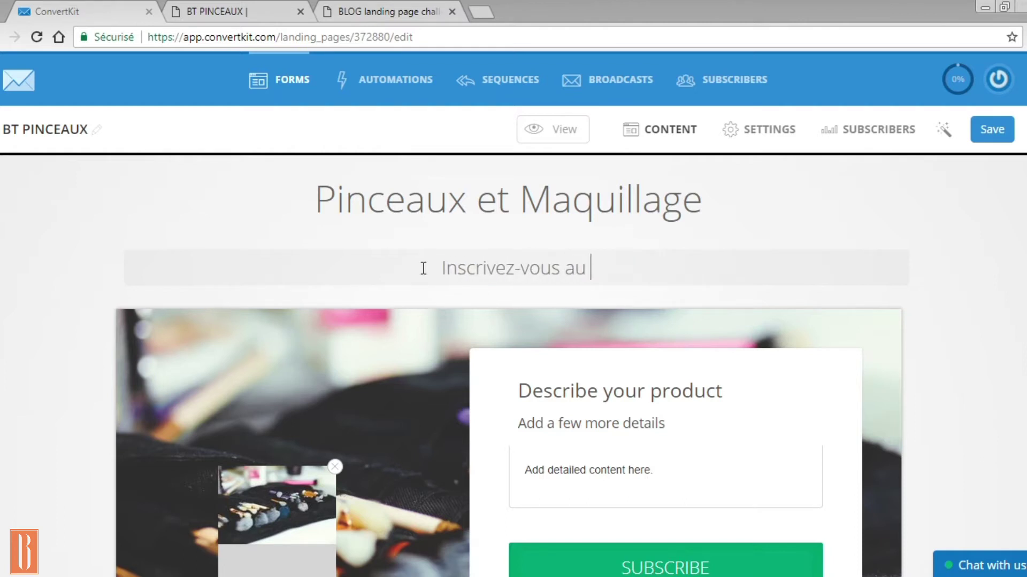
type("webinaire ")
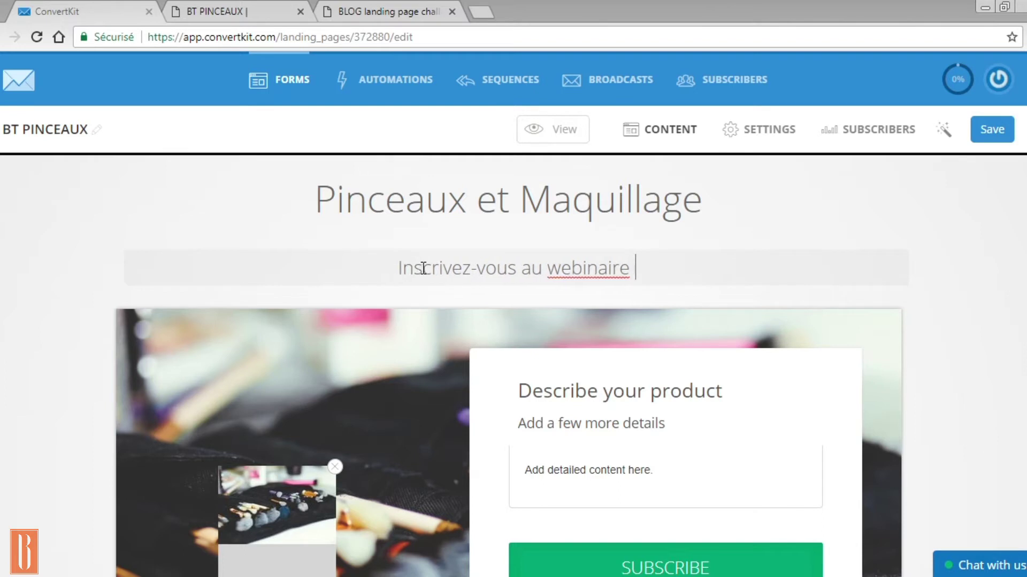
type("pour tout savo")
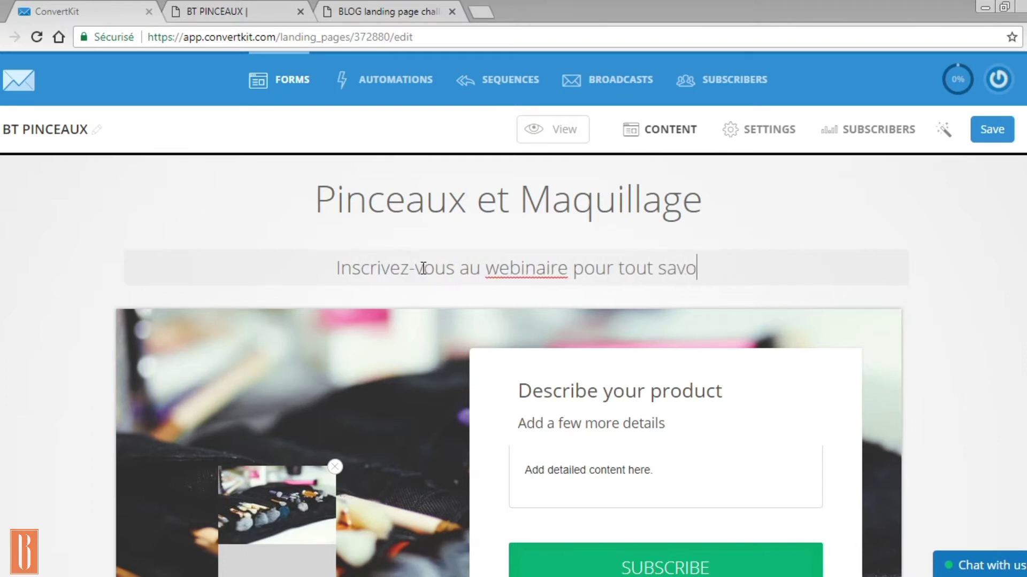
type("ir sur l'utilisationd")
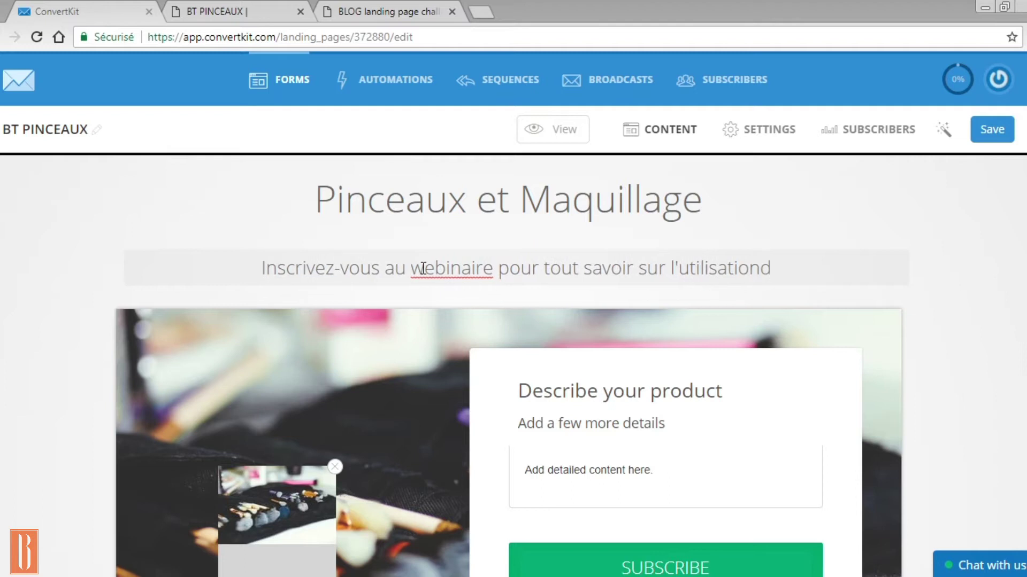
key("BackSpace")
type("de")
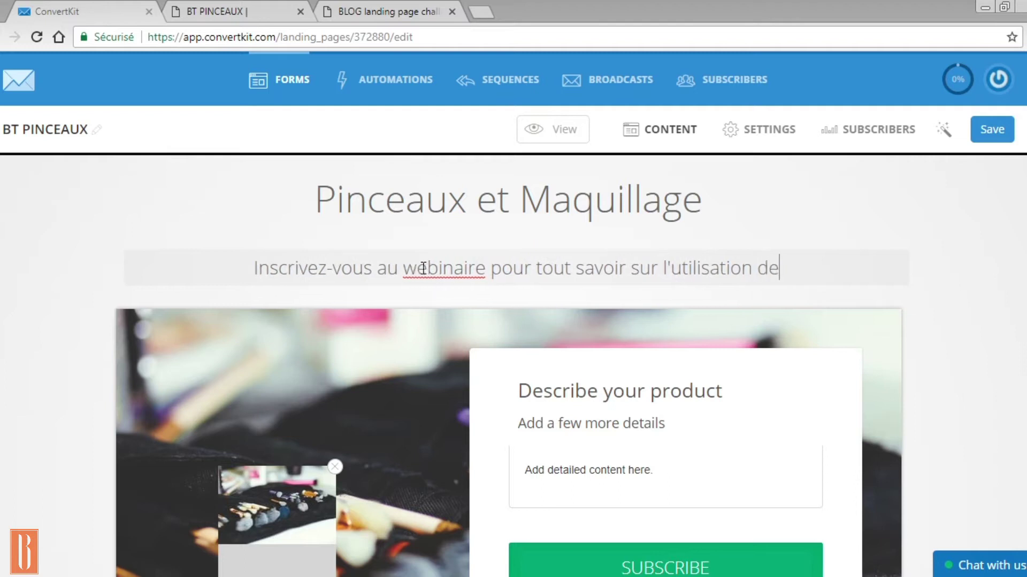
type("s pinceaux")
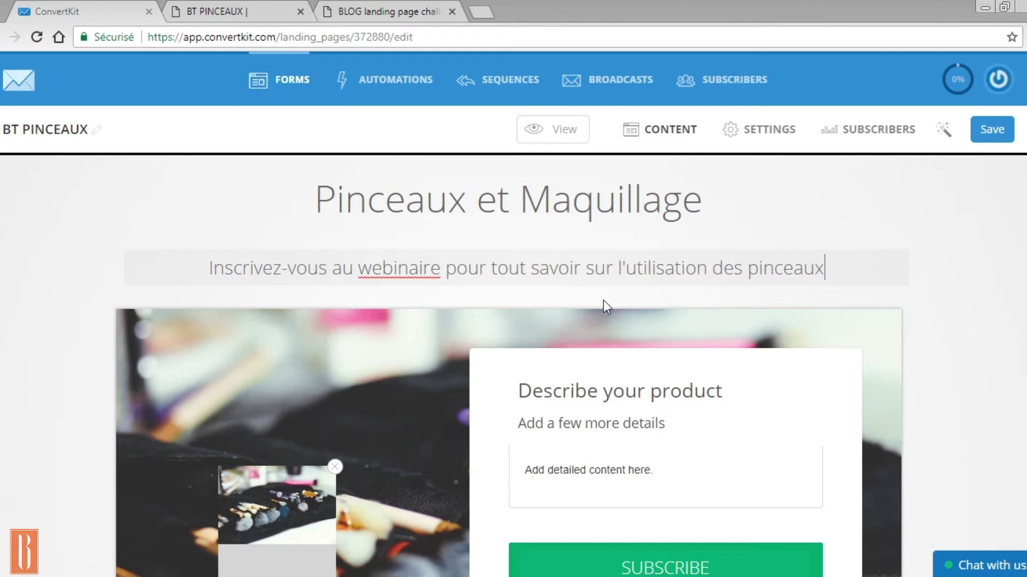
Set the product title in the white content box to "Pinceaux et Maquillage".
scroll(776, 319, "down", 4)
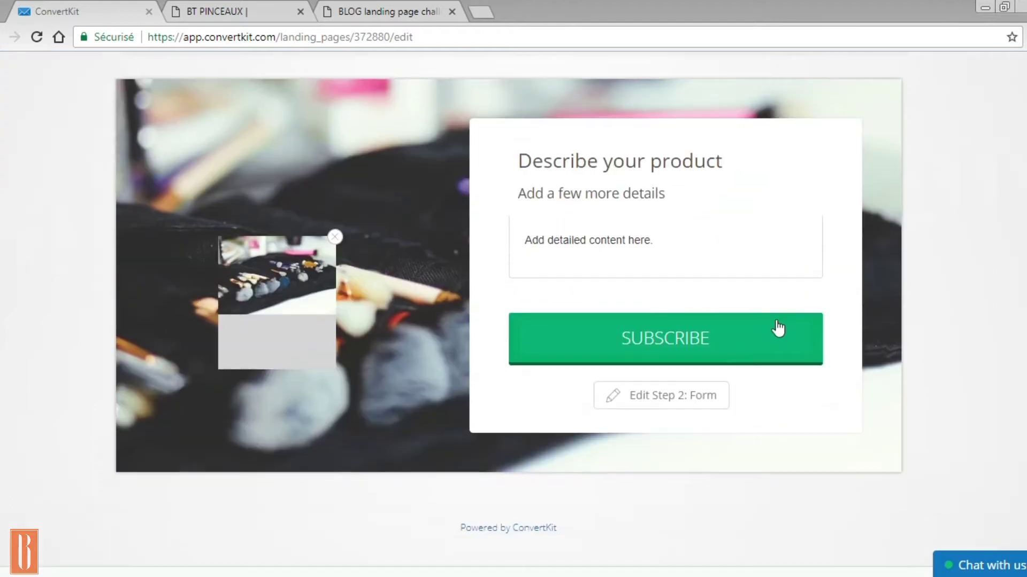
triple_click(676, 158)
type("Pinceaux e")
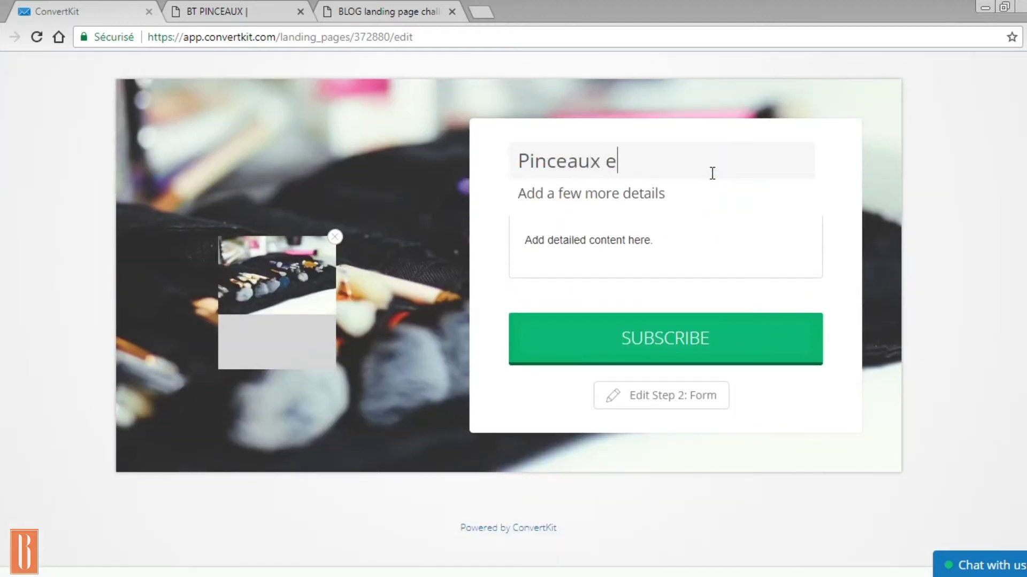
type("t Maquillage")
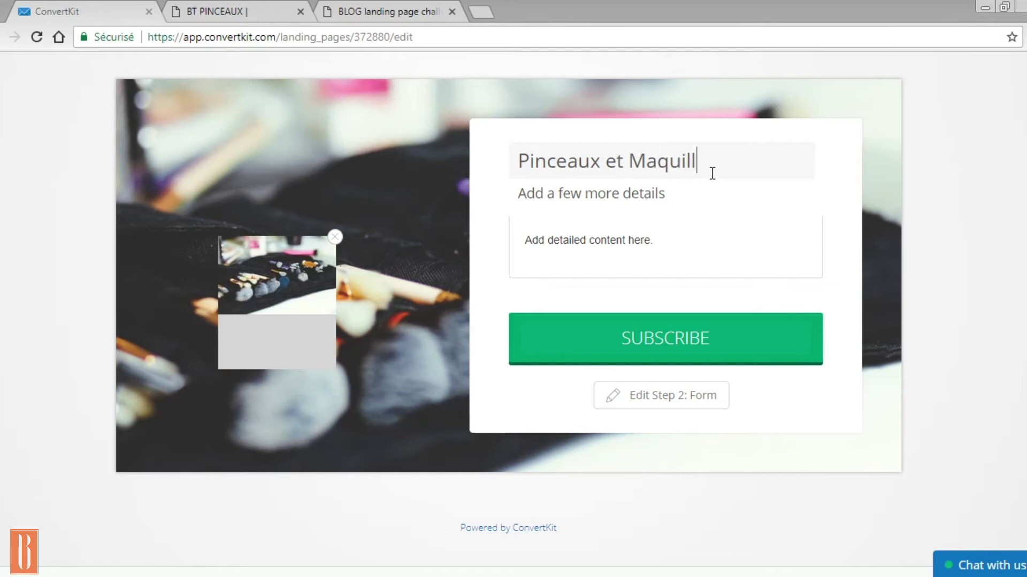
Replace the detail line under the product title with "Après le webinaire vous saurez :".
triple_click(649, 194)
type("A la fin du c")
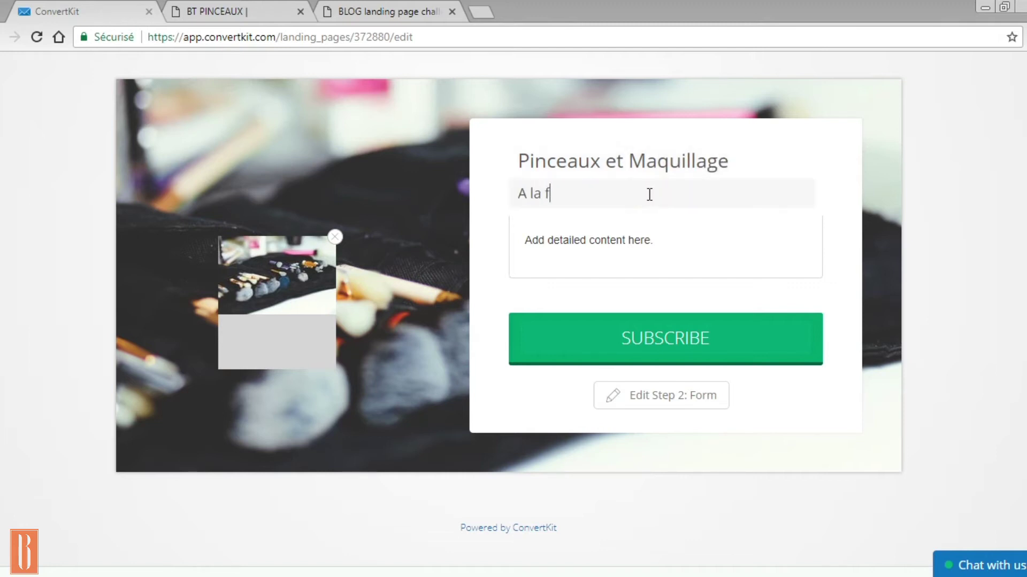
key("BackSpace")
key("BackSpace")
key("BackSpace")
key("BackSpace")
key("BackSpace")
key("BackSpace")
key("BackSpace")
key("BackSpace")
type("près le wi")
key("BackSpace")
type("ebinaire ")
type("vous pou")
key("BackSpace")
key("BackSpace")
key("BackSpace")
type("saurez :")
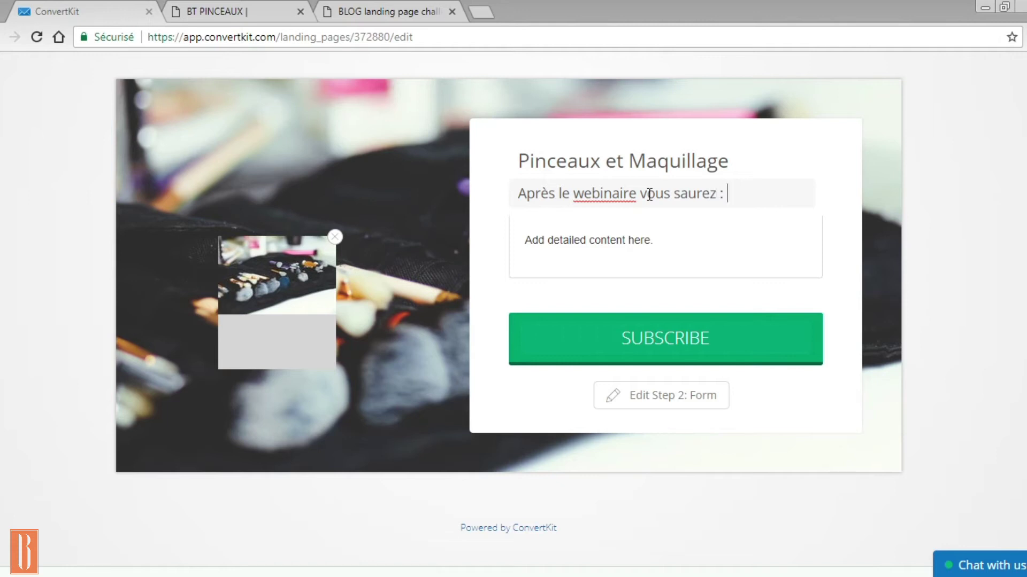
Clear the placeholder text from the detailed content area of the white box.
double_click(614, 240)
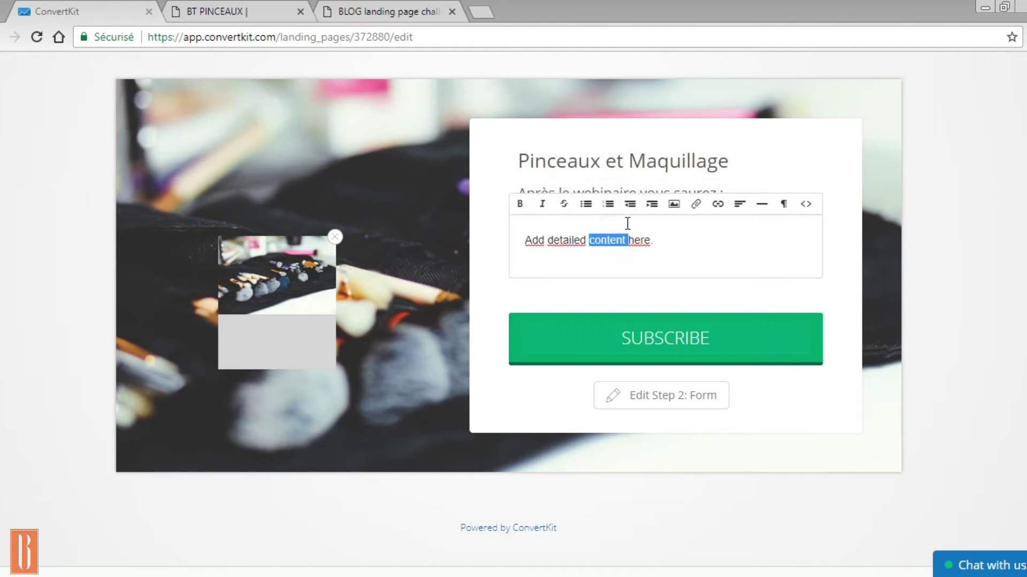
left_click(593, 241)
key("BackSpace")
key("BackSpace")
key("BackSpace")
key("BackSpace")
key("BackSpace")
key("BackSpace")
key("BackSpace")
key("BackSpace")
key("BackSpace")
key("BackSpace")
key("BackSpace")
key("BackSpace")
key("BackSpace")
key("BackSpace")
key("Delete")
key("Delete")
key("Delete")
key("Delete")
key("Delete")
key("Delete")
key("Delete")
key("Delete")
key("Delete")
key("Delete")
key("Delete")
key("Delete")
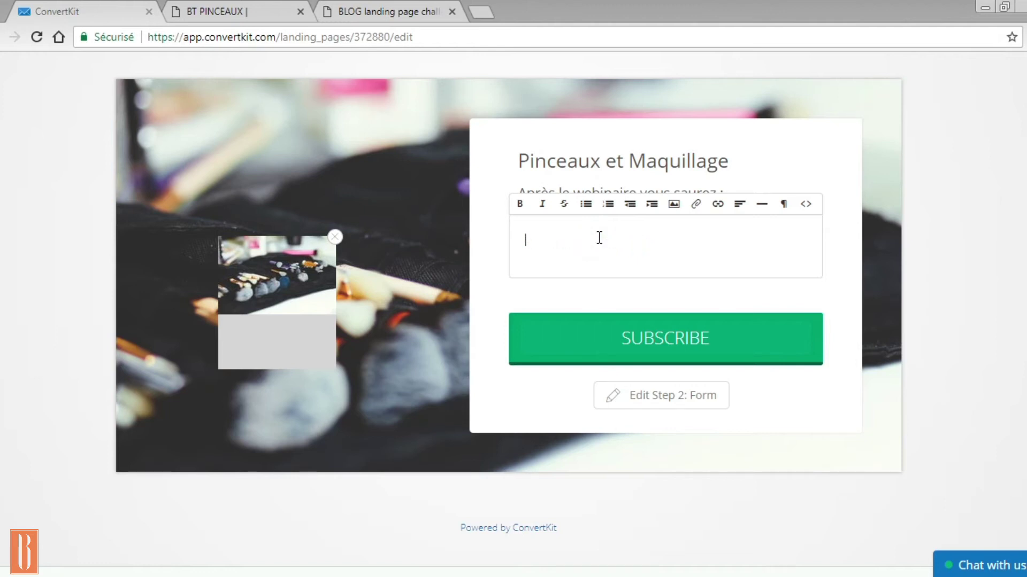
Start a bulleted list in the detailed content area with the item "choisir les meilleures marques de pinceaux".
left_click(586, 204)
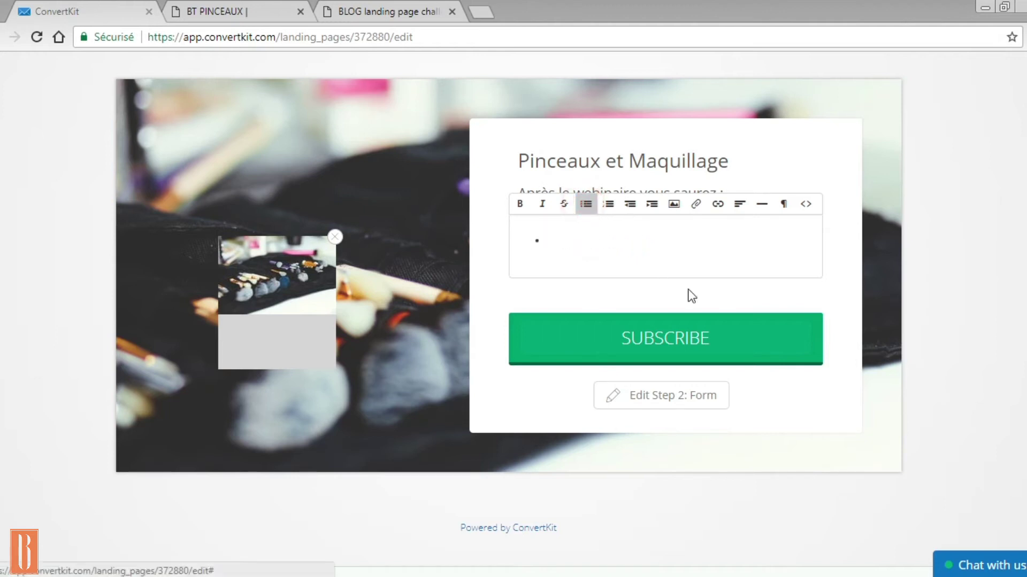
type("choisir les mei")
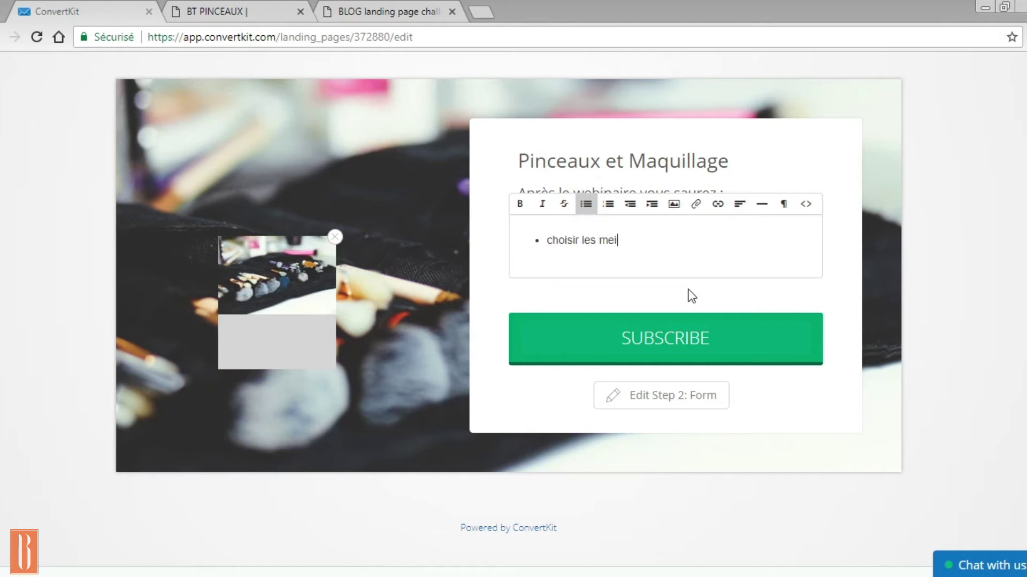
type("lleures marques")
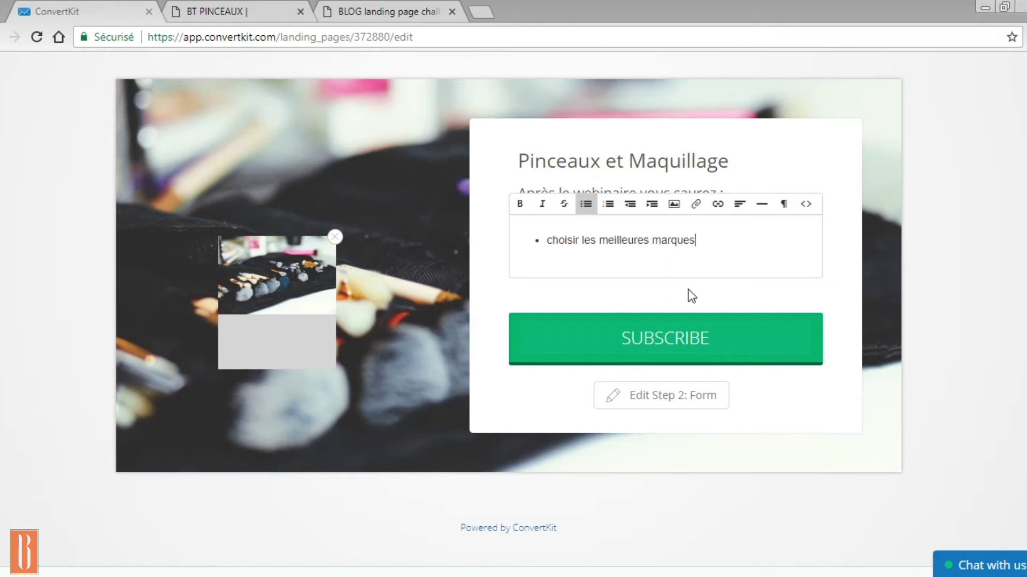
type(" de pinceaux")
key("Return")
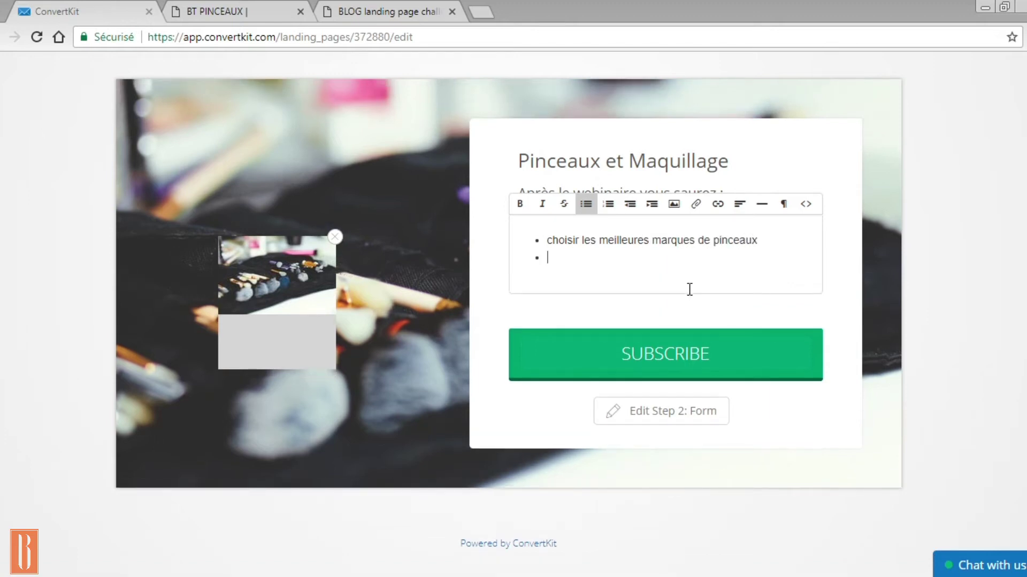
Add the bullet items "utiliser les bons pinceaux", "entretenir vos pinceaux" and "blablabla" to the list.
type("utiliser les bons pinceau")
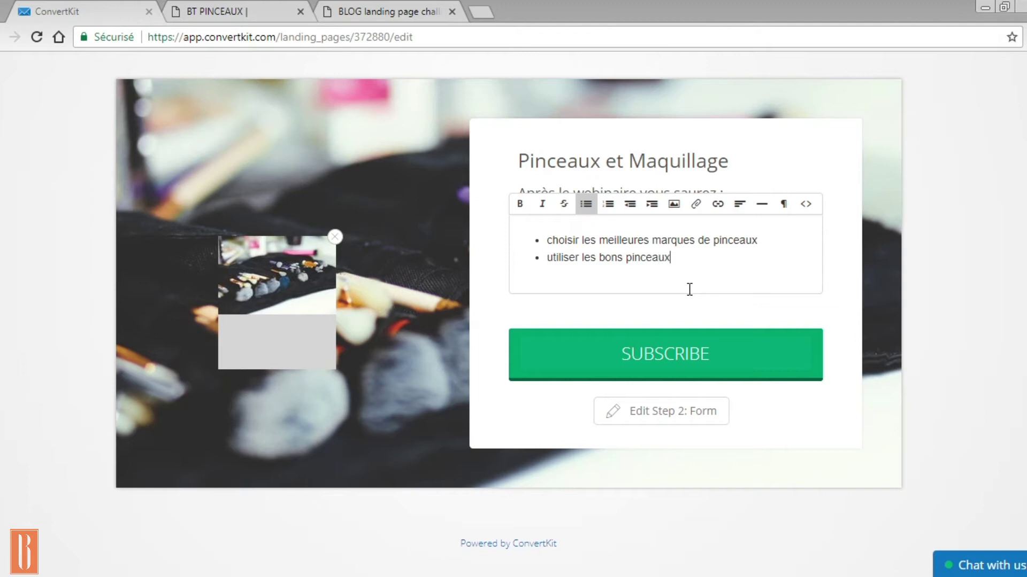
type("x")
key("Return")
type("entretenir vos pinceaux")
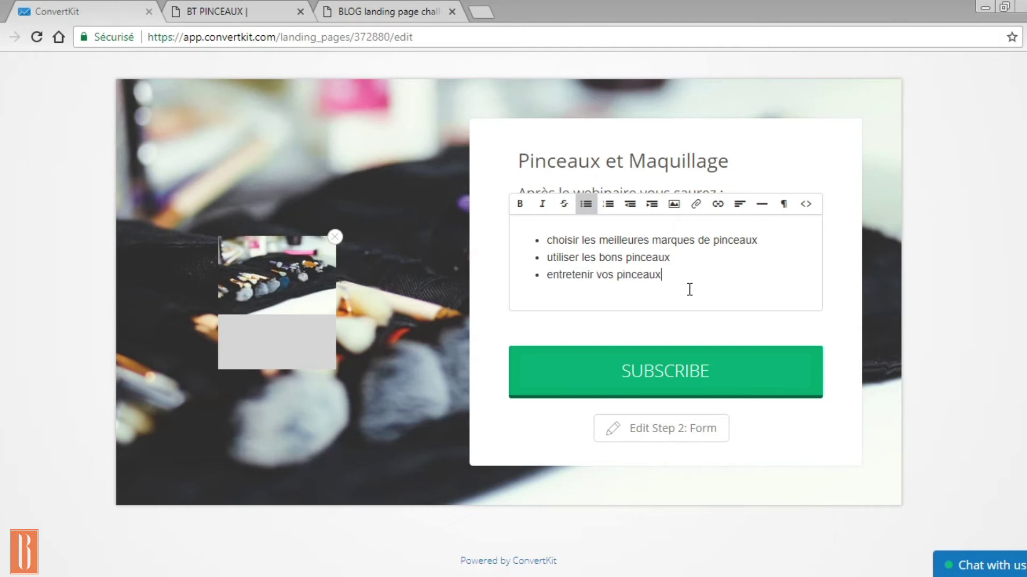
key("Return")
type("blablabla")
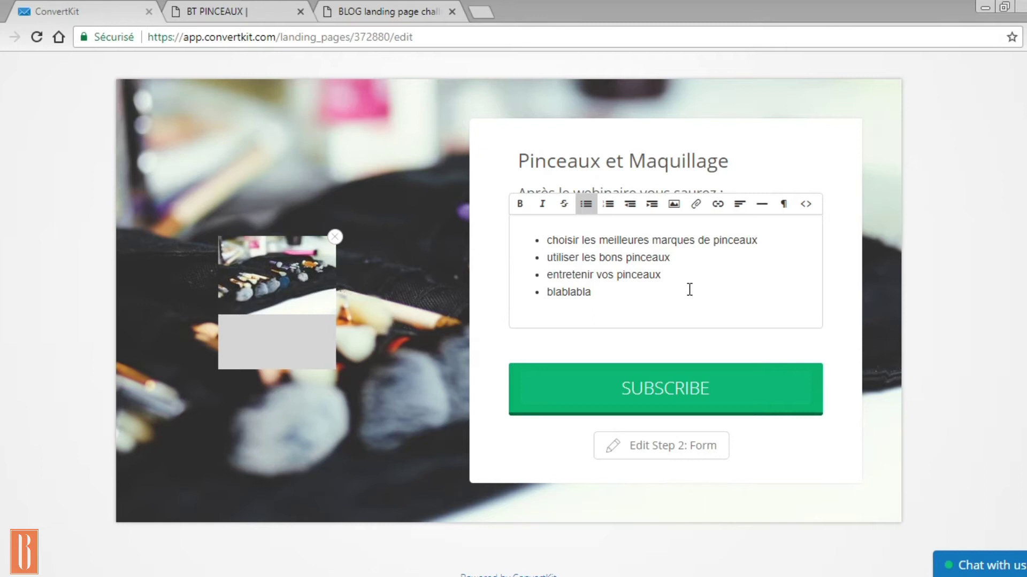
Below the bulleted list, add the paragraphs "Date du webinaire :" and "Alors prête pour tout savoir sur les pinceaux ?".
key("Return")
key("Return")
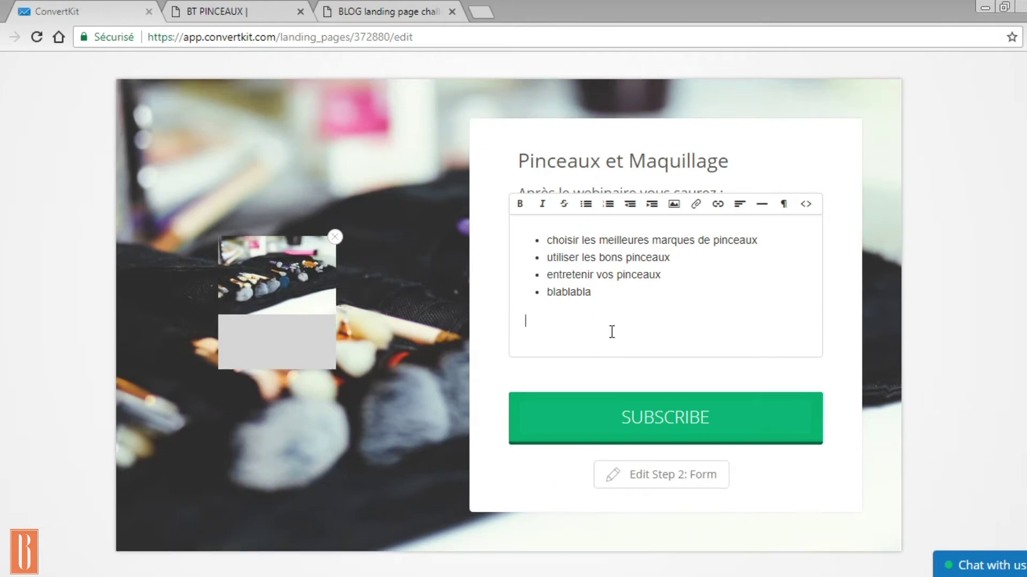
type("Date du webinaire :")
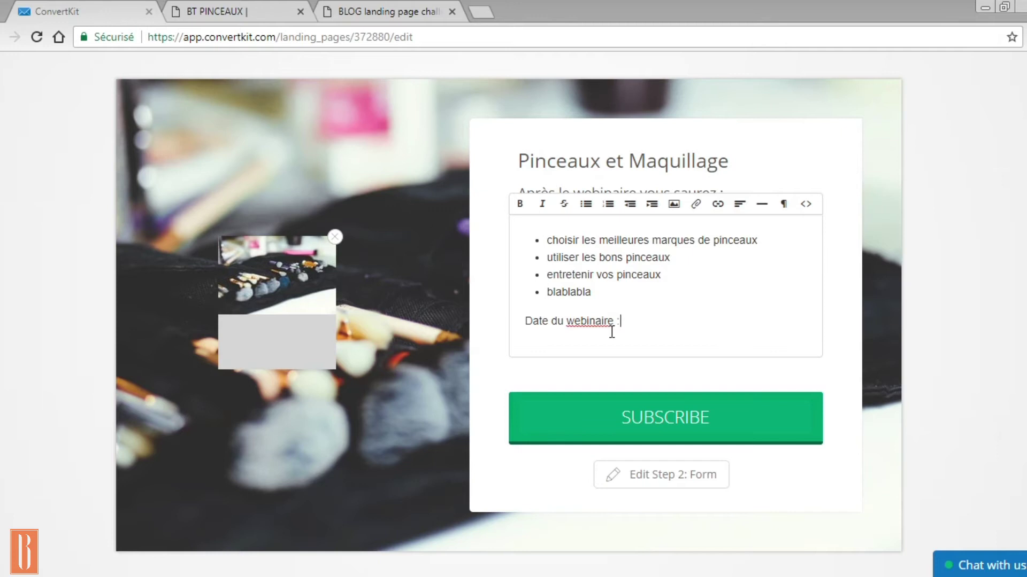
key("Return")
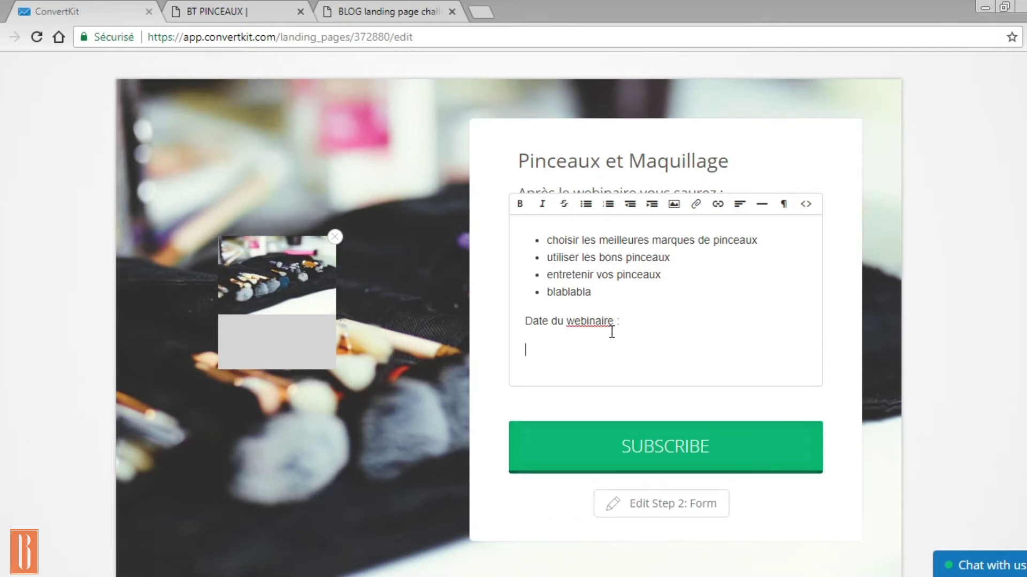
type("Alors prête pour tout s")
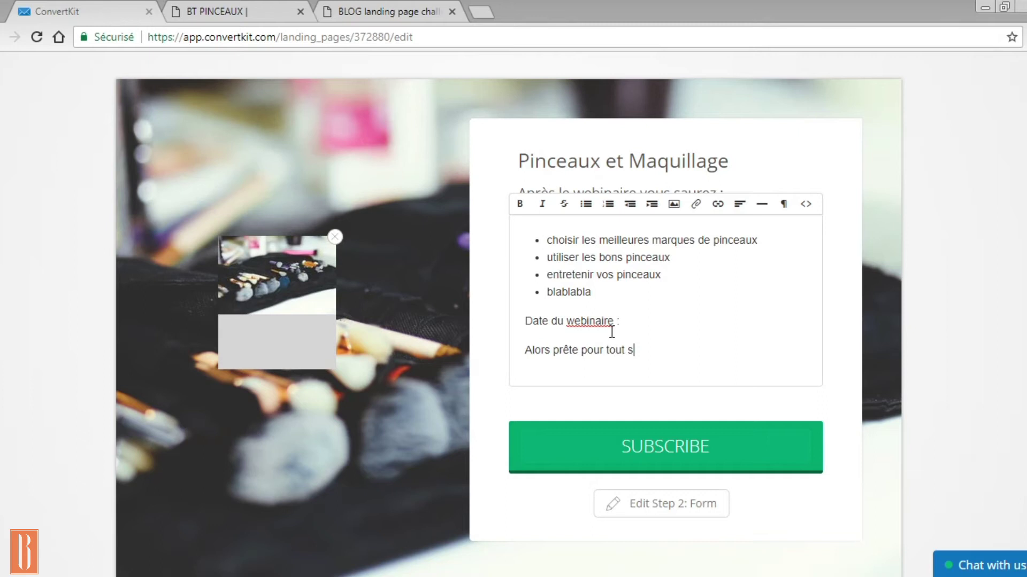
type("avoir sur les pinceaux")
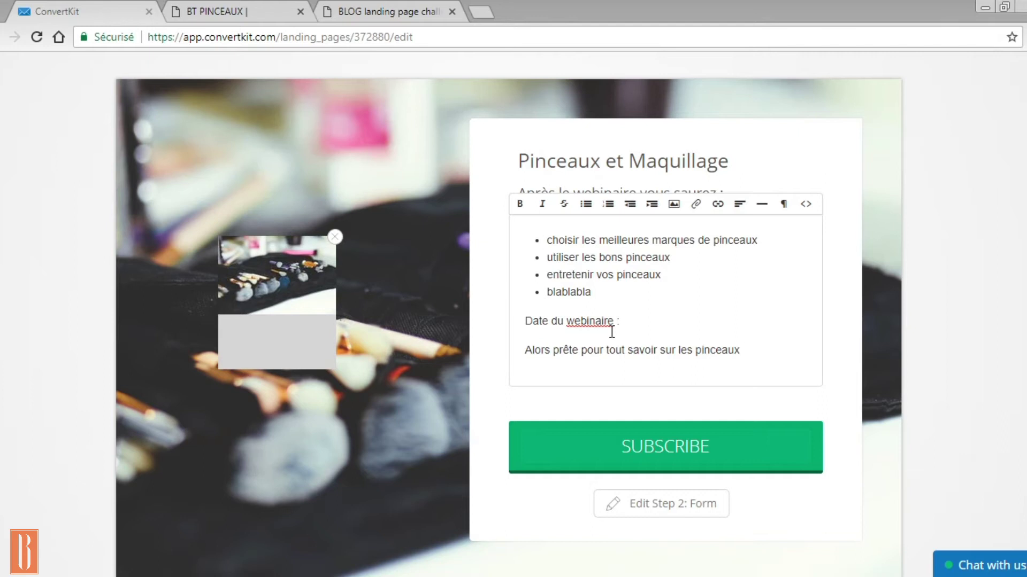
Change the SUBSCRIBE button's text to "JE M'INSCRIS AU WEBINAIRE !".
double_click(663, 450)
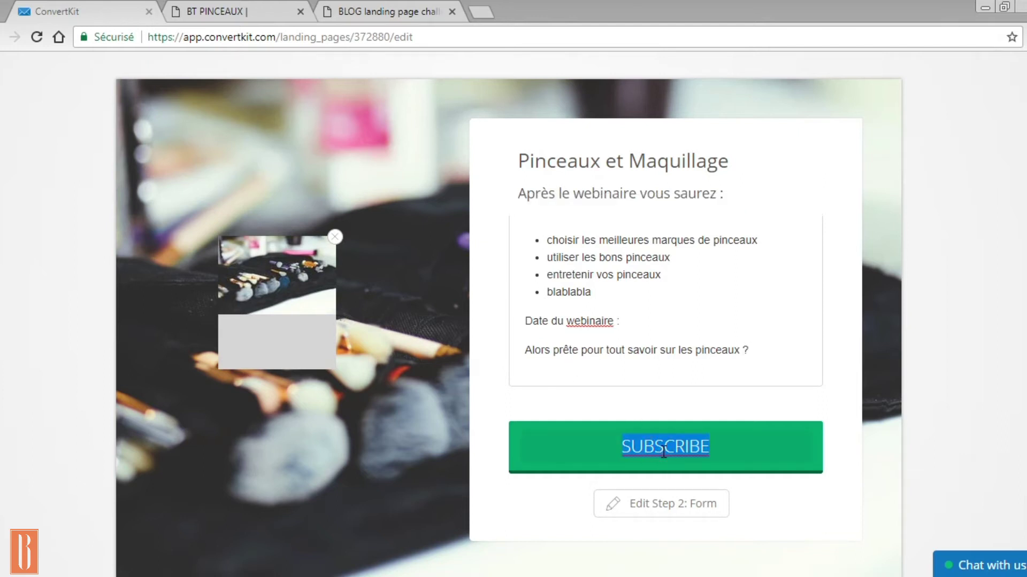
type("JE ")
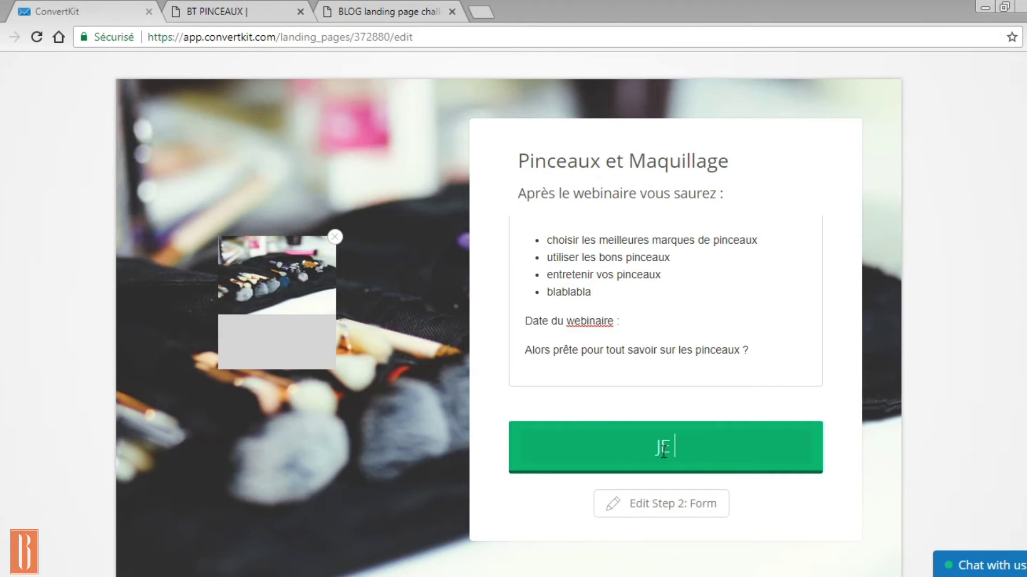
type("M'INSCRIS AU WEBA")
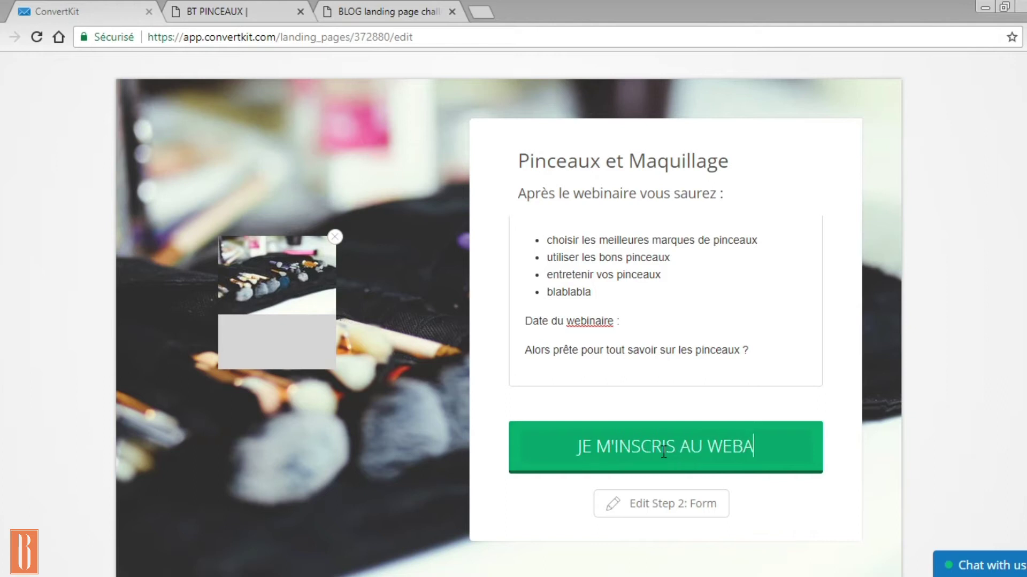
key("BackSpace")
type("INAIRE !")
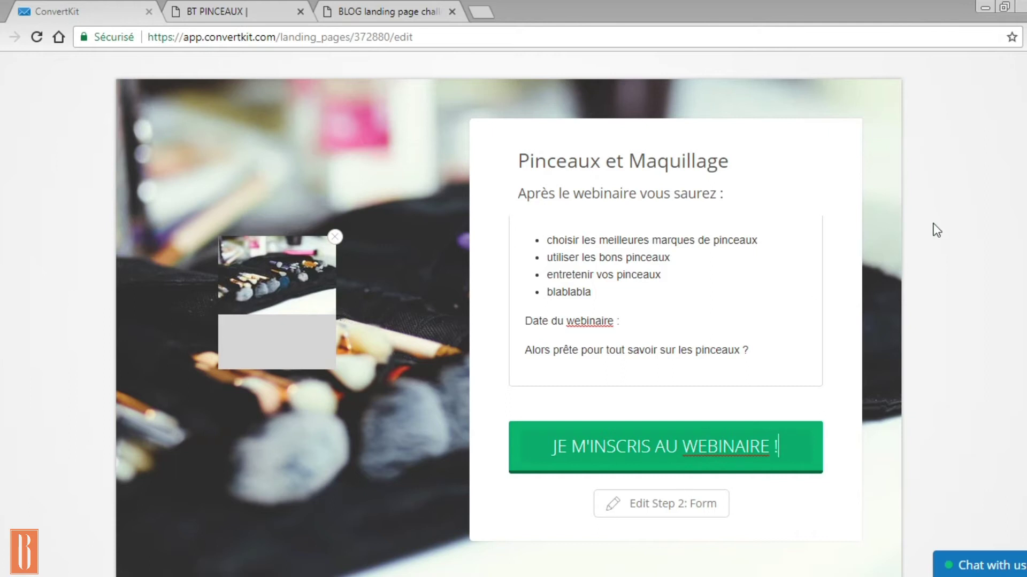
Save the landing page and replace the old BT PINCEAUX preview with a fresh one.
scroll(983, 147, "up", 4)
left_click(991, 134)
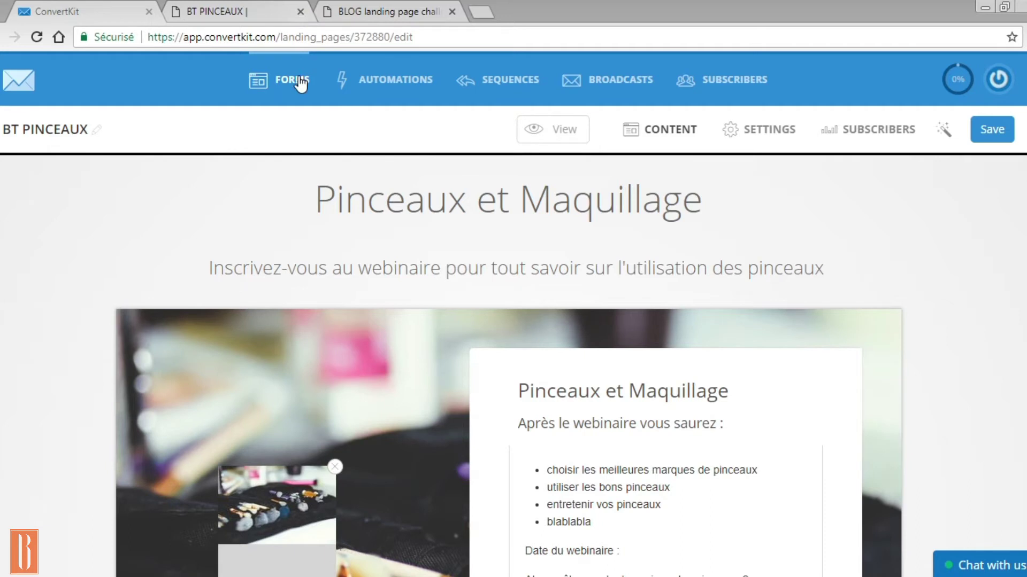
left_click(301, 11)
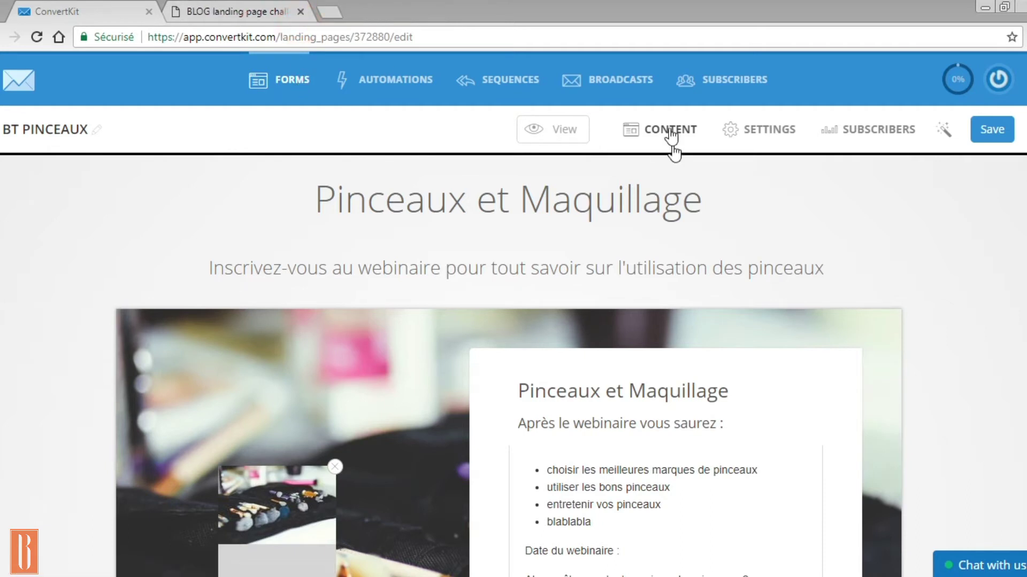
left_click(556, 129)
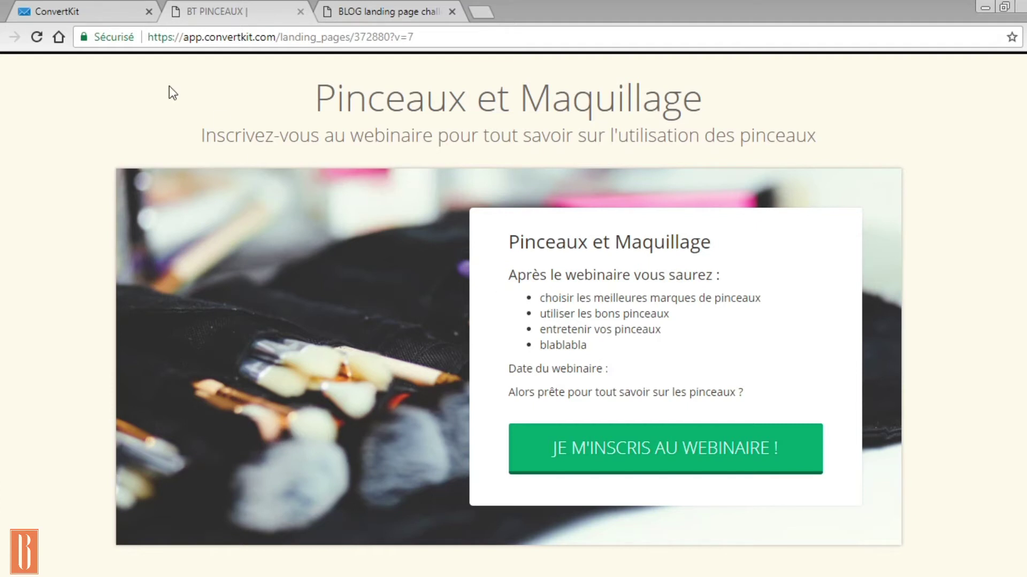
Return to the landing page editor and open the Step 2 form for editing.
left_click(100, 12)
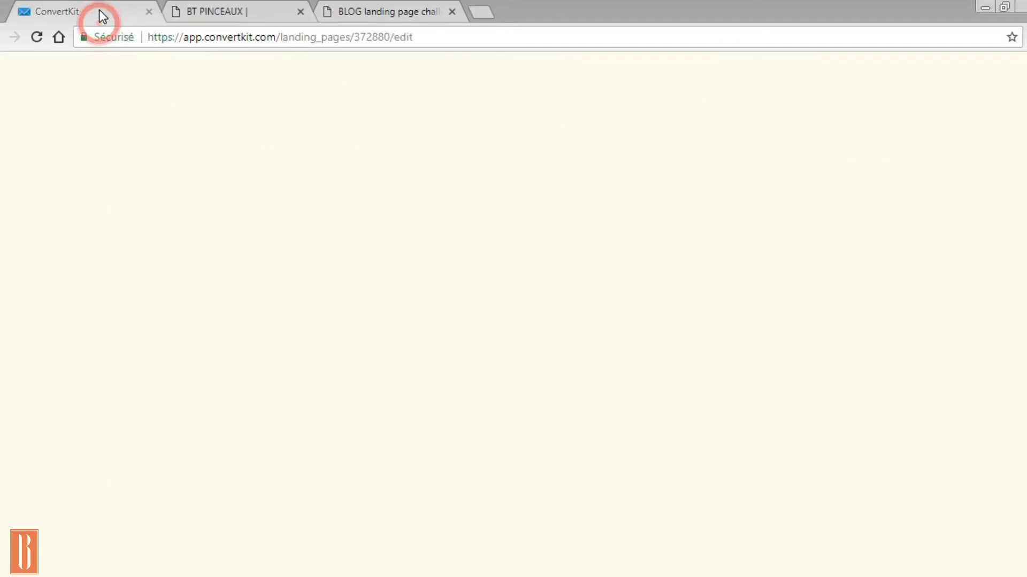
scroll(949, 426, "down", 4)
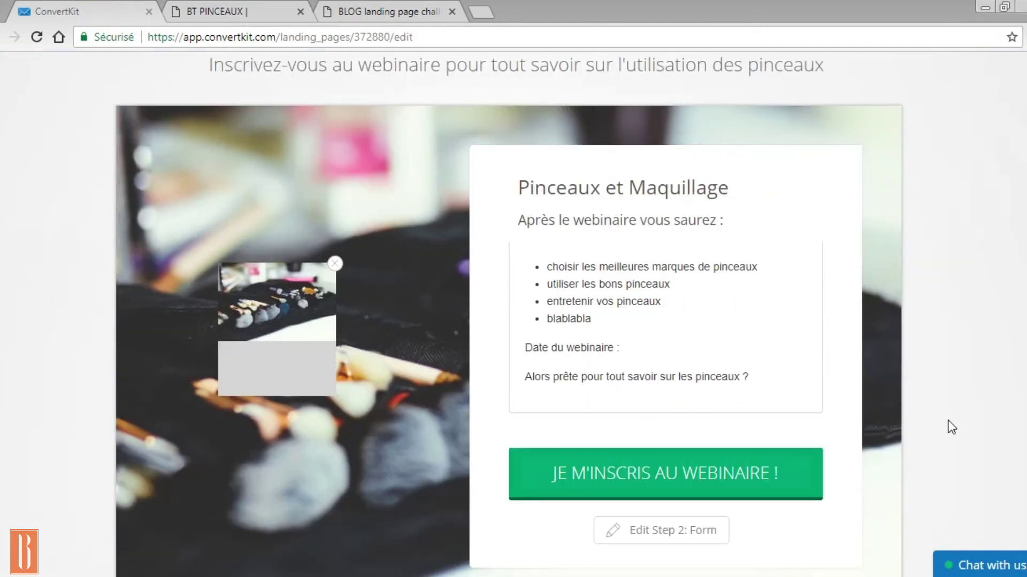
scroll(948, 425, "down", 4)
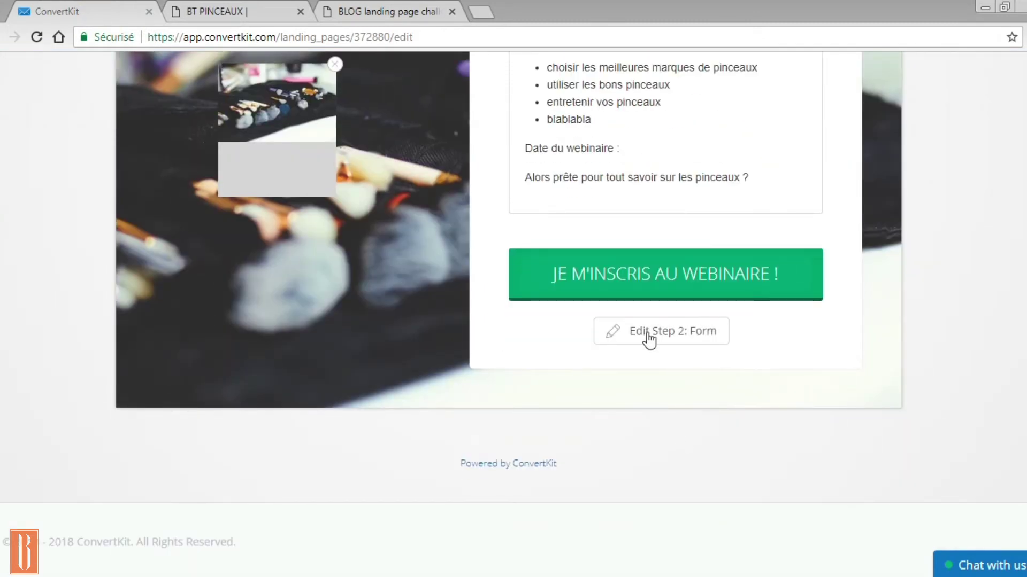
left_click(679, 345)
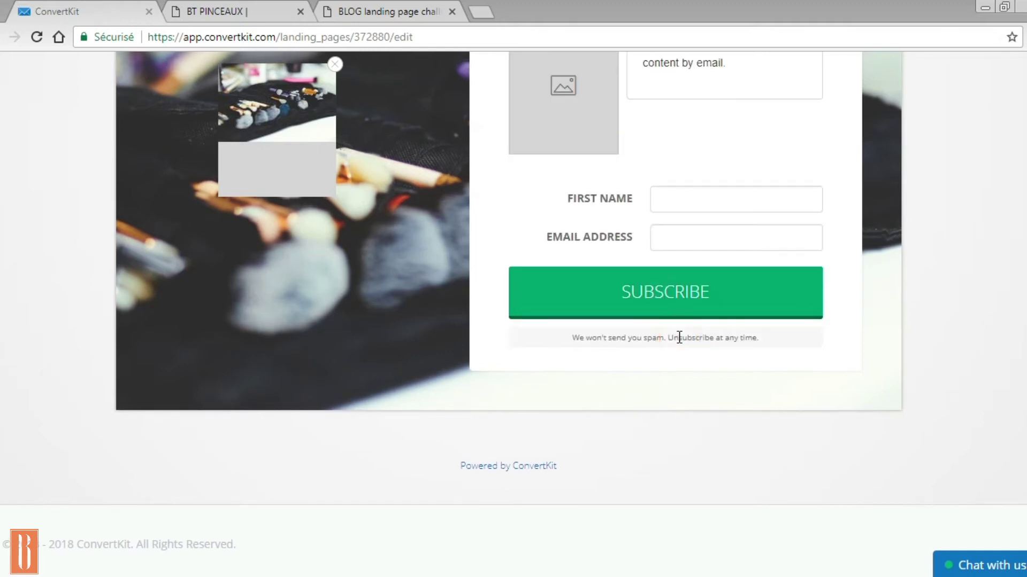
Replace the Step 2 form's "Join the newsletter" heading with "Inscrivez-vous au Webinaire".
scroll(957, 193, "up", 4)
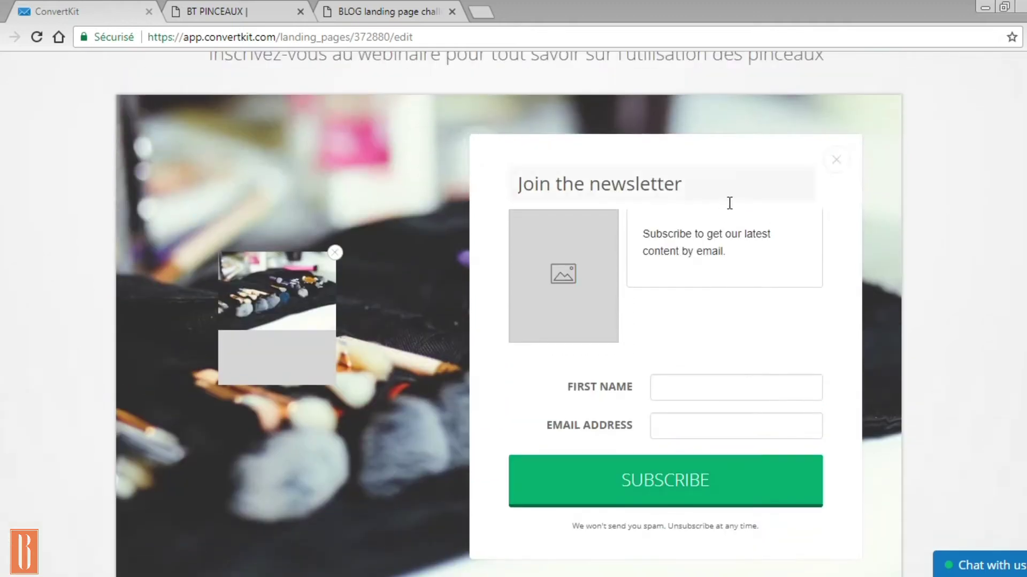
triple_click(642, 184)
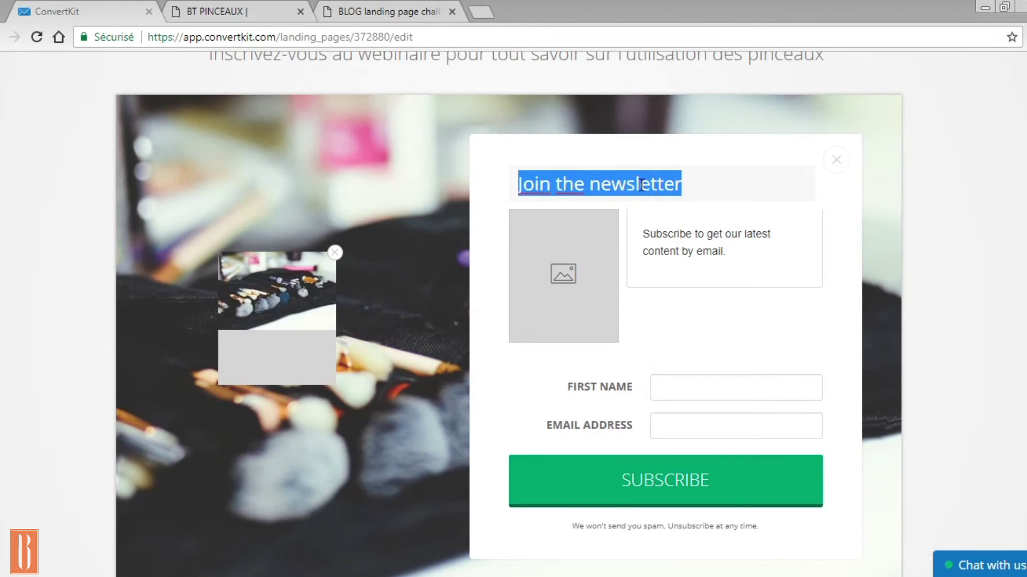
type("Inscri")
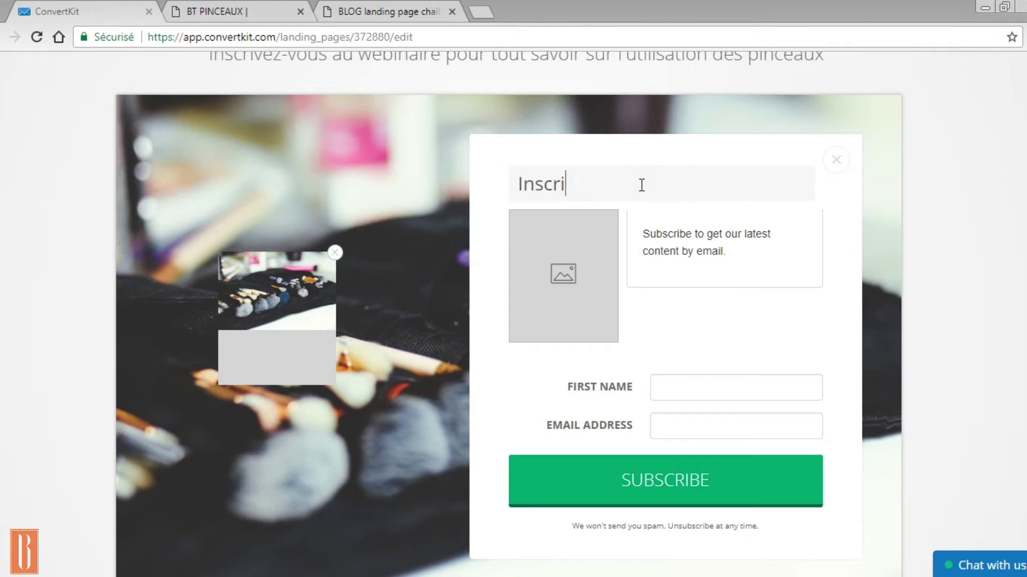
type("vez-vous au Webinaire")
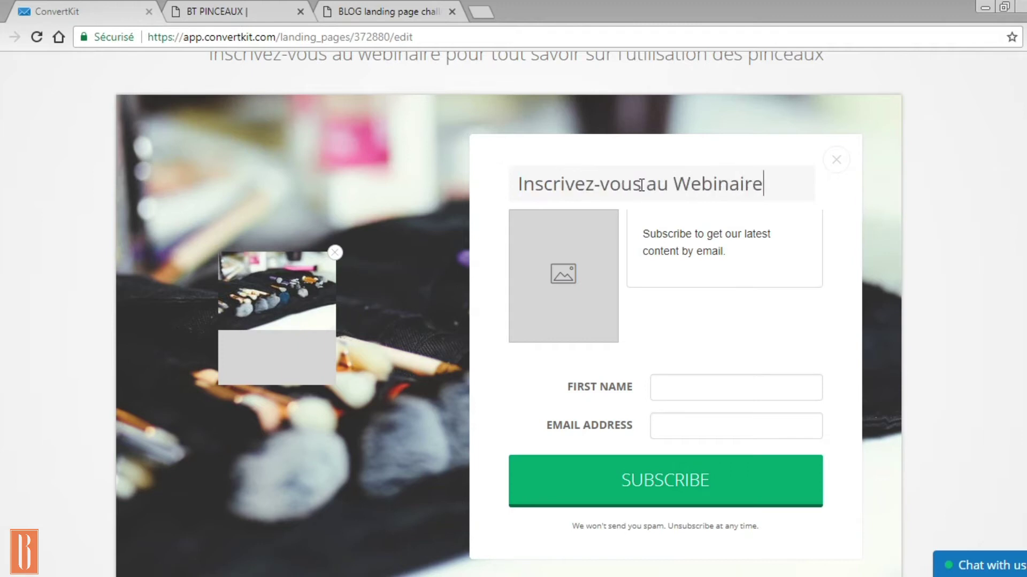
Replace the Step 2 form's description with "Pour tout savoir sur l'utilisation des pinceaux dans le maquillage !".
triple_click(698, 238)
type("Pour tout")
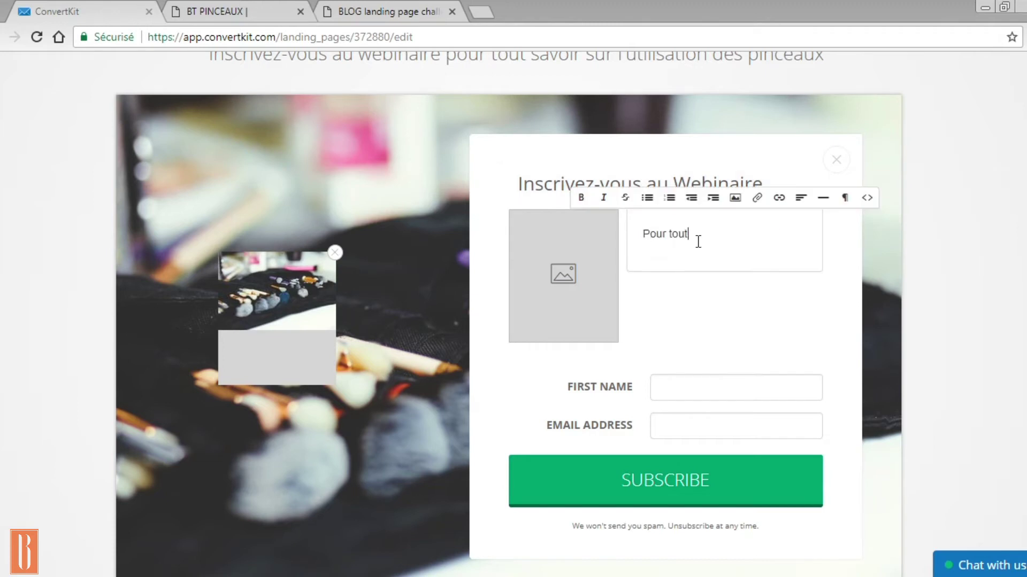
type(" savoir sur l'utilisation de")
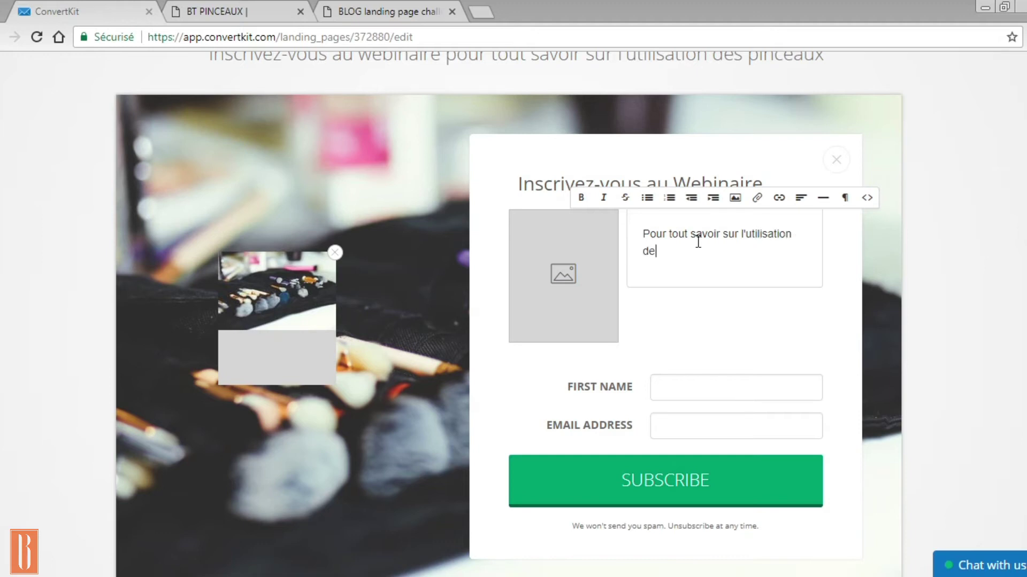
type("s pinceaux dans le")
type("maquillage")
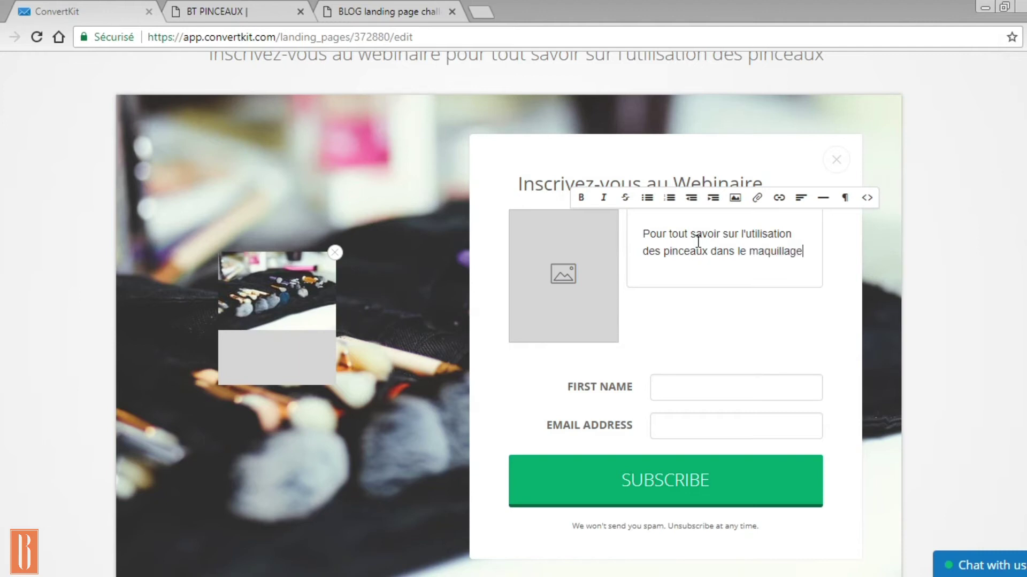
type(" !")
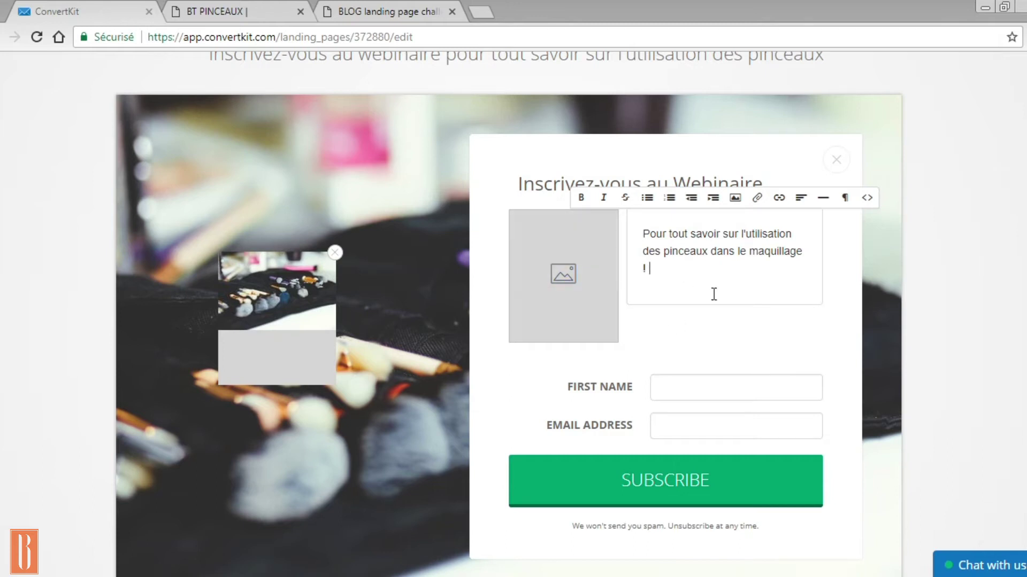
Rename the form's first name label to "PRENOM" and its email address label to "EMAIL".
double_click(615, 392)
triple_click(614, 392)
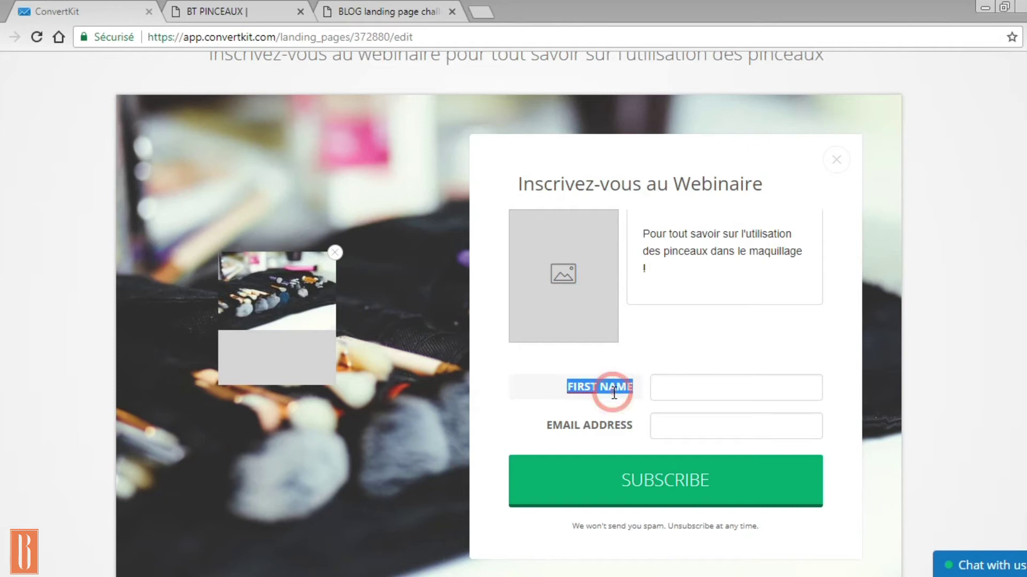
type("PRENOM")
key("Tab")
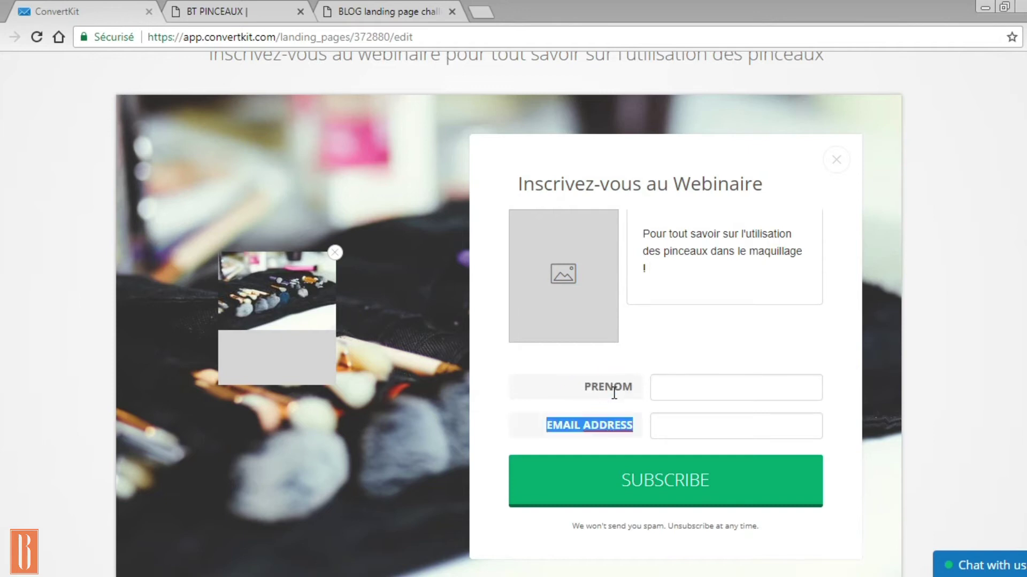
type("EMAIL")
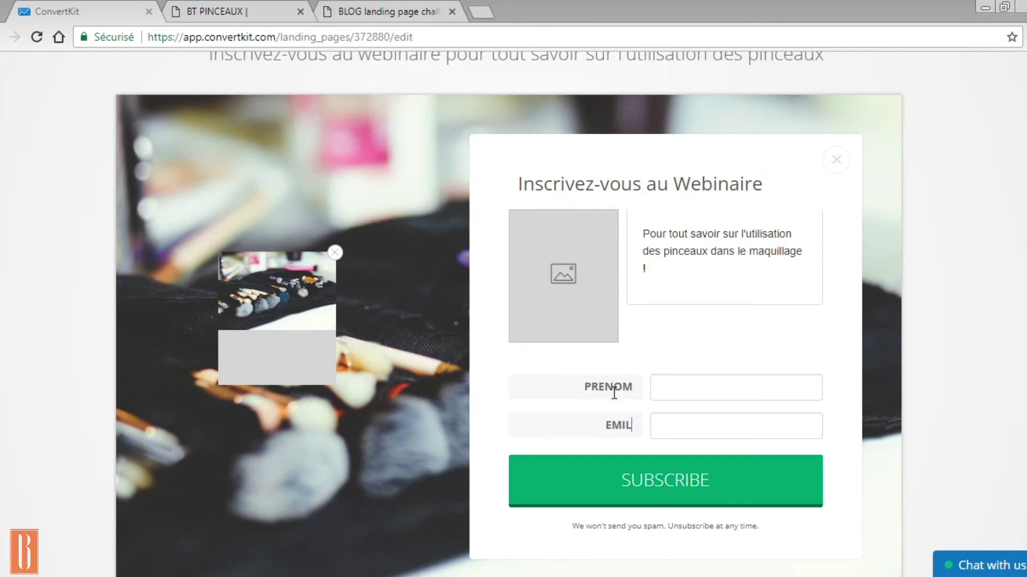
Correct the form's first name label to the accented spelling "PRÉNOM".
left_click(614, 390)
right_click(615, 387)
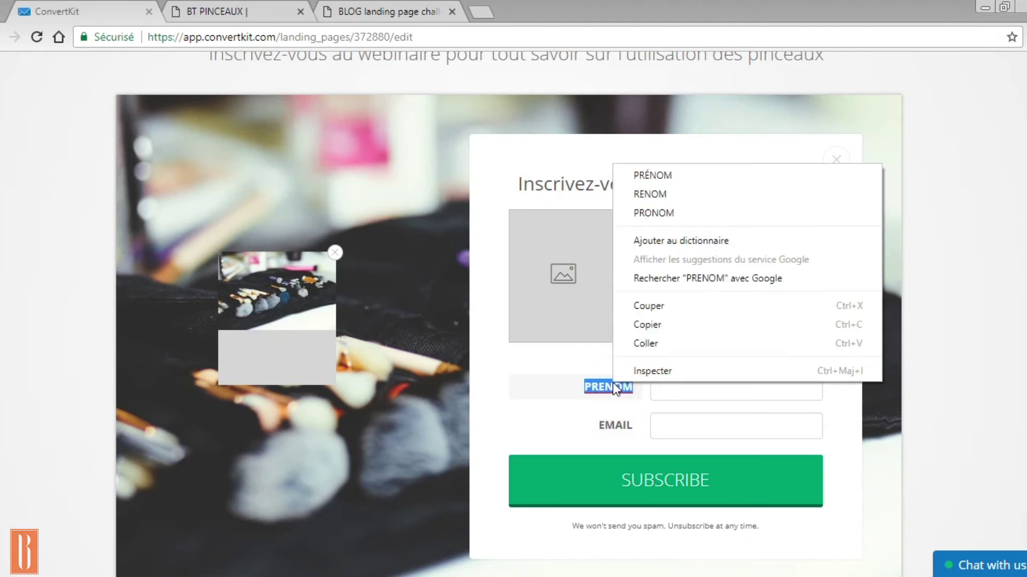
left_click(700, 175)
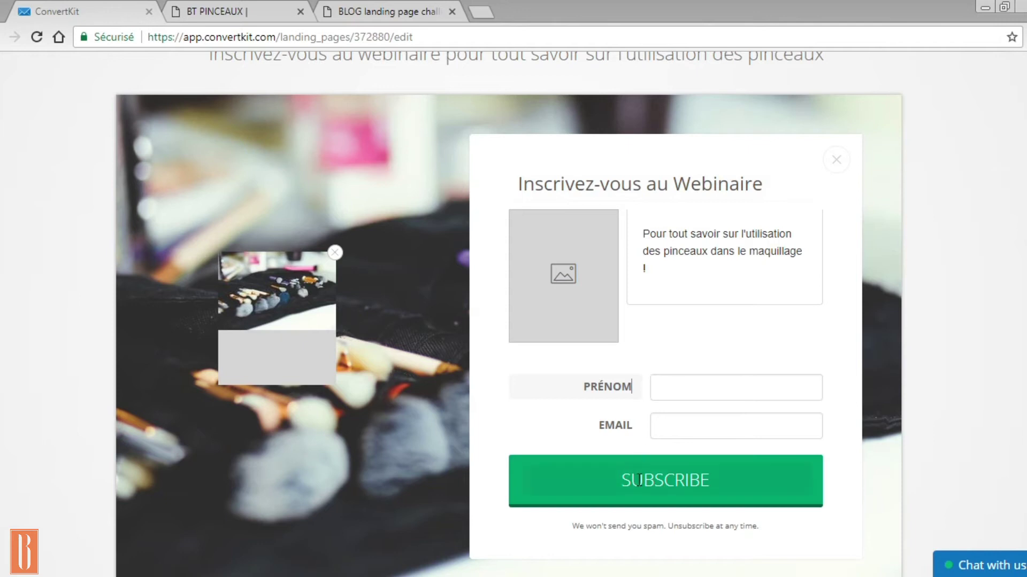
Replace the Step 2 form's "SUBSCRIBE" button text with "JE M'INSCRIS".
double_click(662, 477)
key("BackSpace")
type("JE ")
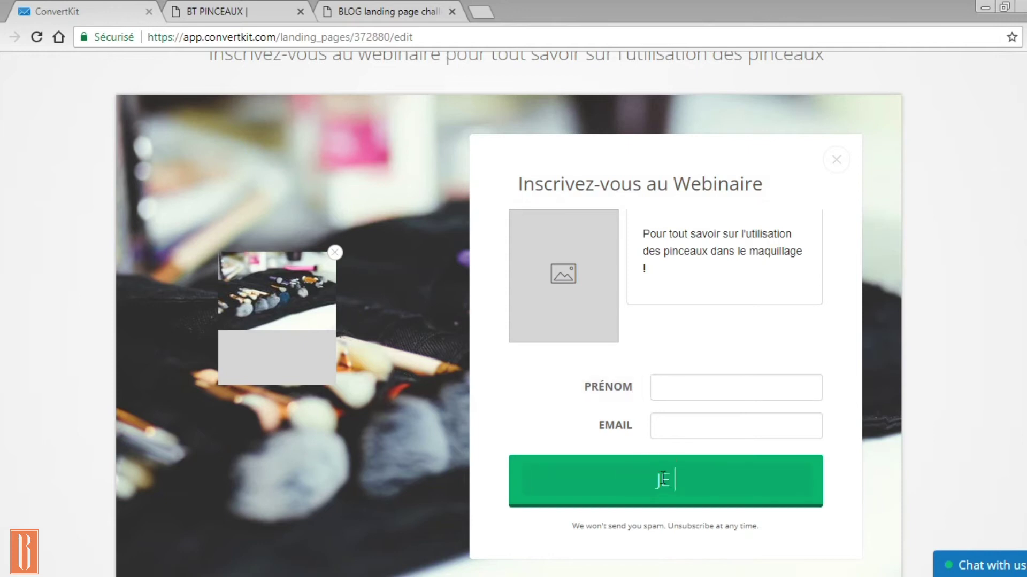
type("M'INSCRIS")
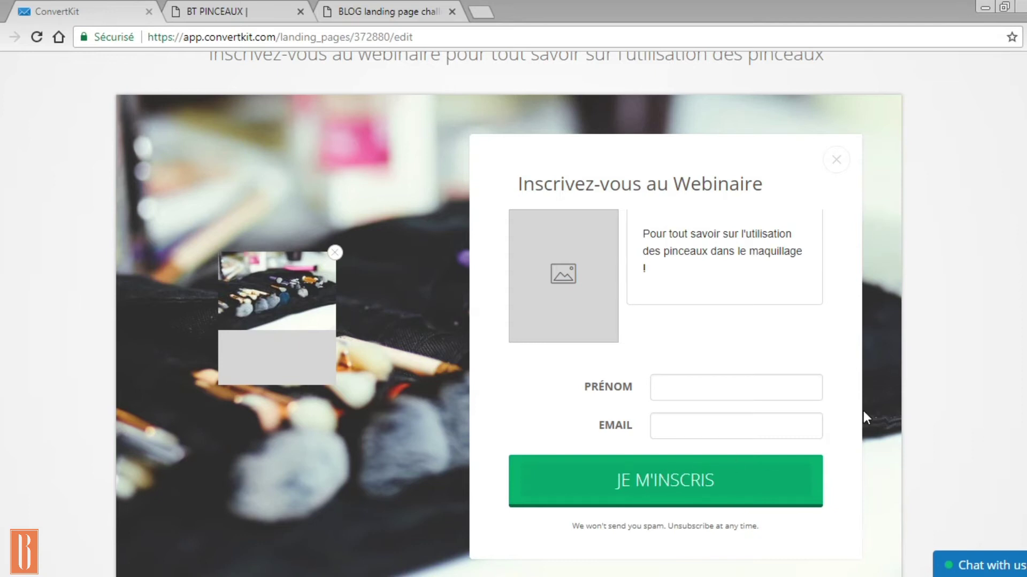
Replace the form's anti-spam note with "Vous ne serez pas spammé. Vous pouvez vous désinscrire à tout moment." and save the landing page.
triple_click(661, 525)
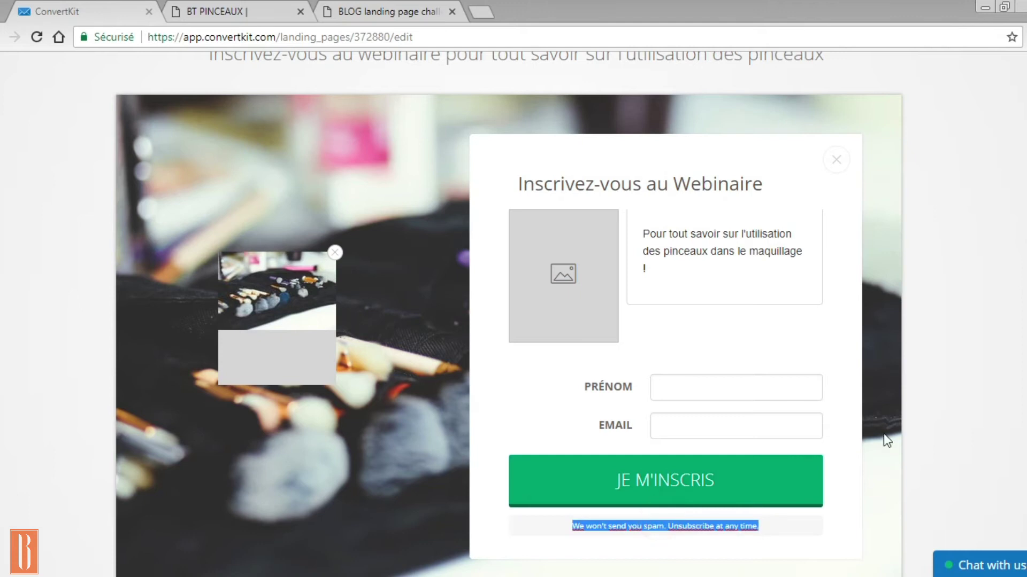
scroll(884, 435, "down", 2)
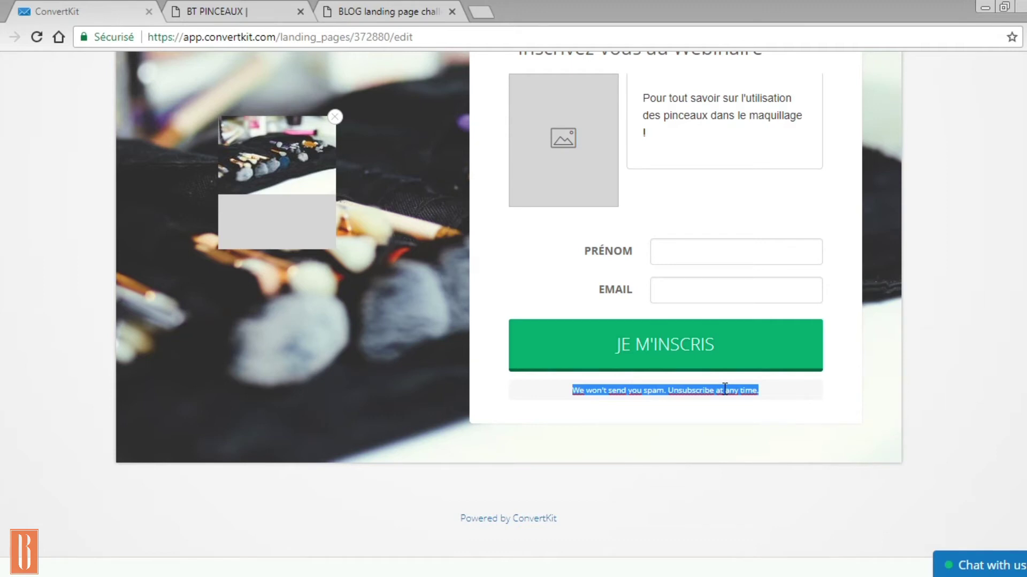
type("Vous ne serez pas spamm")
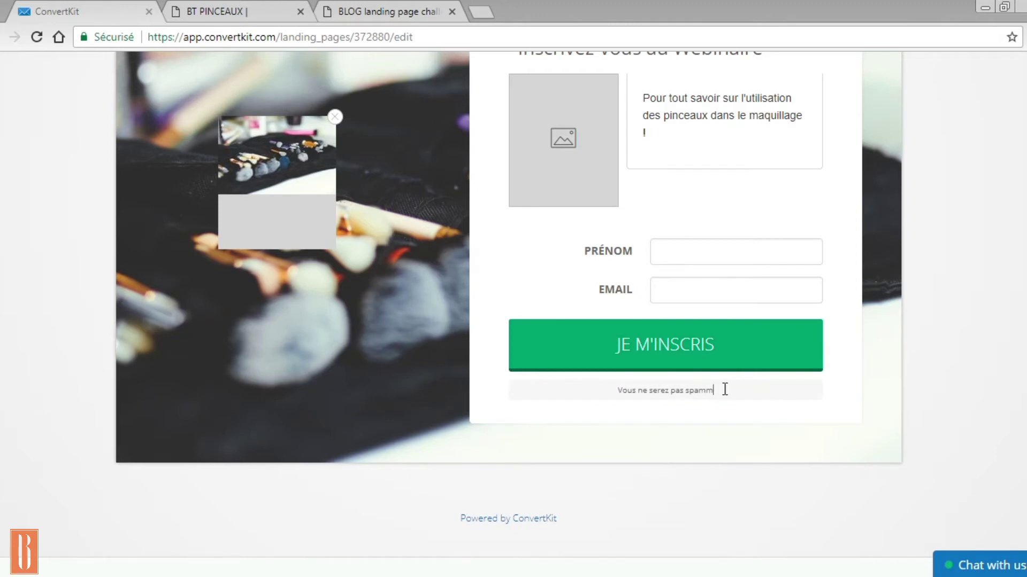
type("é. Vous pouvez vous désinscrire")
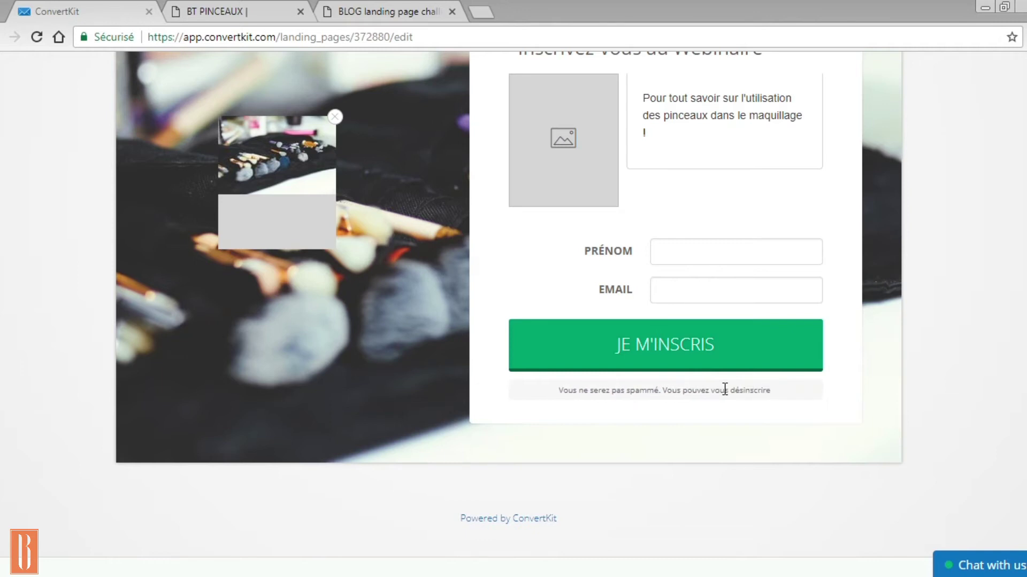
type(" à tout mo")
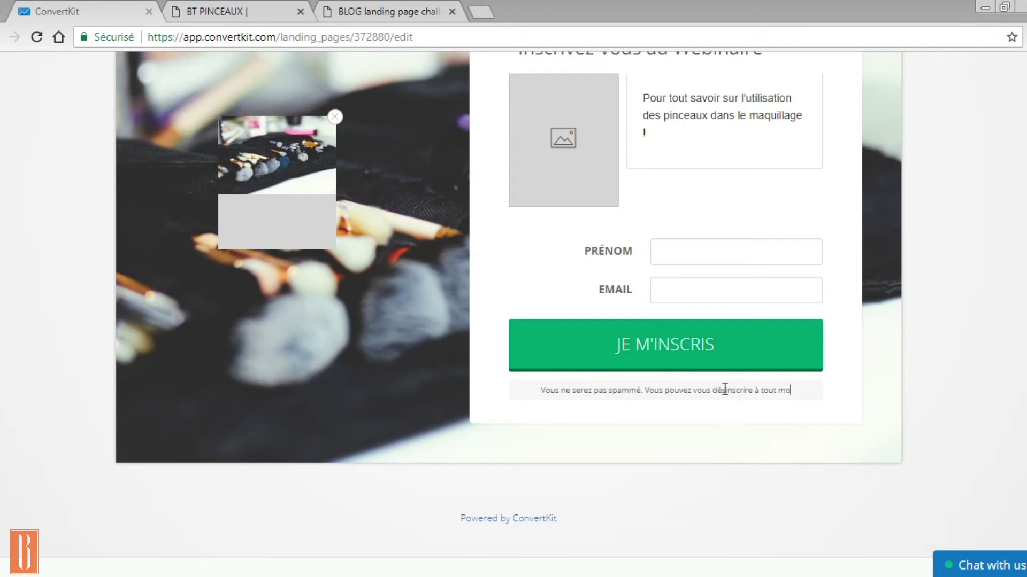
type("ment.")
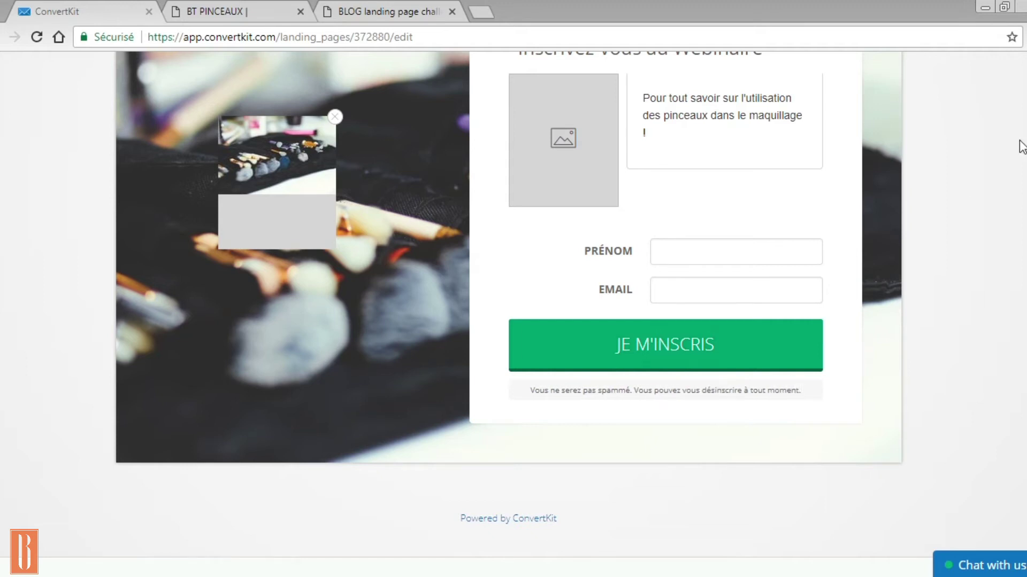
scroll(1018, 144, "up", 6)
left_click(992, 130)
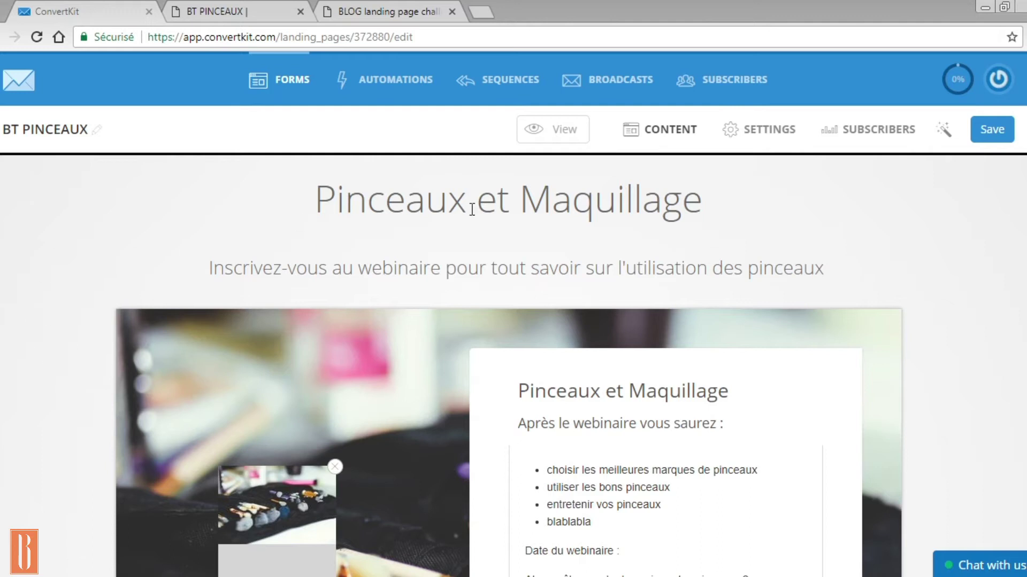
Change the landing page's button color from green to the pinkish red ed053f in the style settings.
scroll(965, 470, "down", 5)
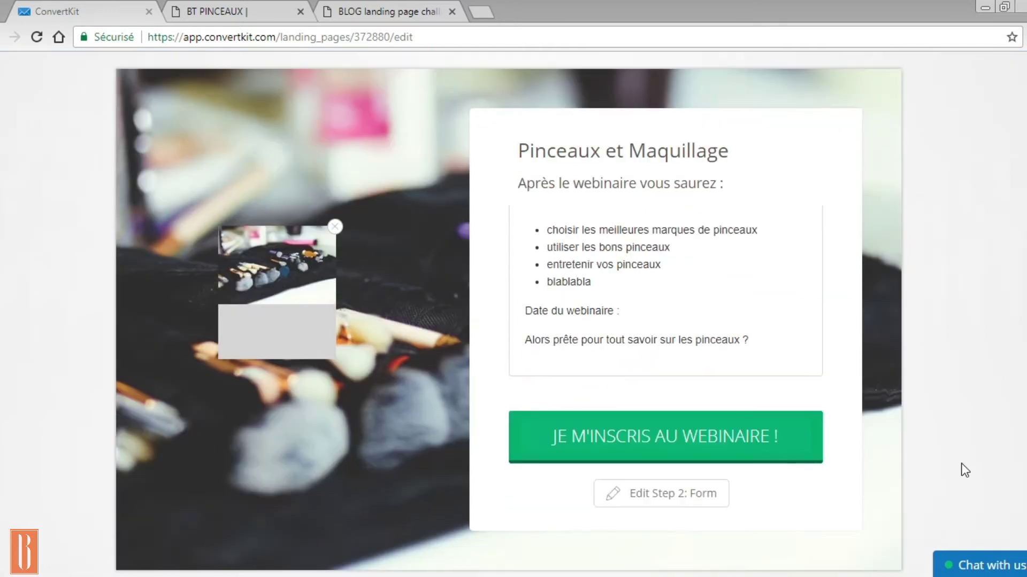
scroll(965, 471, "up", 5)
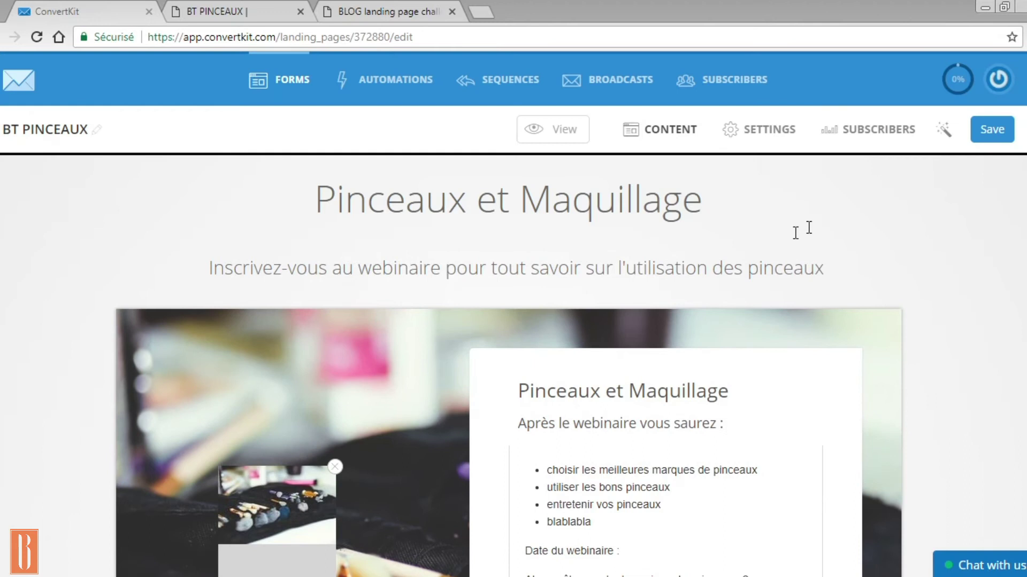
left_click(944, 134)
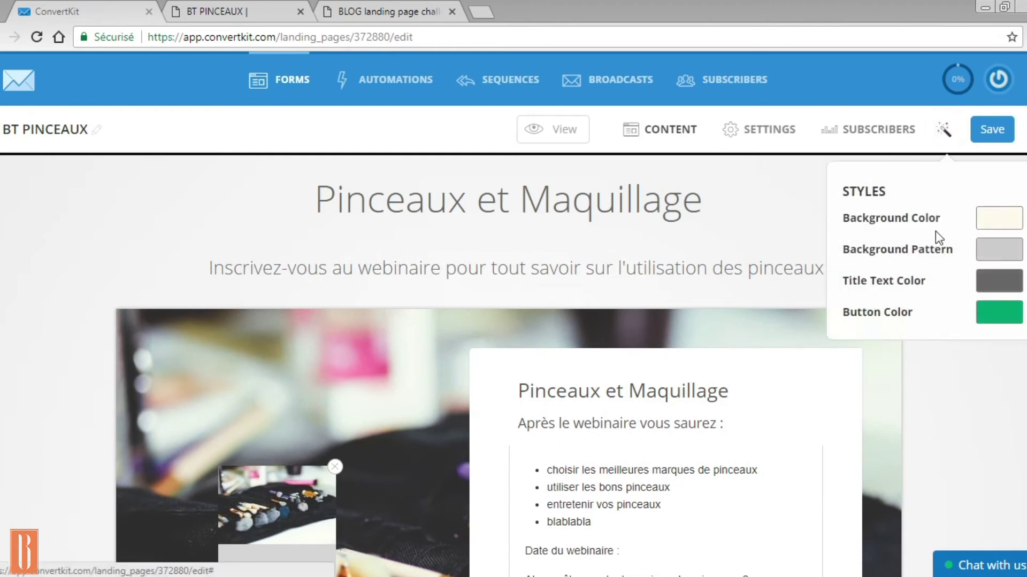
left_click(997, 321)
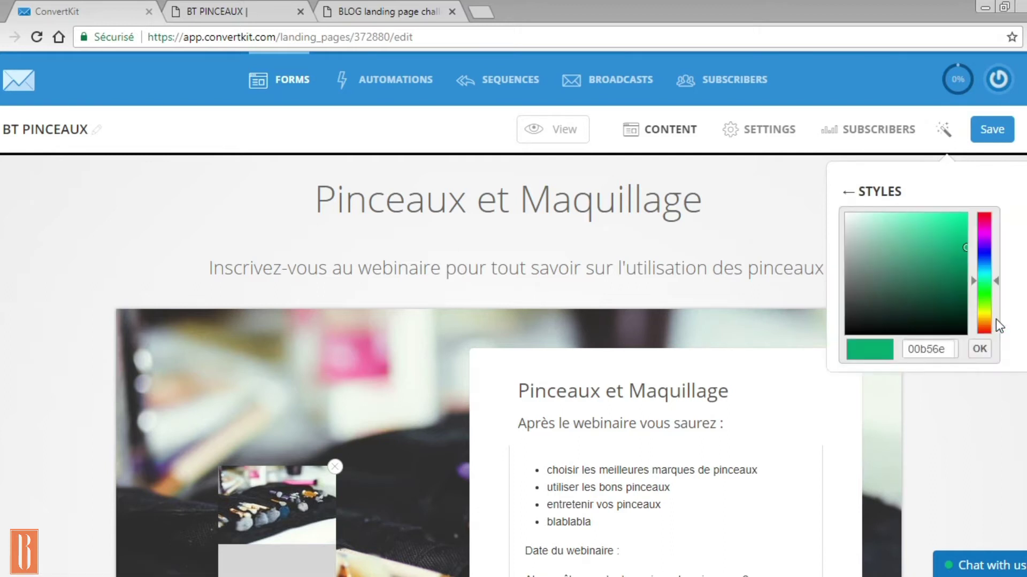
left_click(985, 227)
mouse_move(985, 227)
left_mouse_down()
mouse_move(989, 238)
mouse_move(988, 228)
left_mouse_up()
left_click(955, 225)
left_click(956, 218)
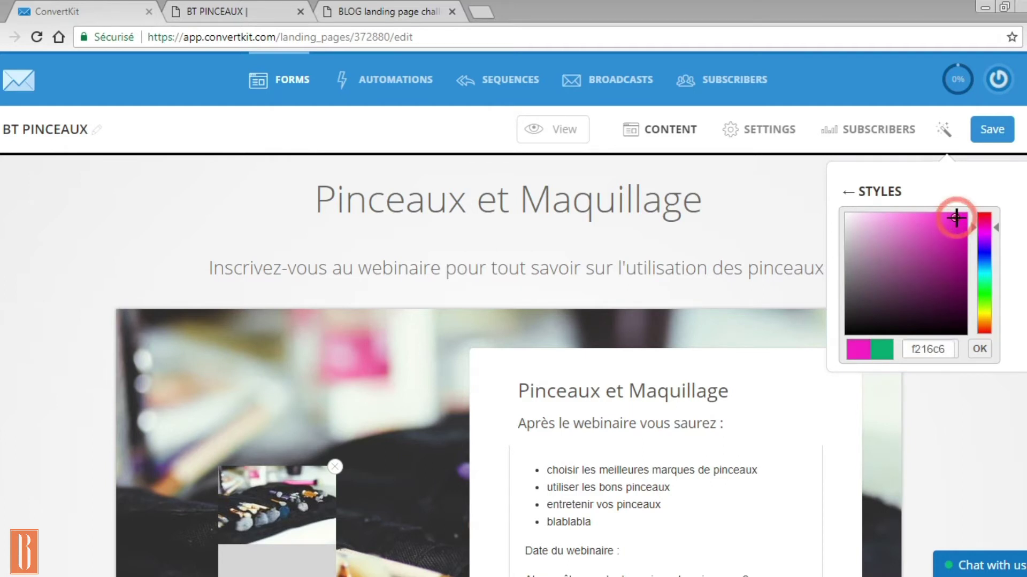
left_click(914, 229)
left_click(937, 228)
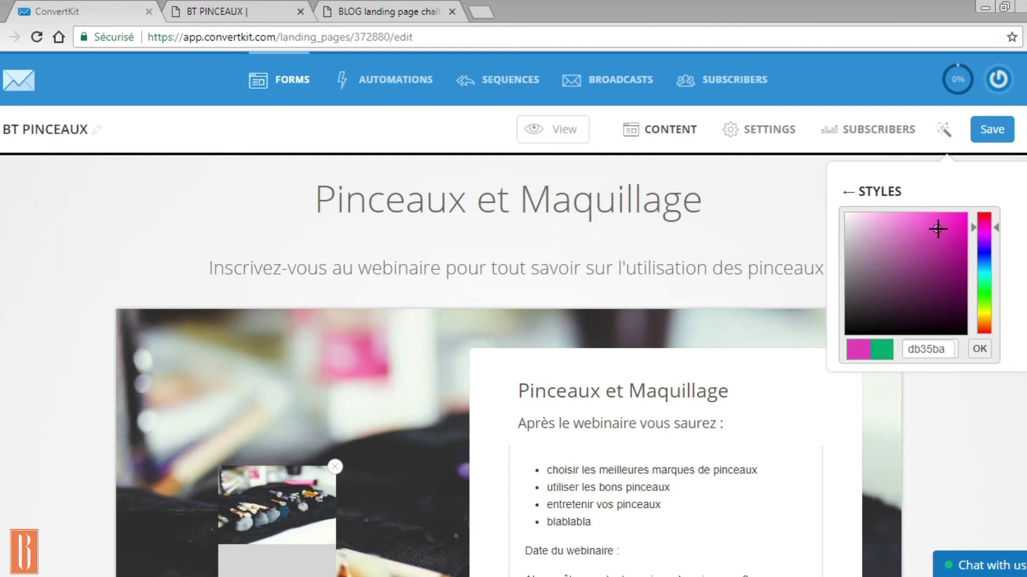
left_click(958, 223)
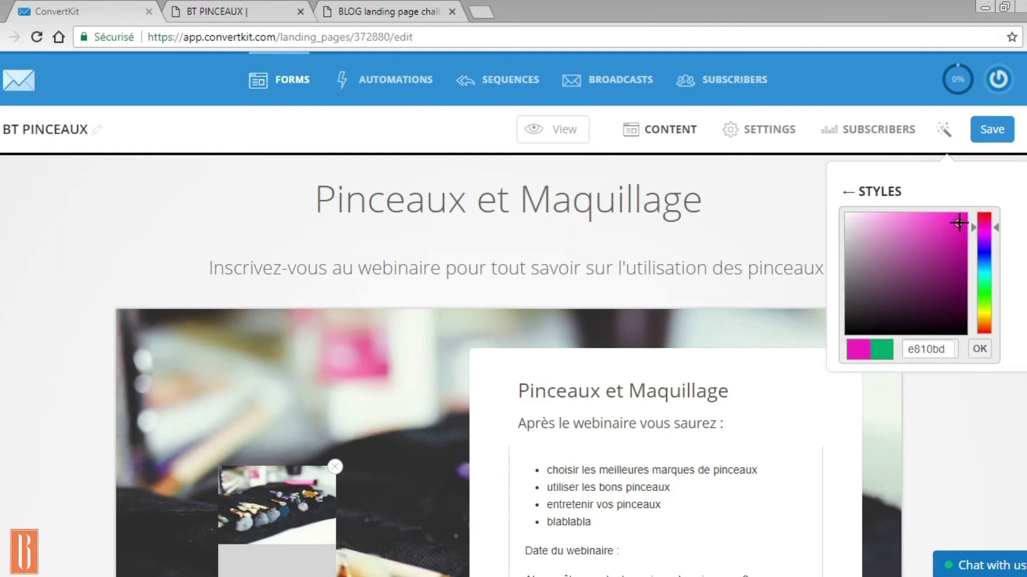
left_click(963, 220)
left_click_drag(989, 231, 986, 216)
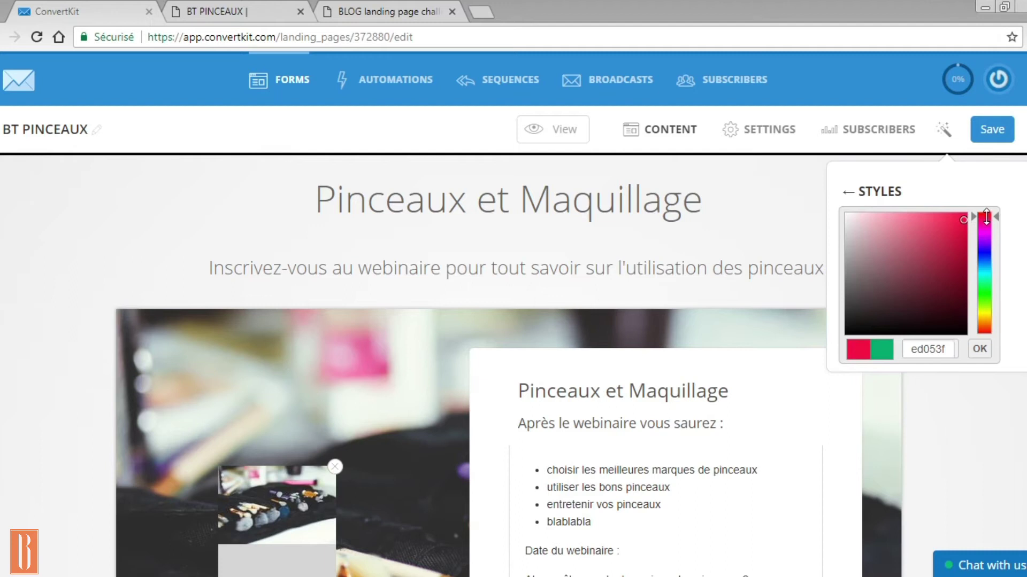
left_click(980, 349)
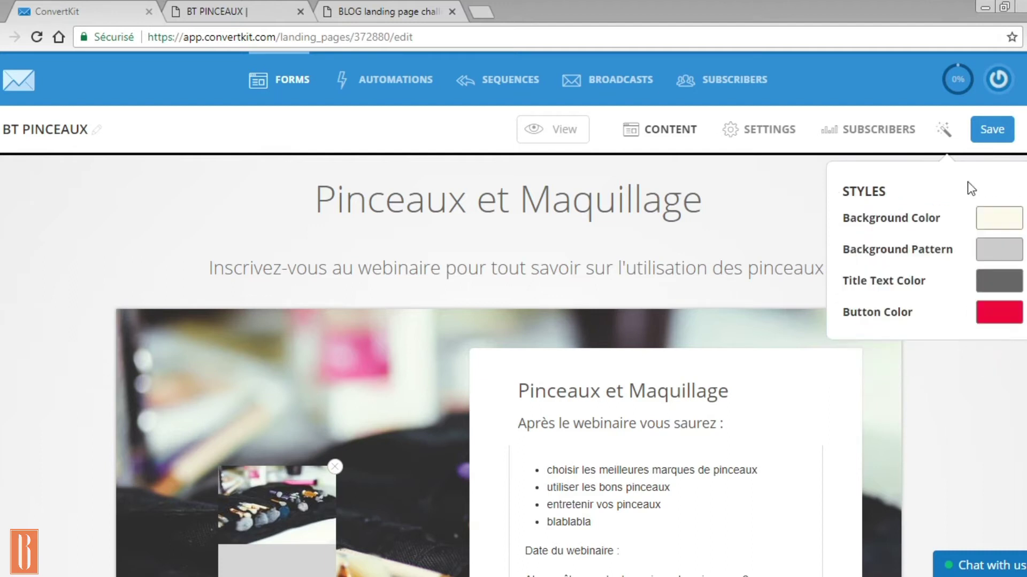
Save the landing page and check the new button color in its public preview.
left_click(998, 133)
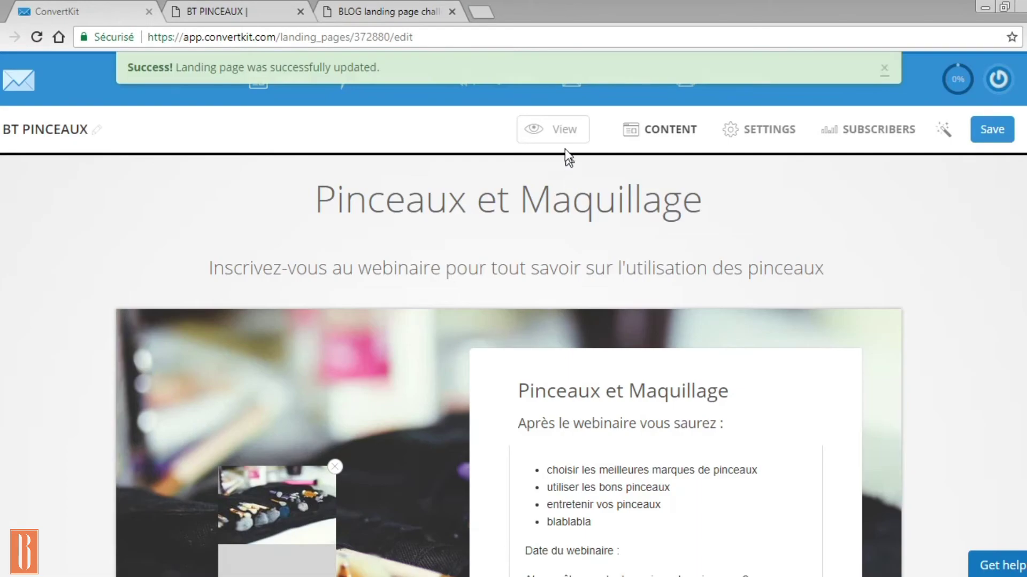
left_click(558, 138)
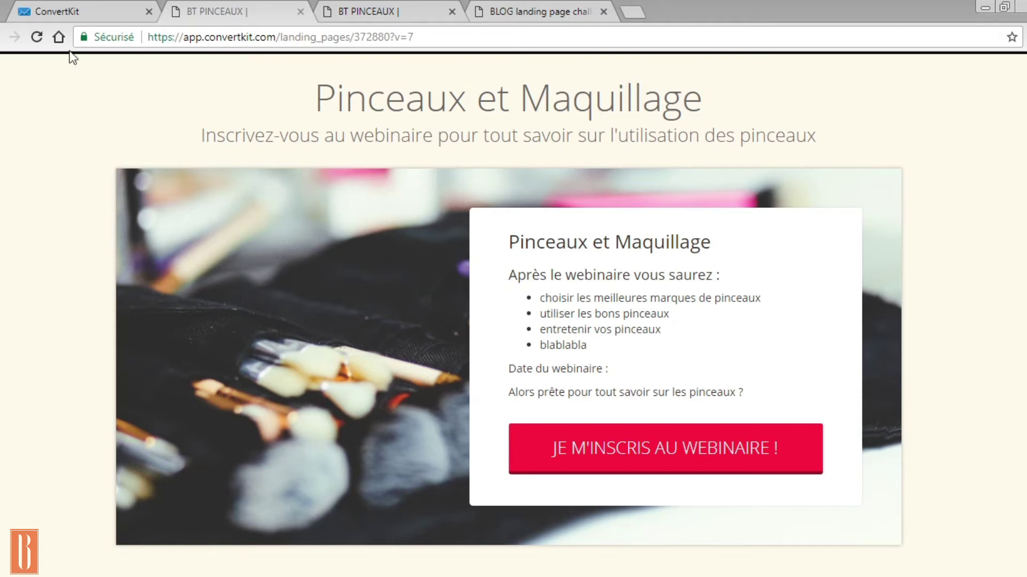
left_click(54, 4)
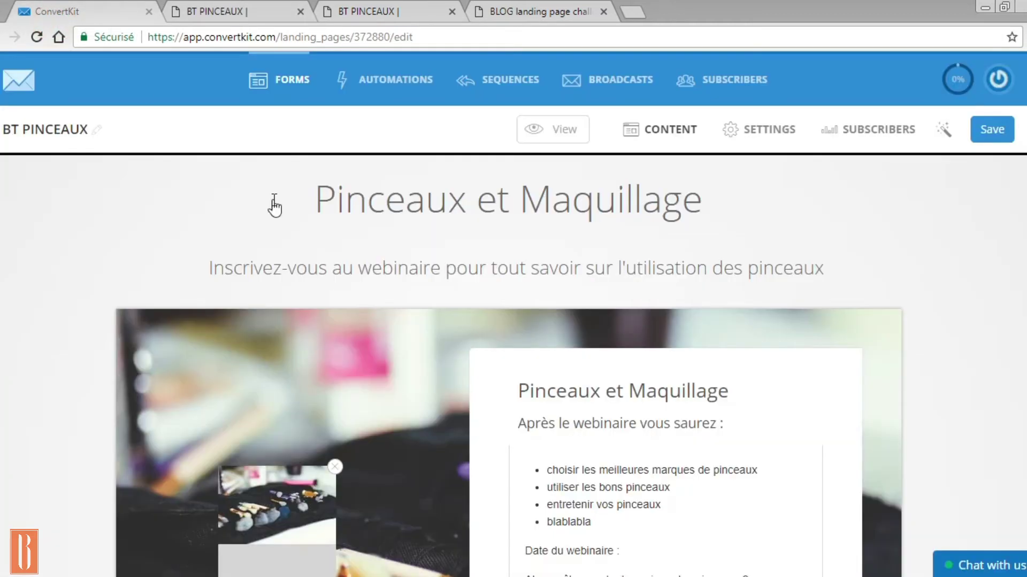
left_click(993, 132)
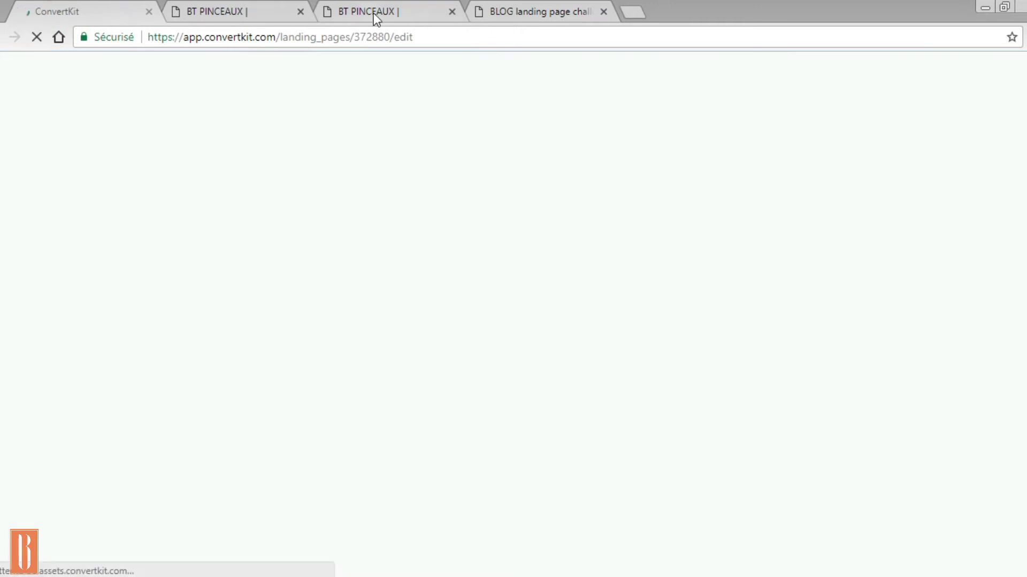
left_click(252, 7)
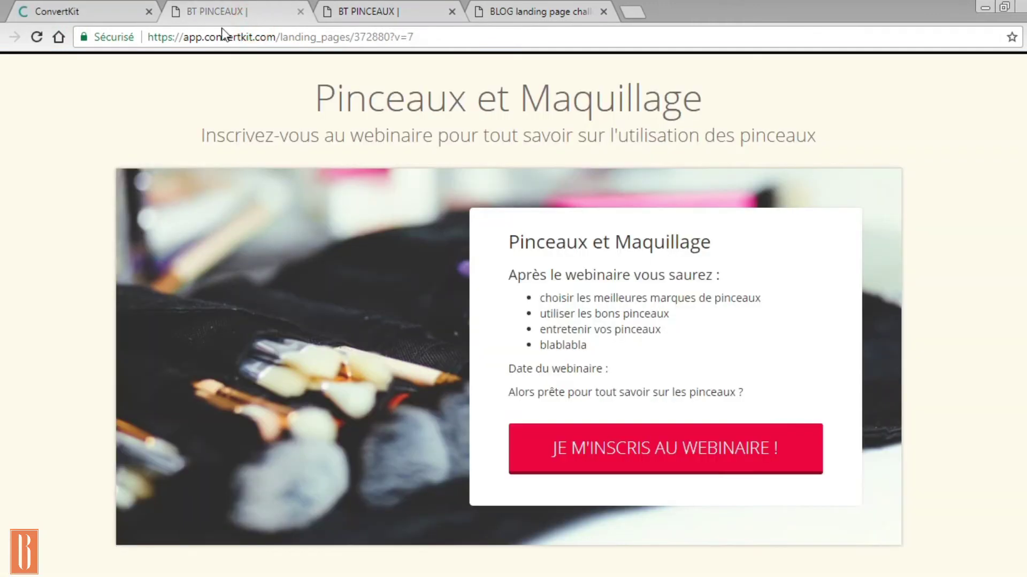
scroll(59, 371, "down", 2)
scroll(59, 371, "up", 2)
Return to the landing page editor and copy the hex code of the button color from the style settings.
left_click(115, 11)
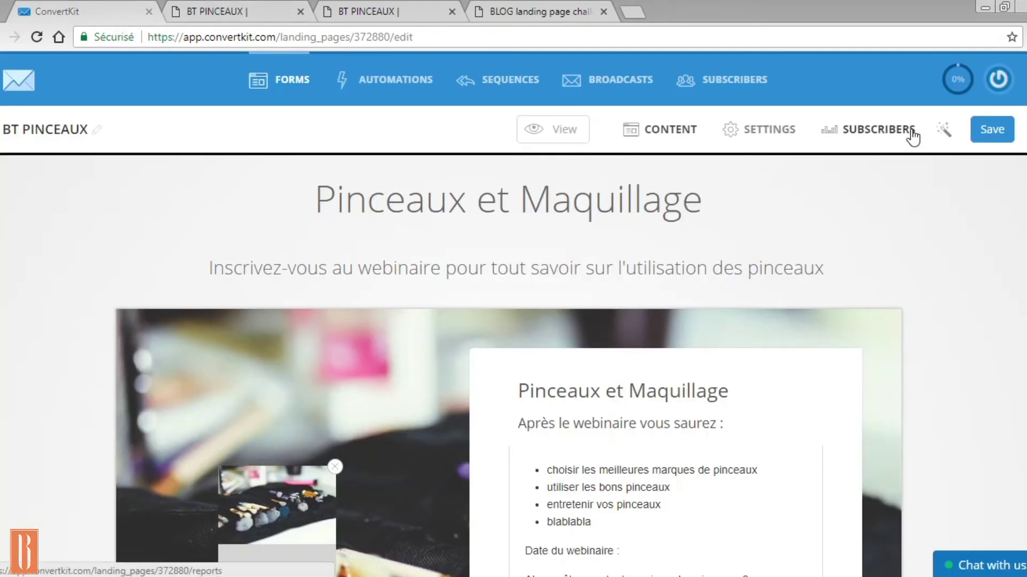
left_click(949, 131)
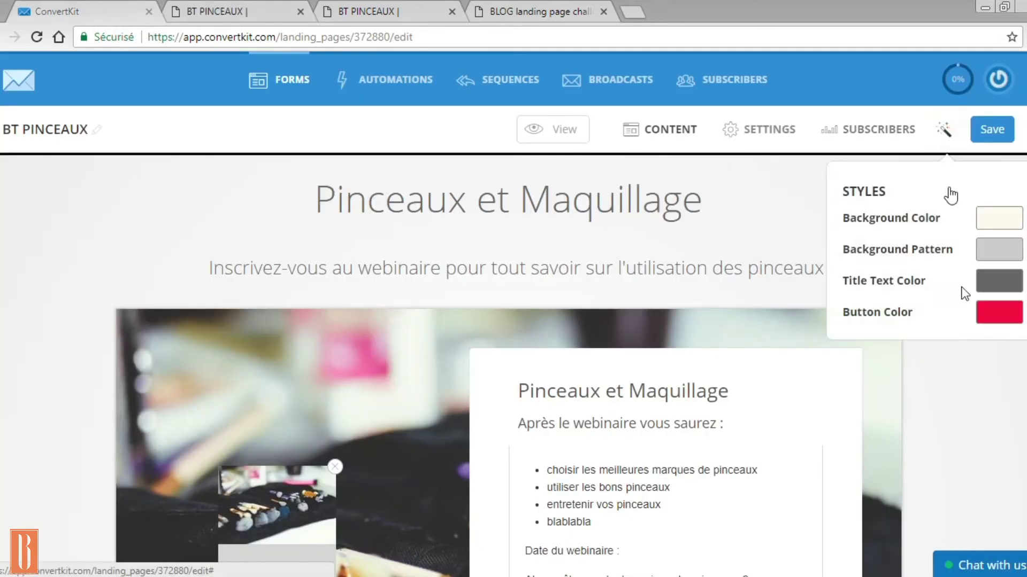
left_click(1002, 313)
double_click(944, 349)
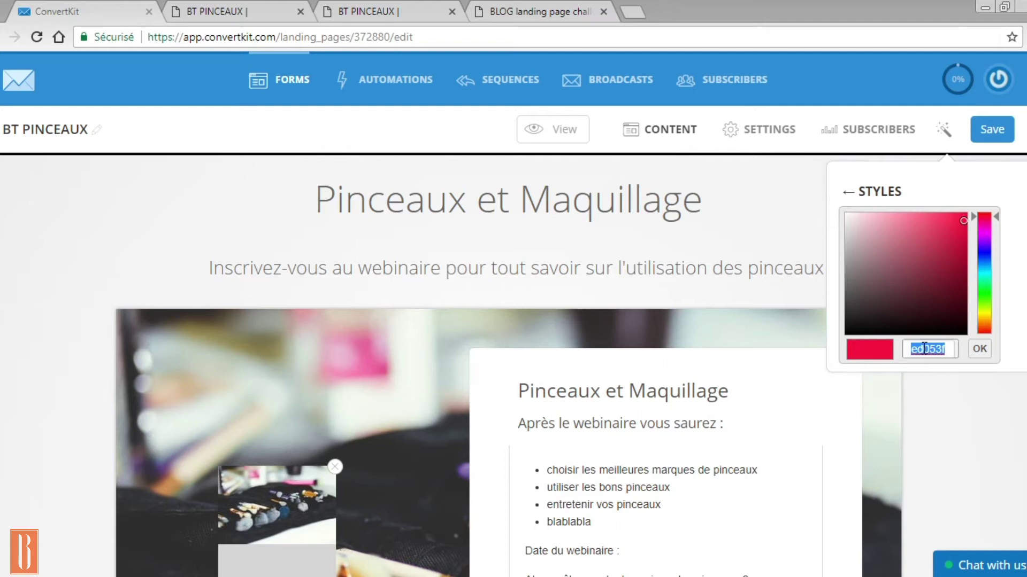
left_click(981, 350)
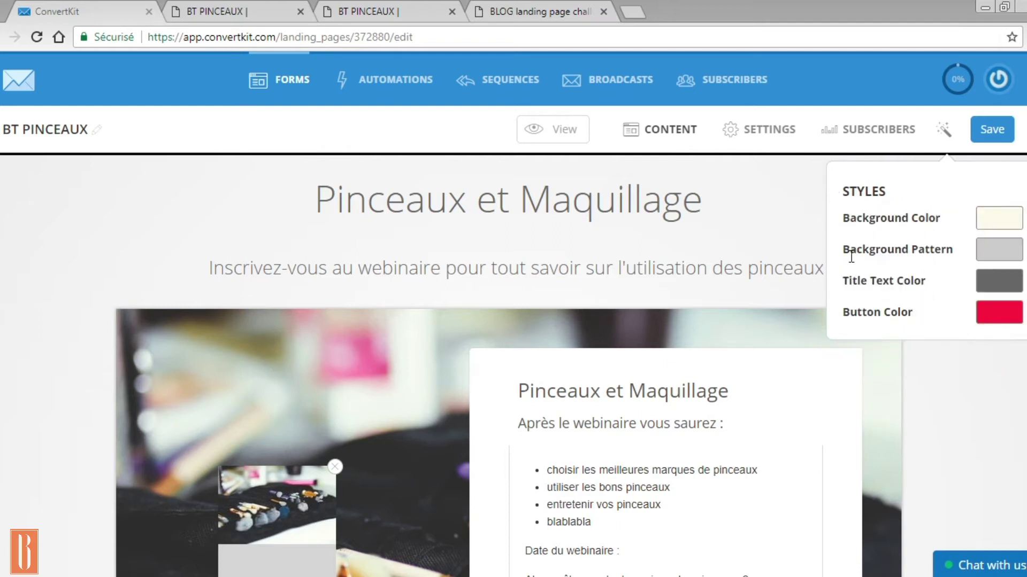
Set the landing page's background color to the same hex code as the button, ed053f.
left_click(999, 218)
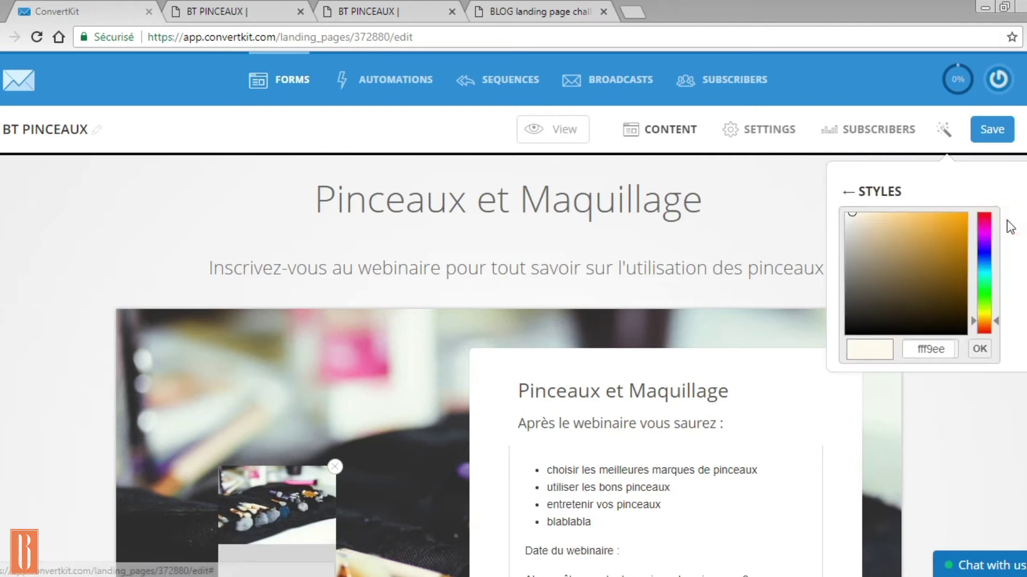
double_click(928, 349)
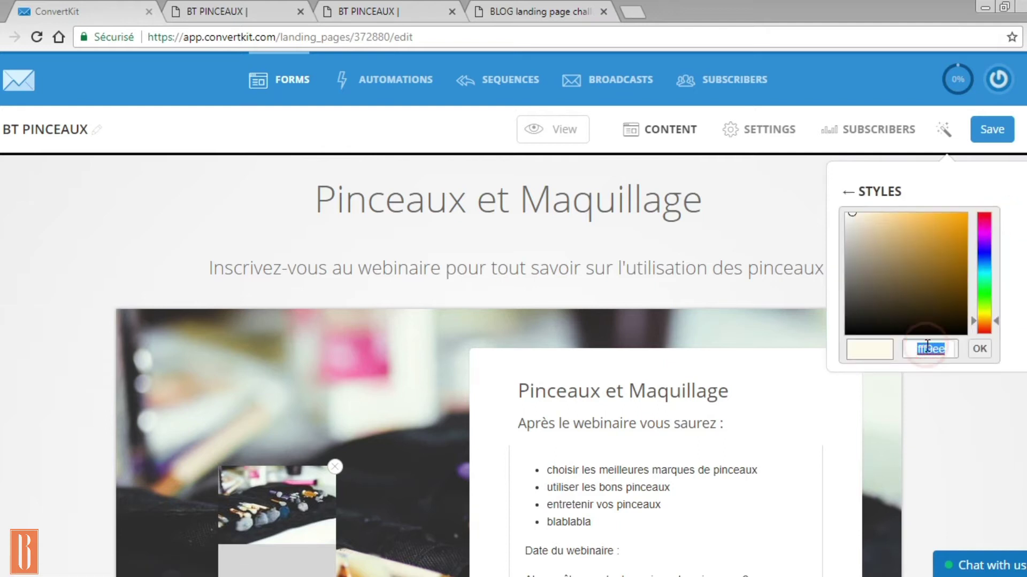
type("ed0531")
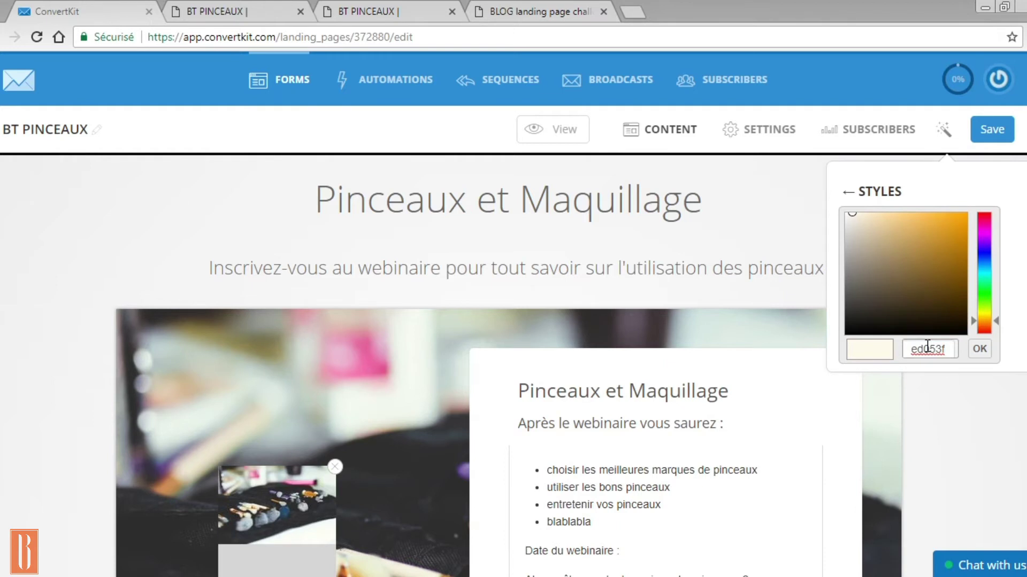
left_click(979, 348)
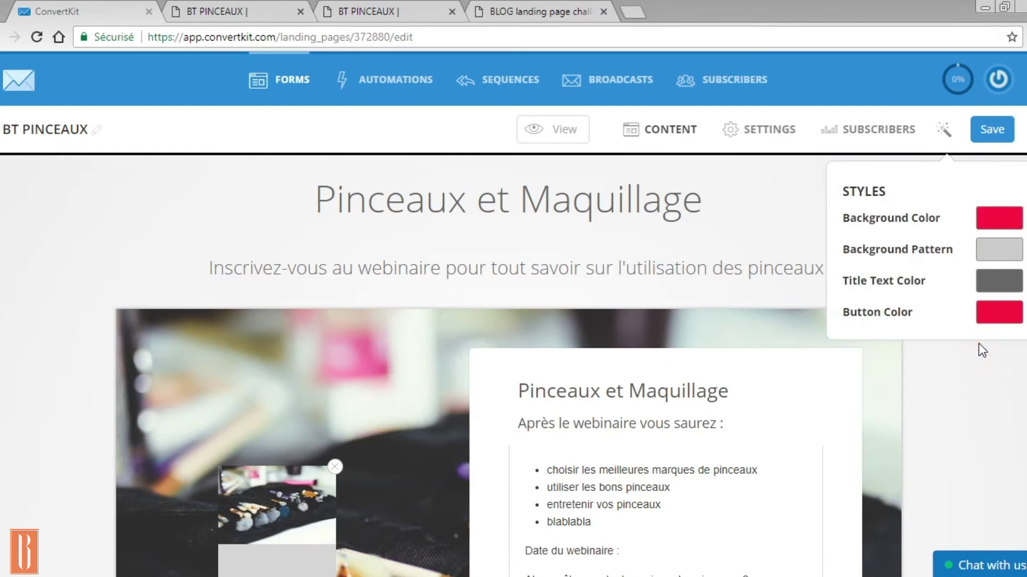
Save the landing page and preview it with the new background color.
left_click(991, 129)
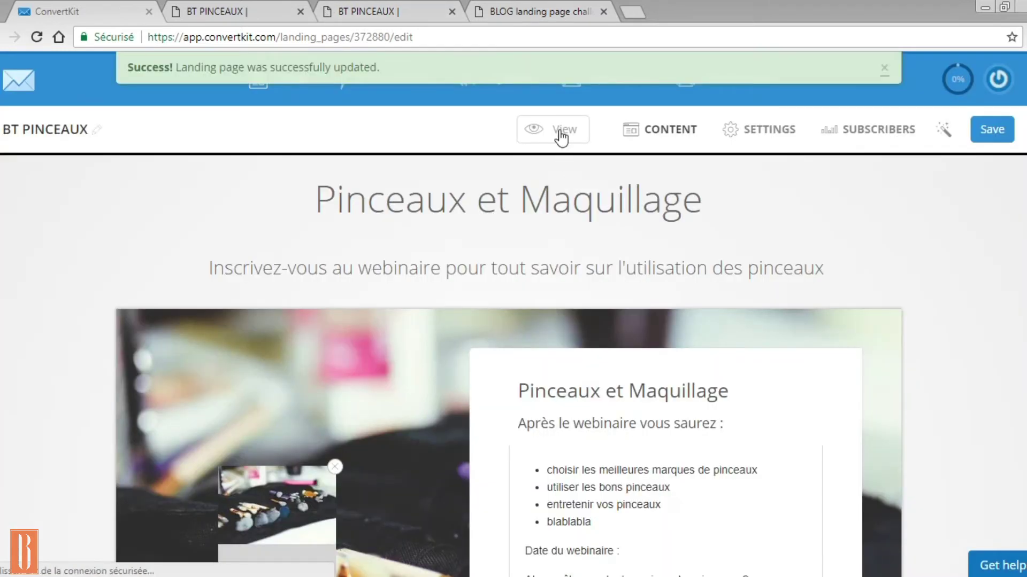
left_click(560, 134)
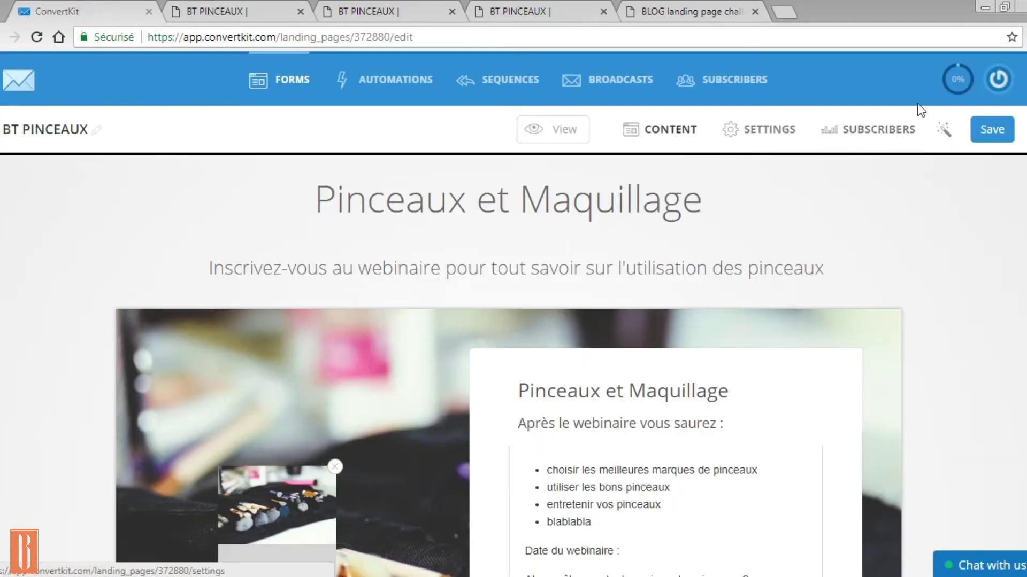
Set the landing page's title text color to near-white fcfafc and save the landing page.
left_click(942, 130)
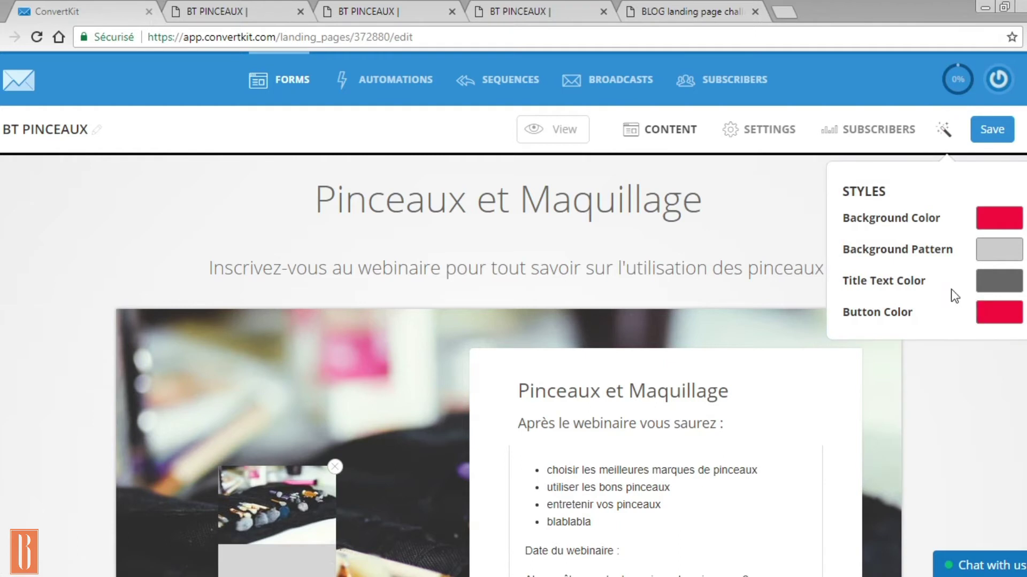
left_click(993, 282)
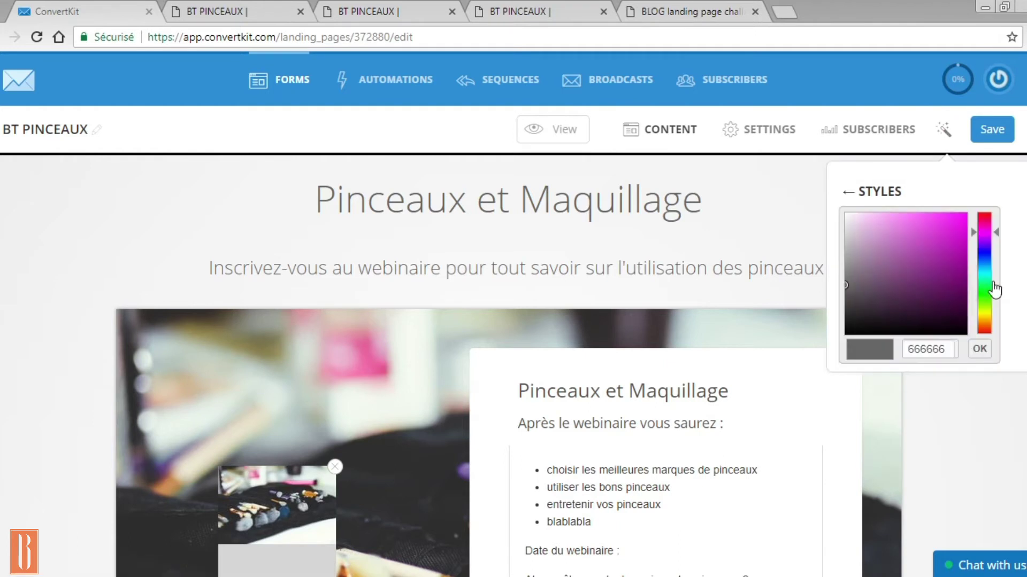
left_click(846, 213)
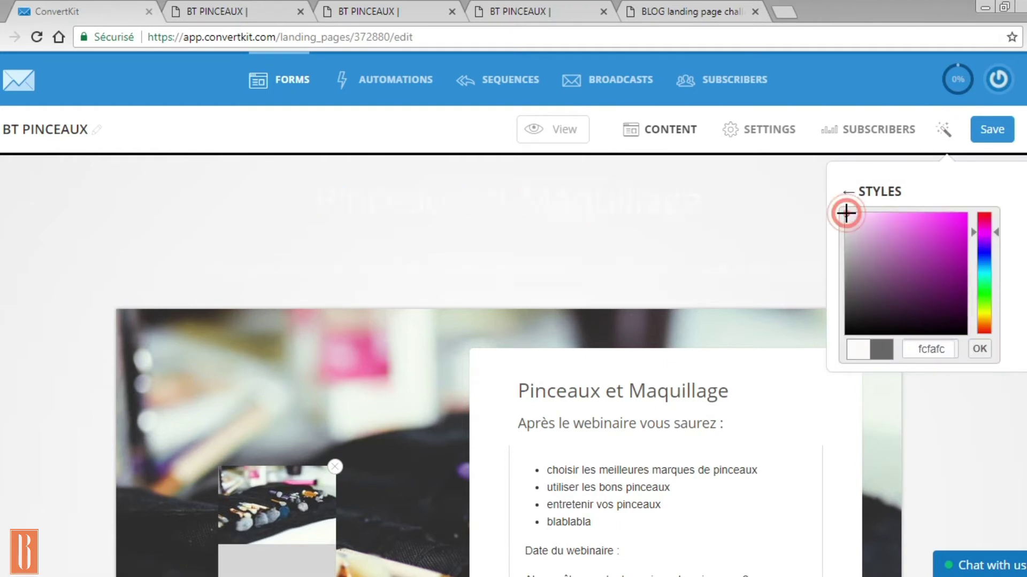
left_click(979, 348)
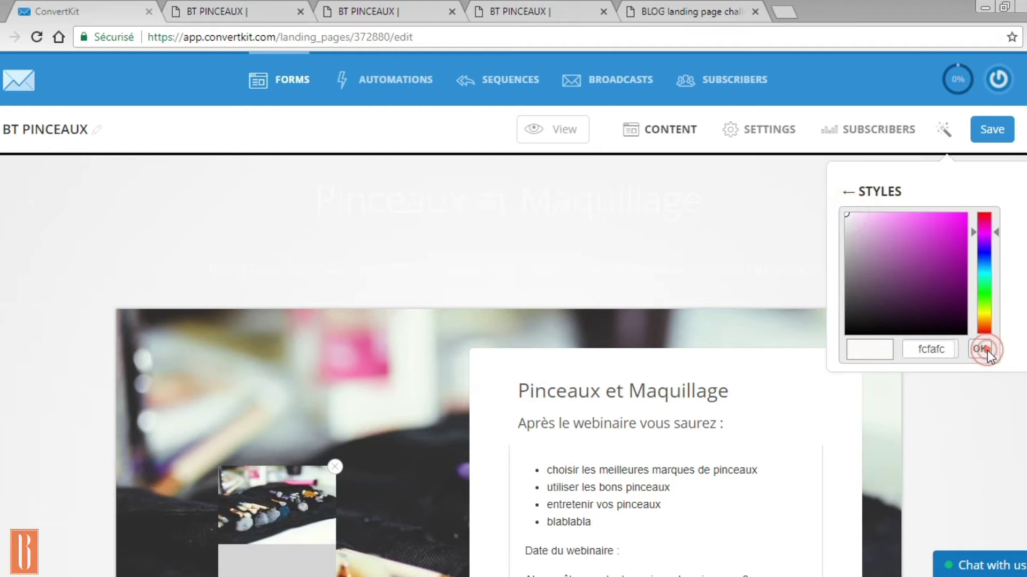
left_click(1001, 137)
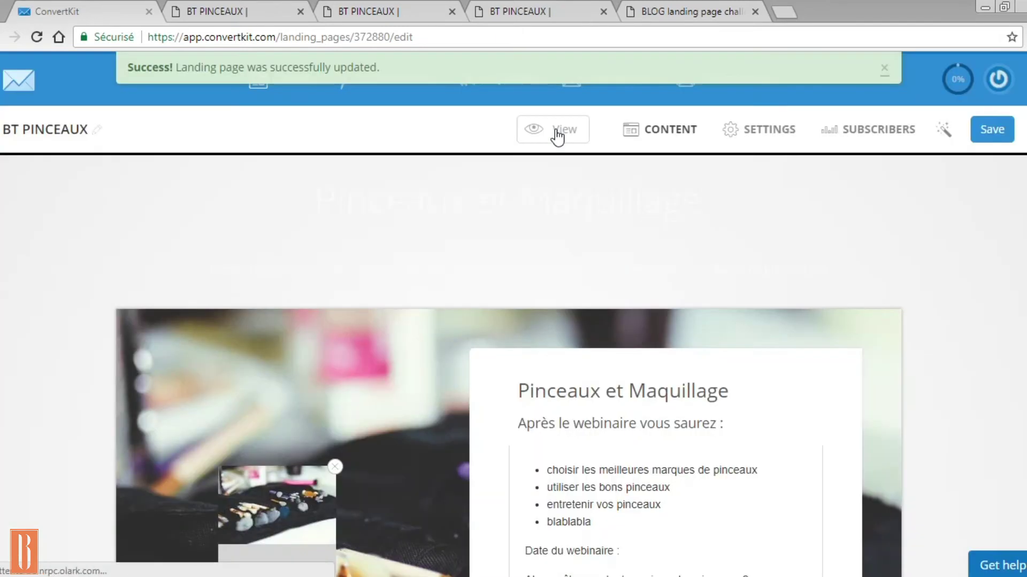
Preview the landing page and compare the new look with the earlier color versions in the other preview tabs.
left_click(556, 131)
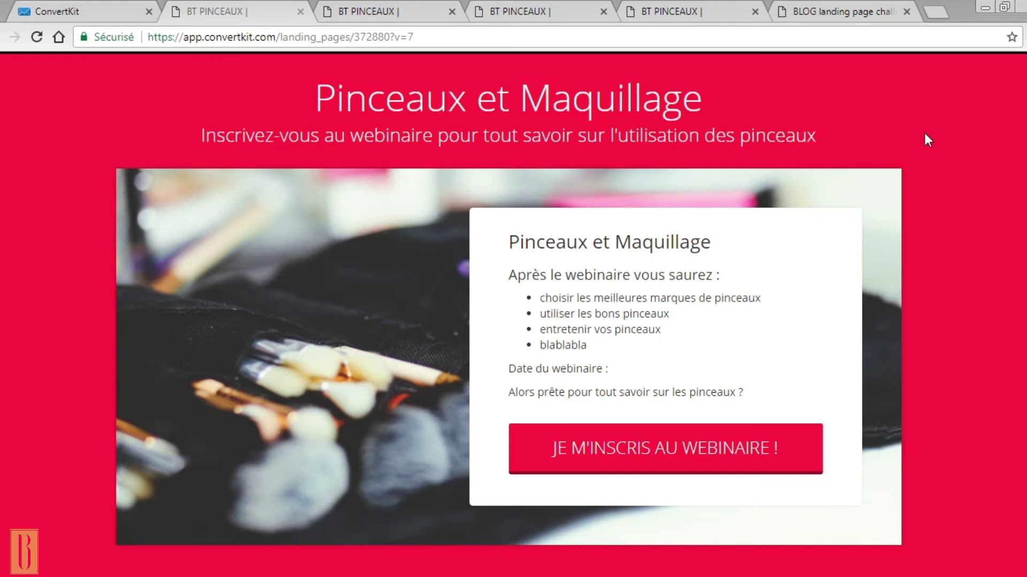
left_click(714, 15)
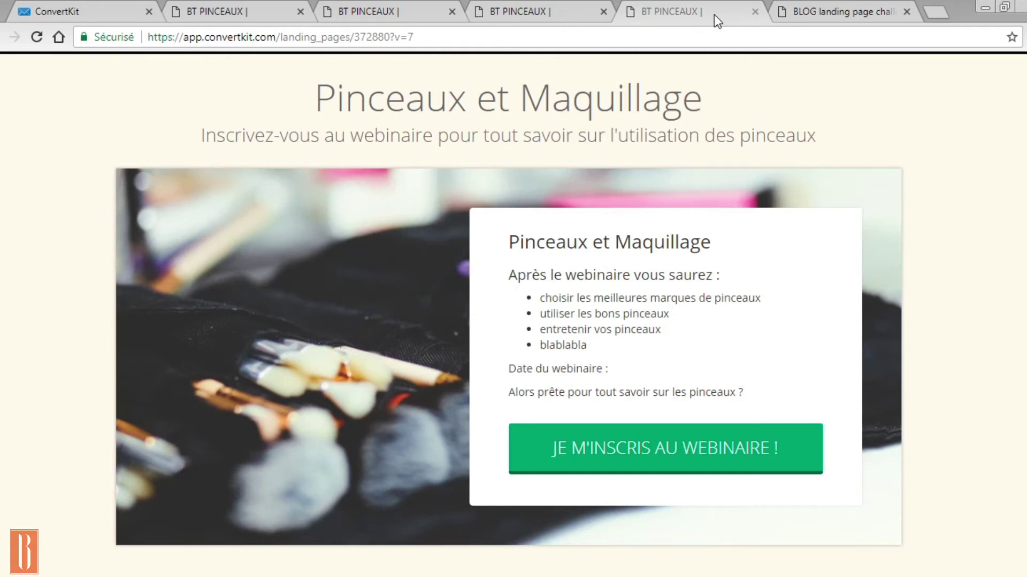
left_click(563, 18)
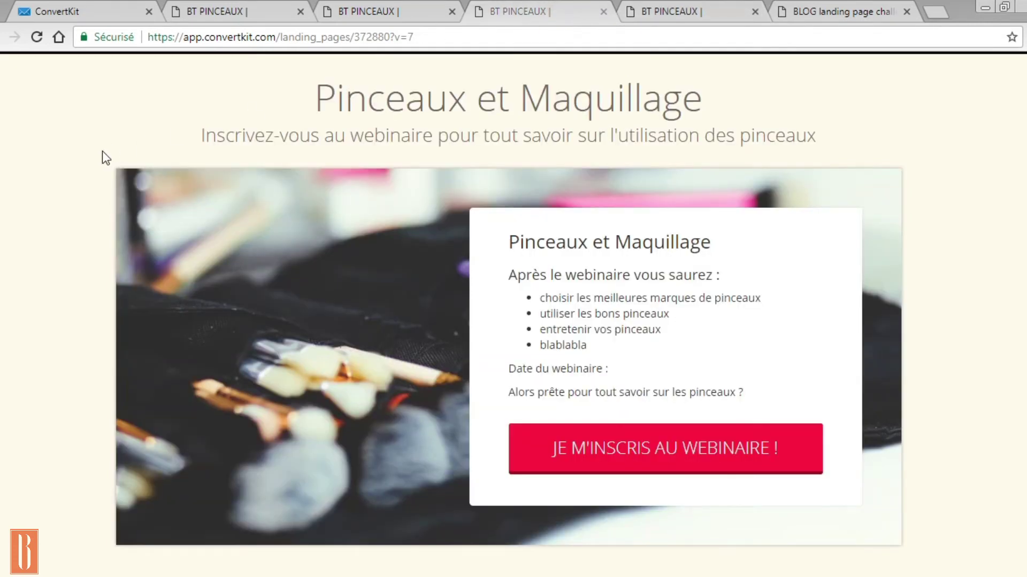
left_click(355, 11)
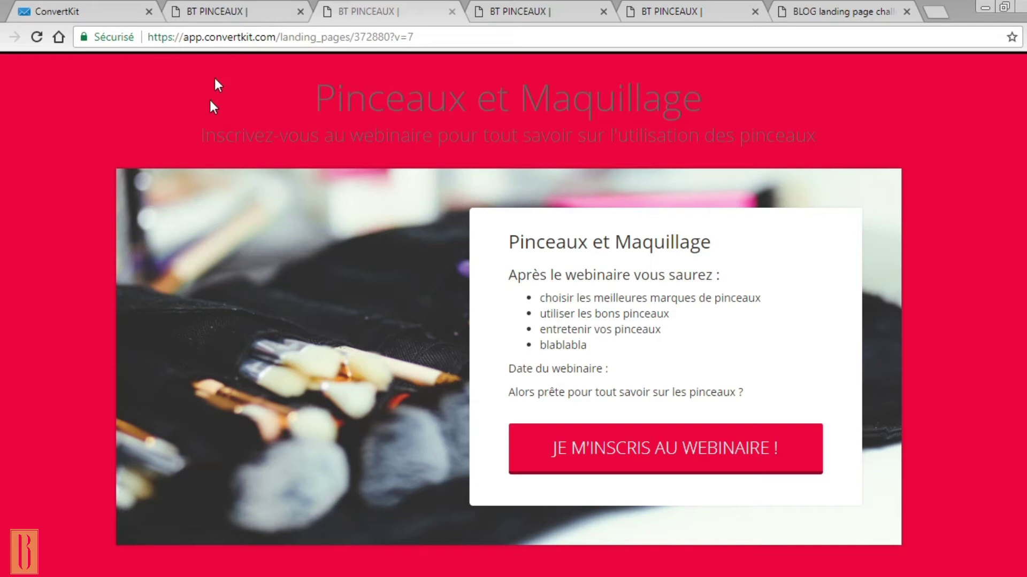
left_click(226, 10)
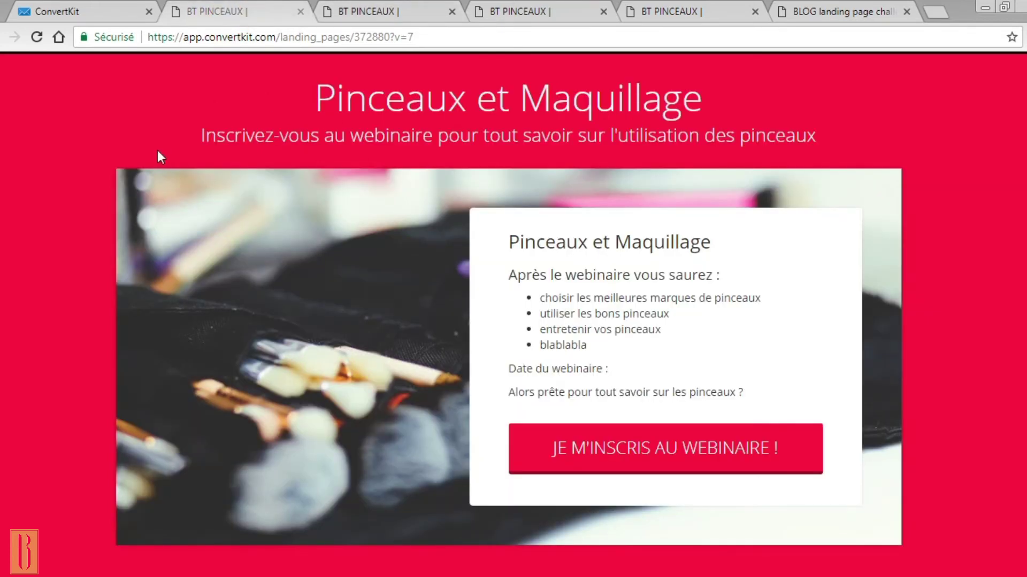
scroll(60, 292, "down", 1)
scroll(59, 291, "up", 1)
left_click(550, 10)
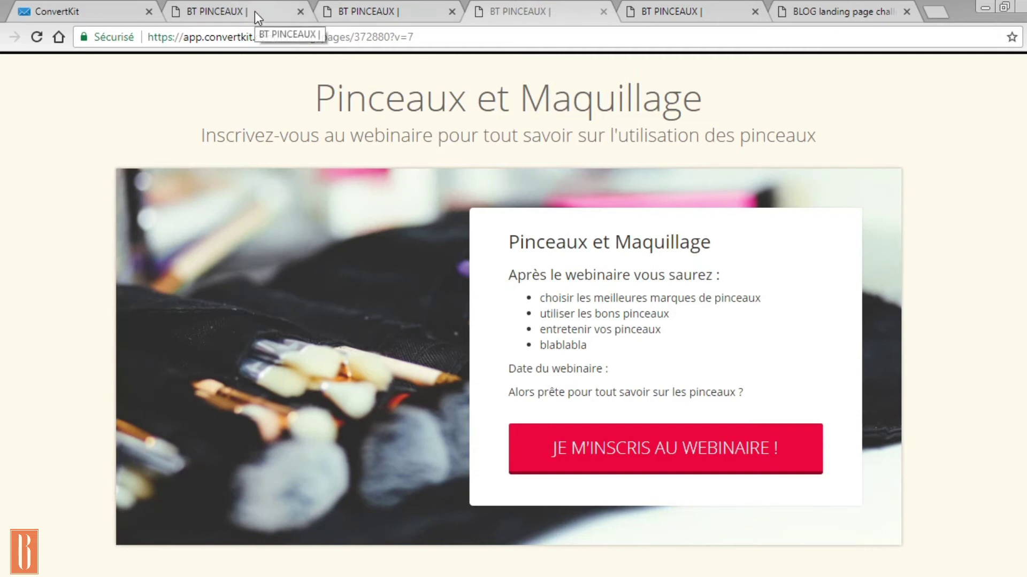
left_click(254, 12)
left_click(527, 10)
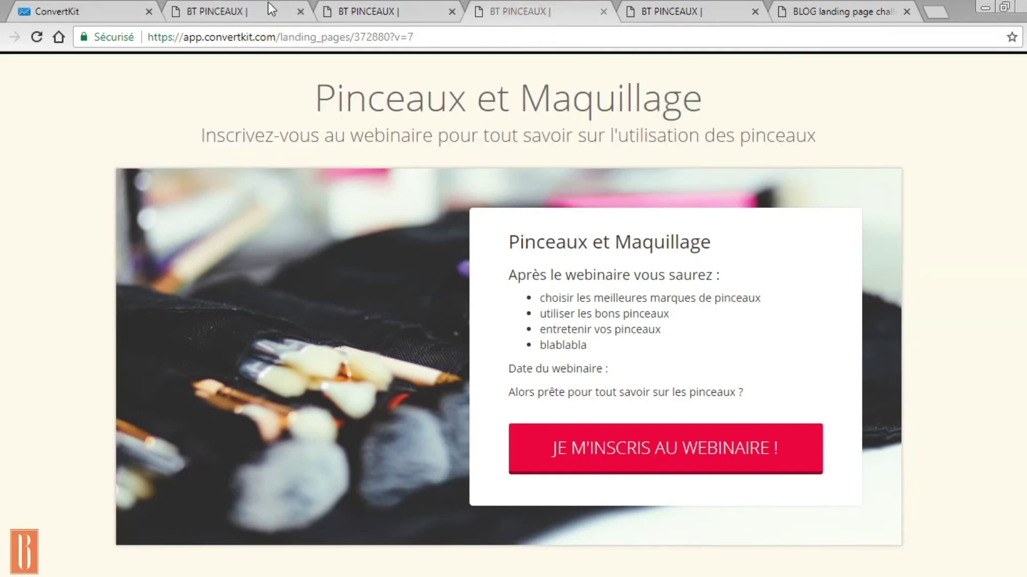
left_click(265, 7)
Return to the BT PINCEAUX landing page editor and open its main settings.
left_click(41, 13)
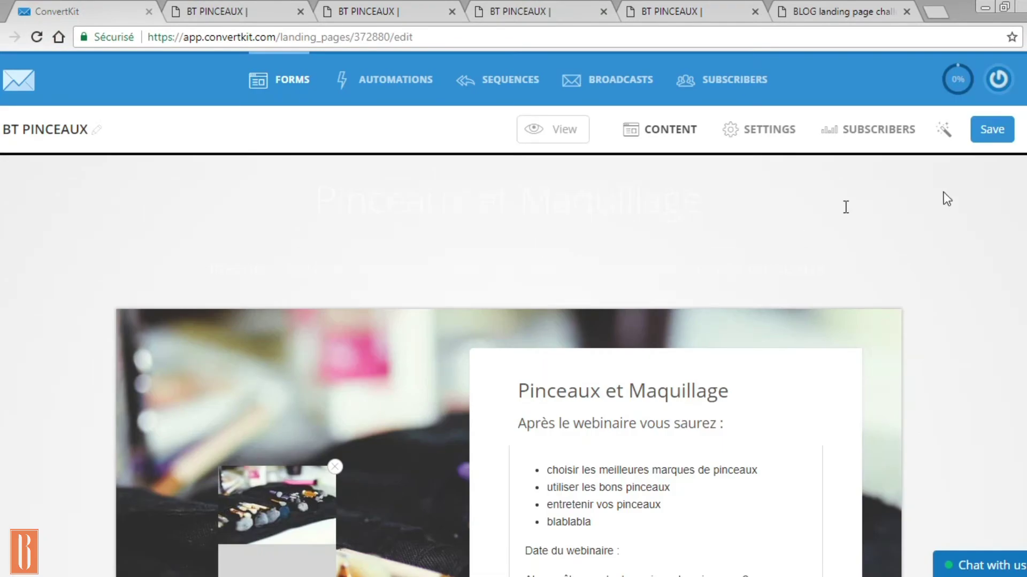
left_click(769, 130)
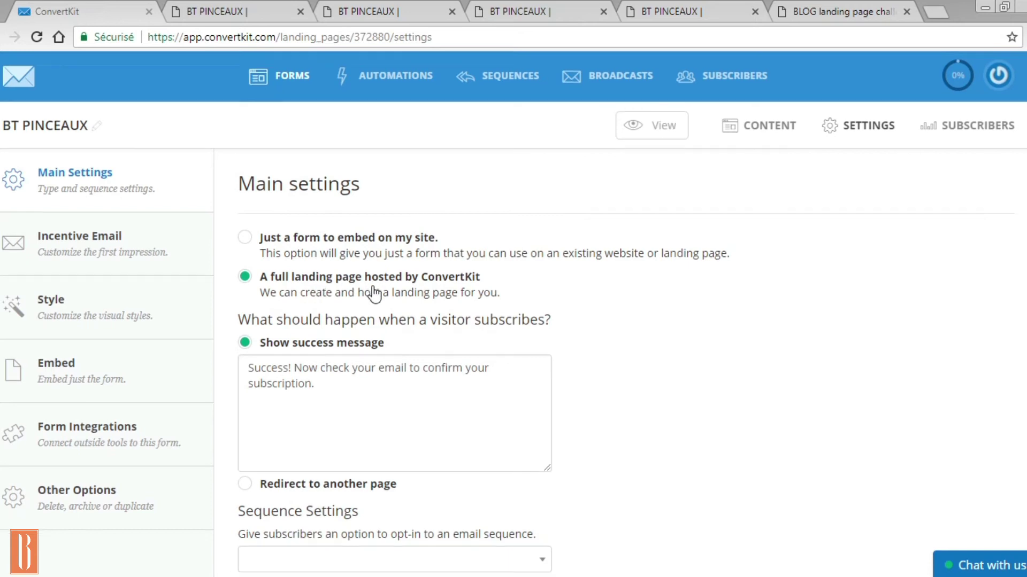
scroll(369, 276, "down", 1)
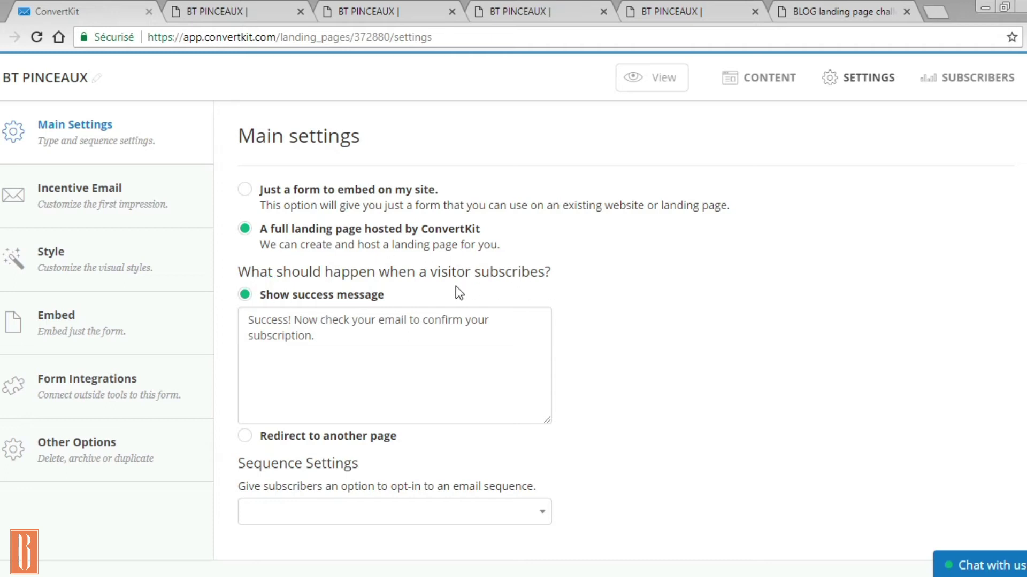
Replace the success message with: Yay ! Vous êtes inscrit au webinaire "Pinceaux et Maquillage". Rendez-vous dans votre boîte de réception pour CONFIRMER votre email.
left_click(325, 341)
key("BackSpace")
key("BackSpace")
key("BackSpace")
key("BackSpace")
key("BackSpace")
key("BackSpace")
key("BackSpace")
key("BackSpace")
key("BackSpace")
key("BackSpace")
key("BackSpace")
key("BackSpace")
key("BackSpace")
key("BackSpace")
key("BackSpace")
key("BackSpace")
key("BackSpace")
key("BackSpace")
key("BackSpace")
key("BackSpace")
key("BackSpace")
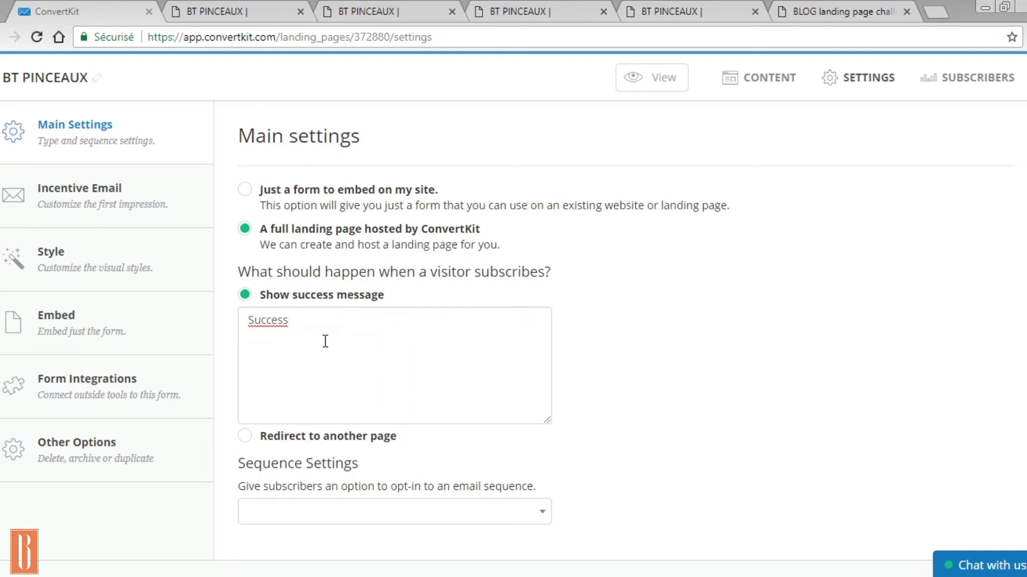
type("Yay ! Vous êtes i")
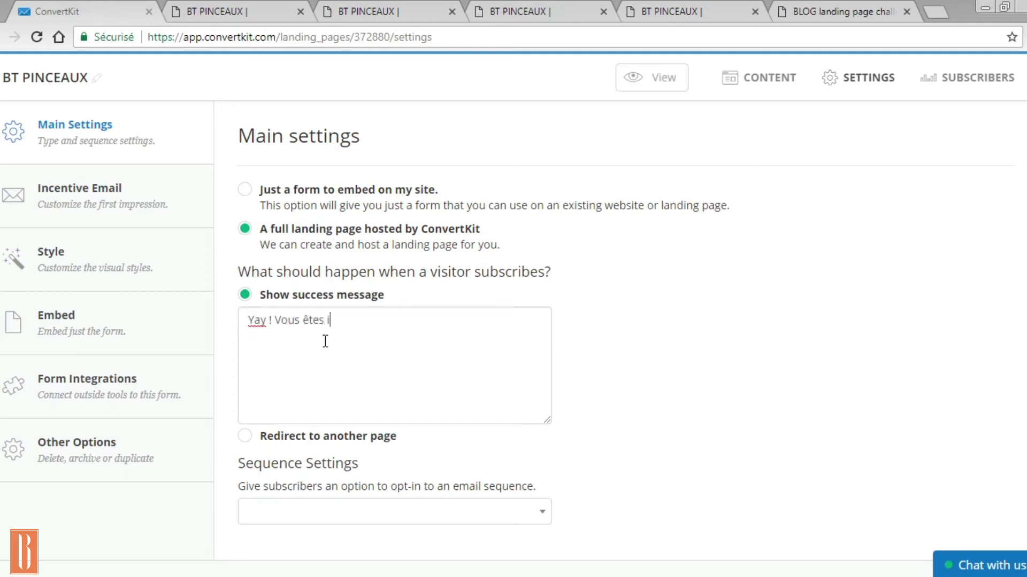
type("nccrit au webinaire \"P")
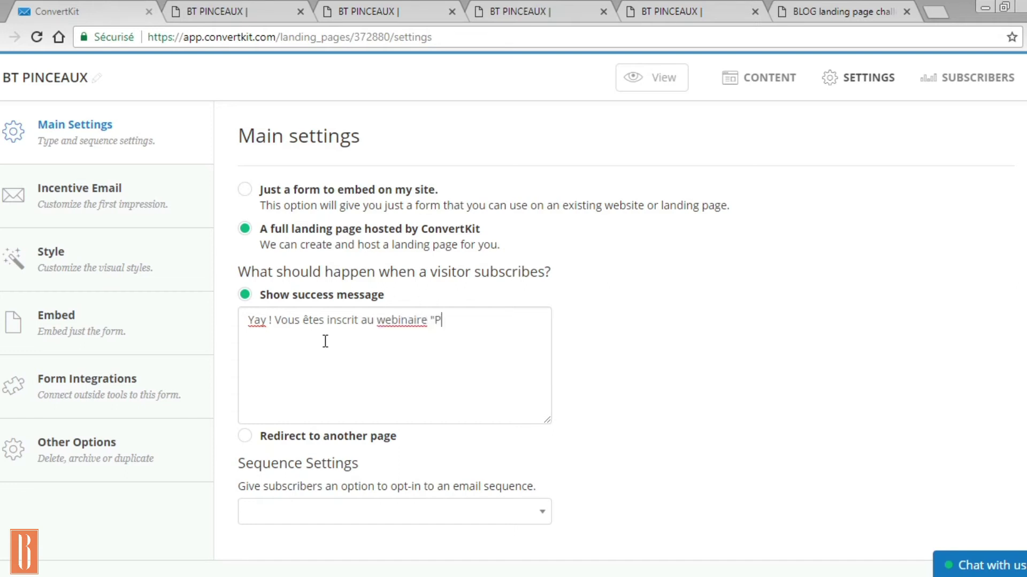
type("inceaux et Maq")
type("ui")
type("e")
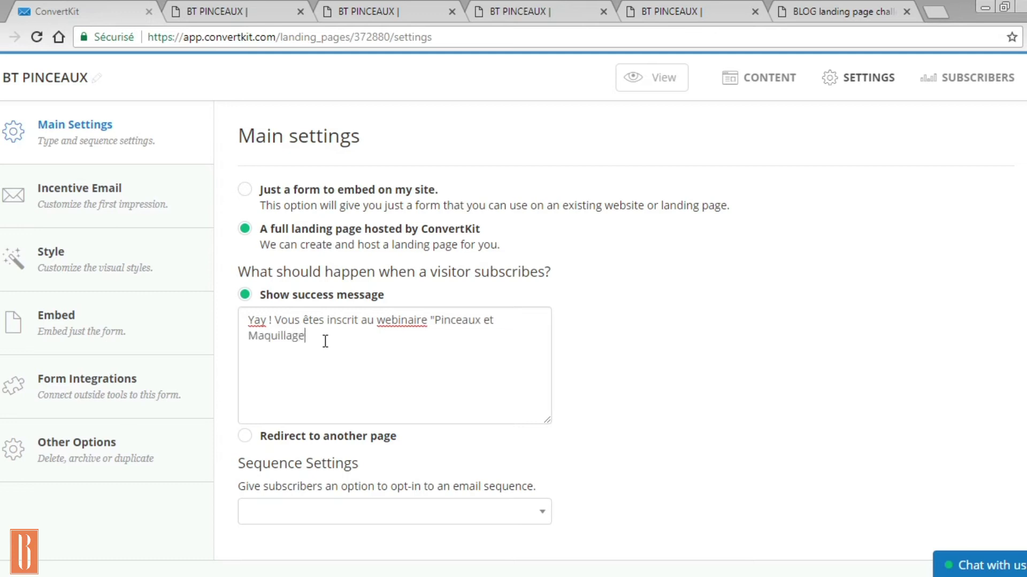
type("\". Rendez-vous dans votre ")
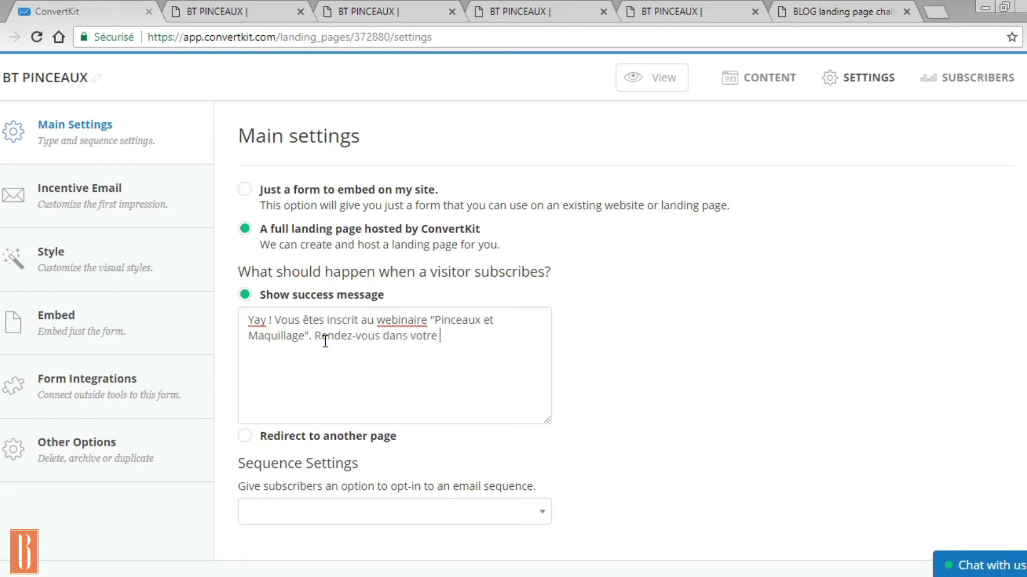
type("boîte de réception p")
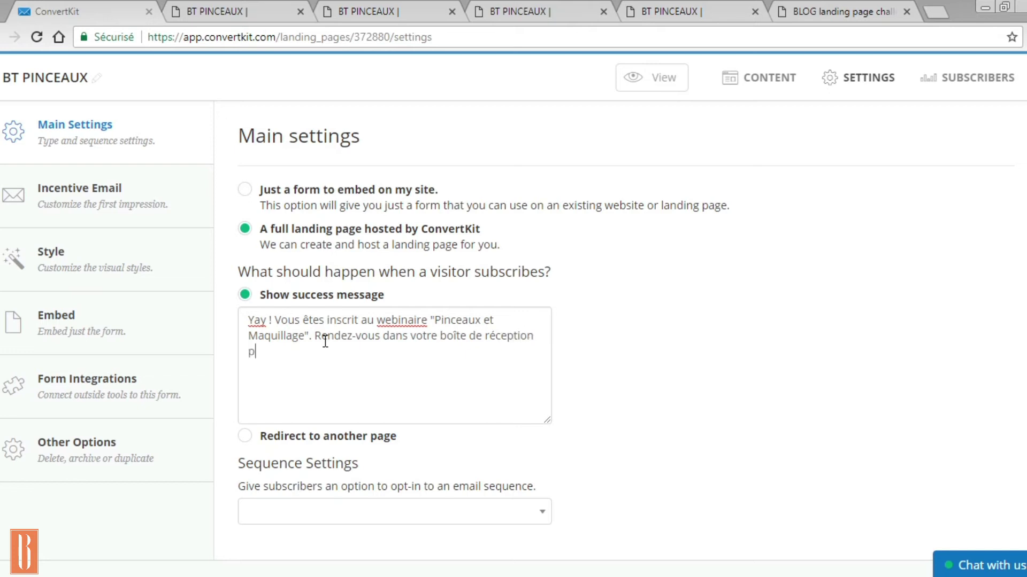
type("our CONFIRMER votre email")
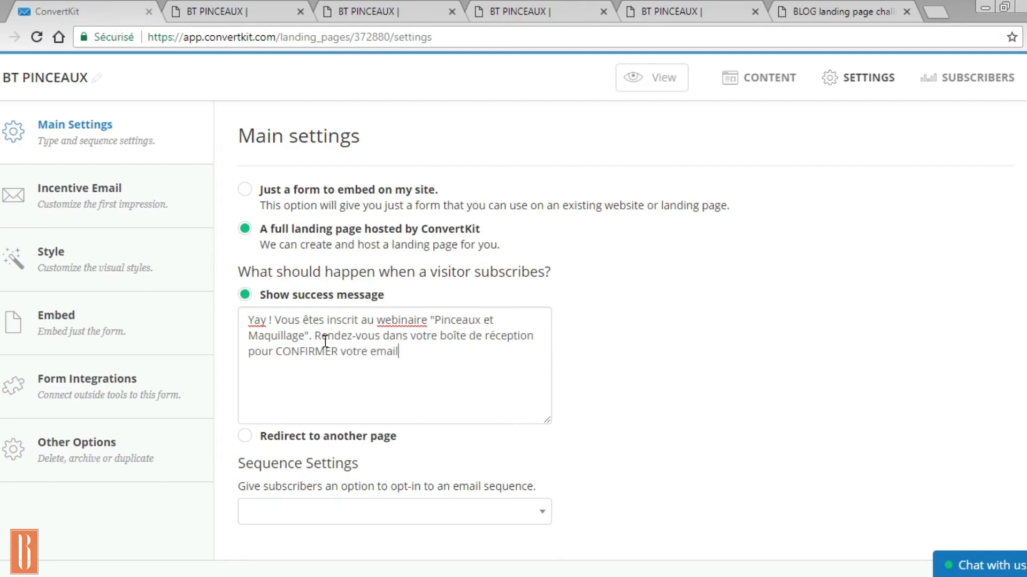
type(".")
Switch the subscription action to redirecting to another page, and back to showing the success message.
scroll(637, 357, "down", 3)
scroll(636, 364, "up", 3)
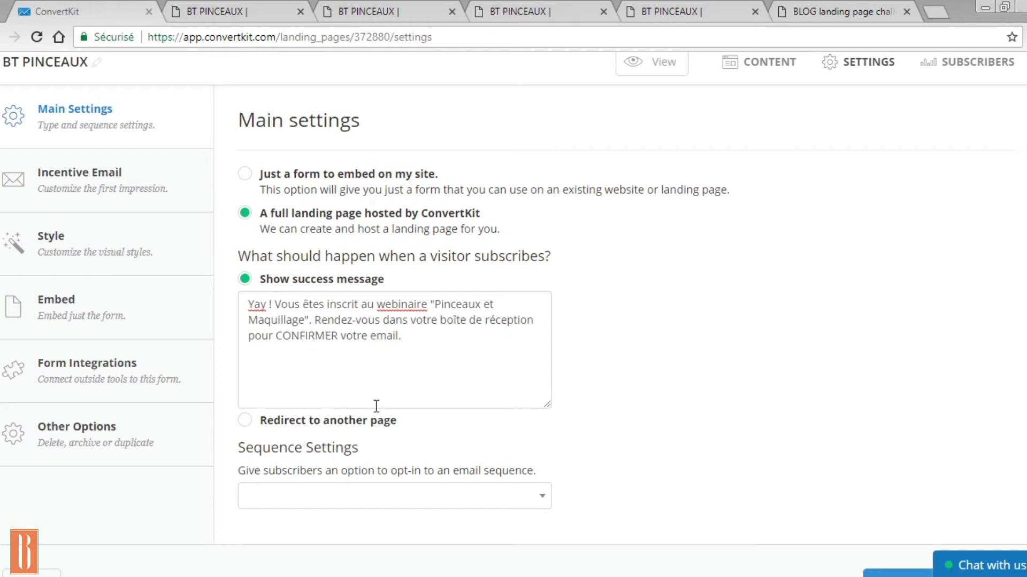
scroll(376, 406, "down", 3)
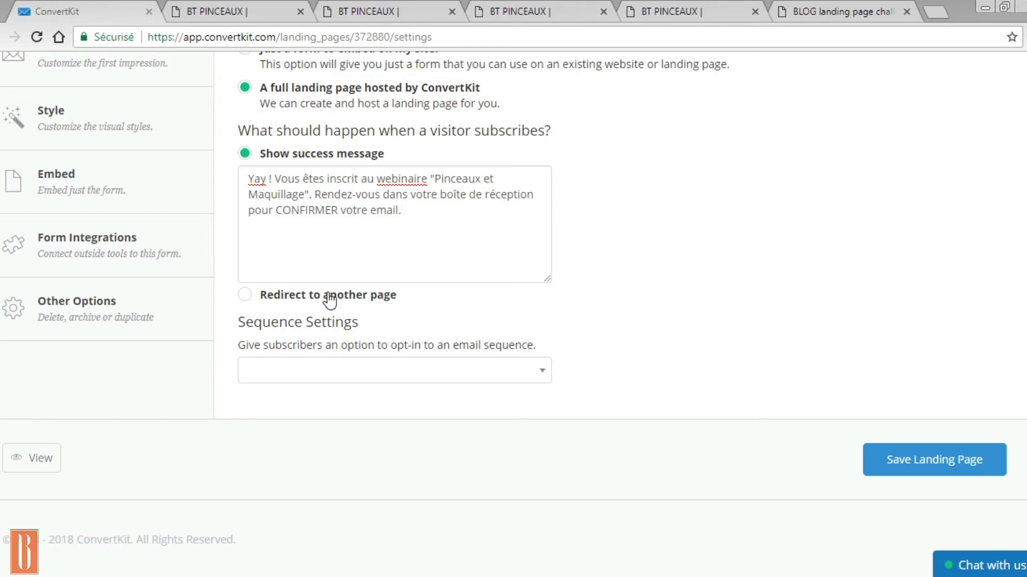
left_click(246, 296)
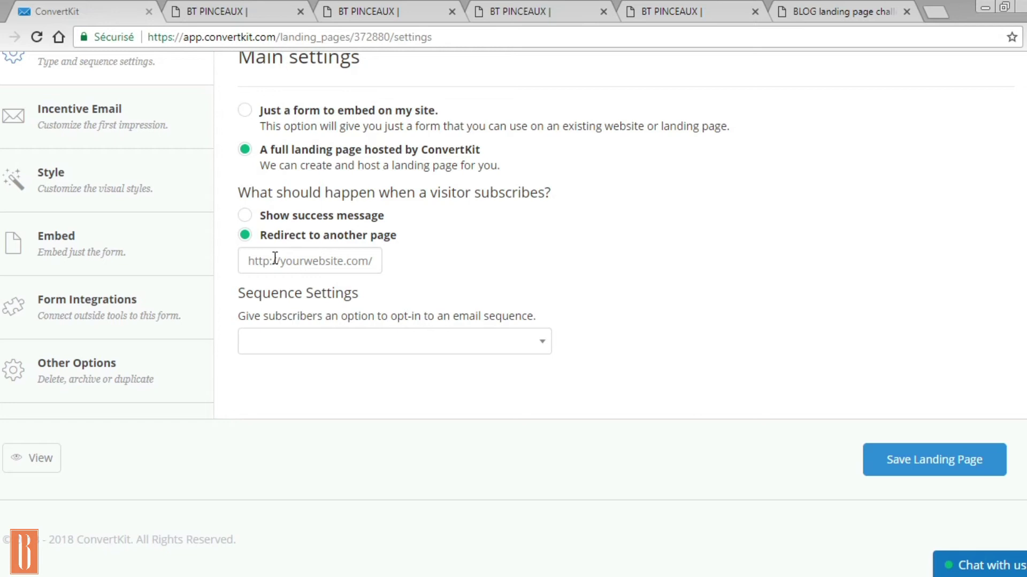
left_click(243, 215)
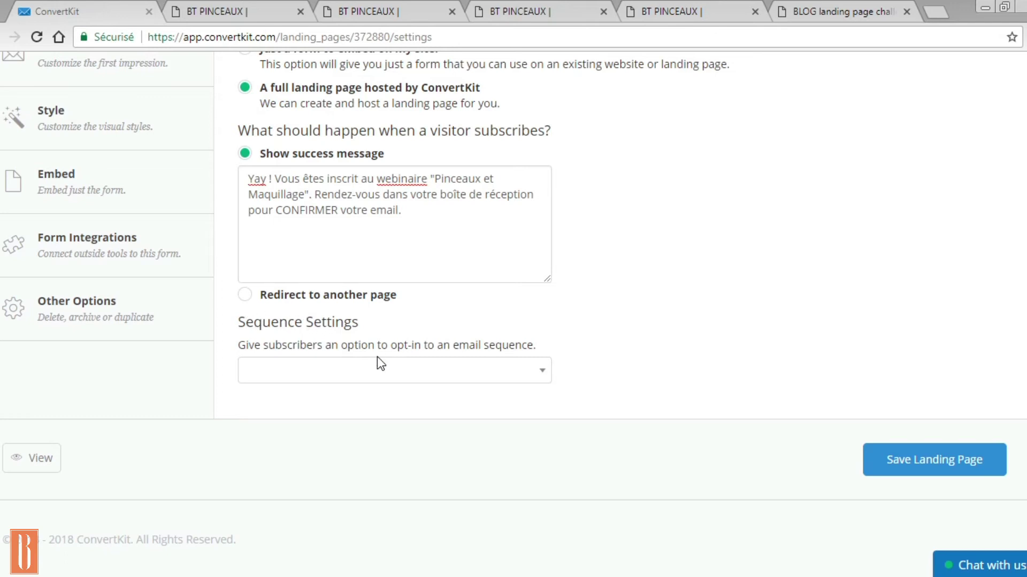
scroll(377, 357, "up", 2)
scroll(377, 357, "down", 2)
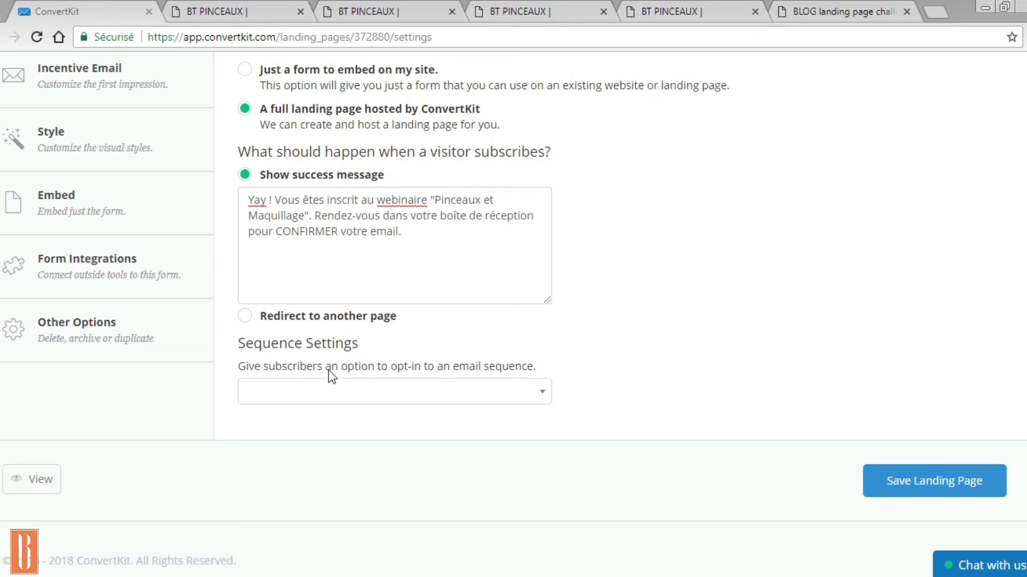
Save the landing page's main settings and open its incentive email settings.
scroll(417, 348, "up", 3)
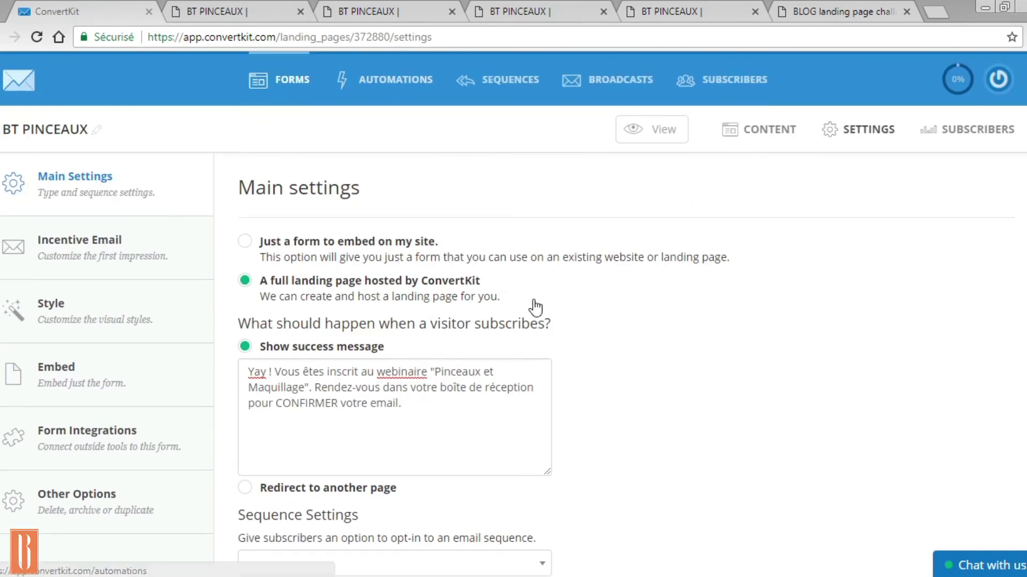
scroll(637, 422, "down", 3)
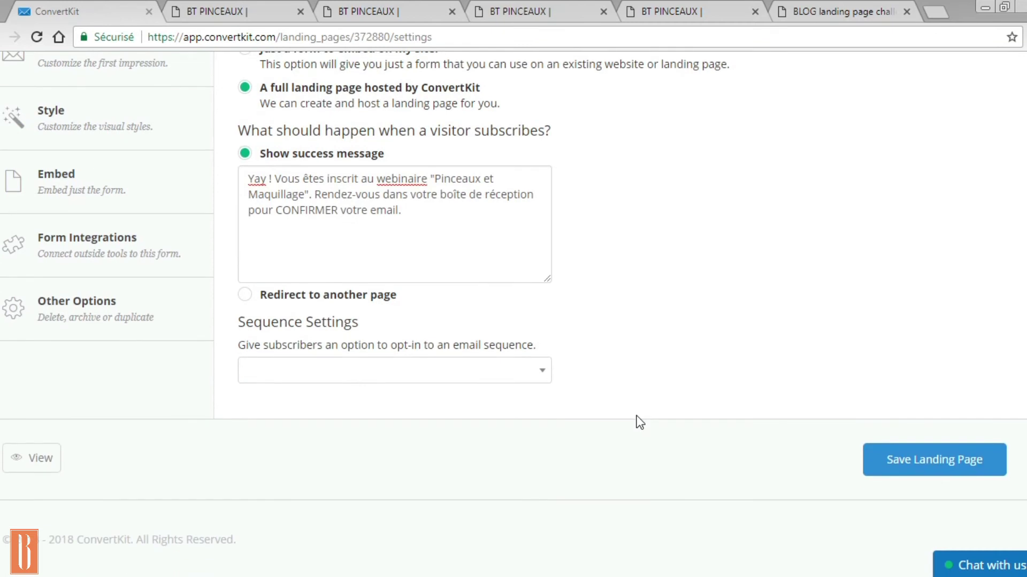
left_click(944, 467)
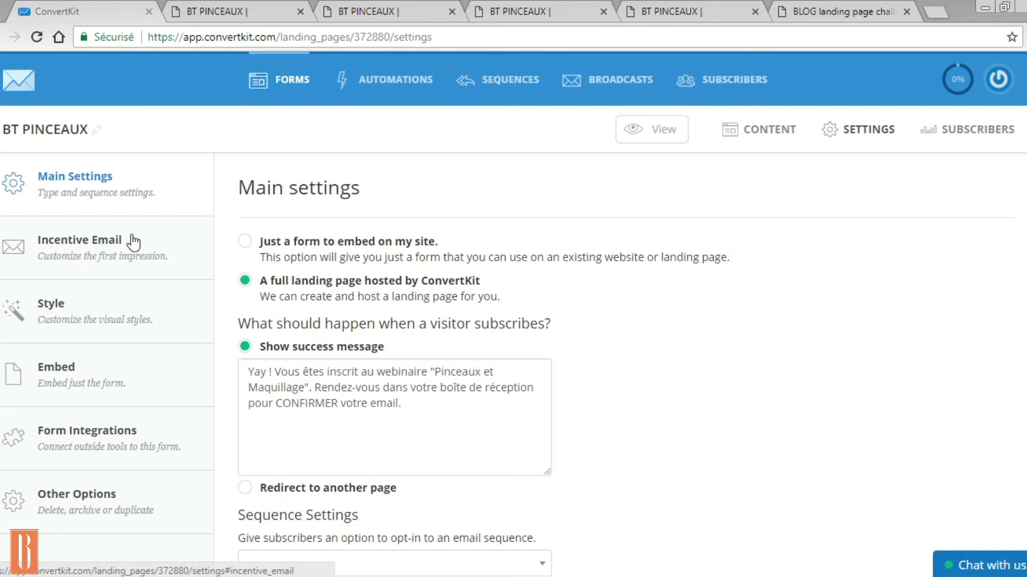
left_click(89, 249)
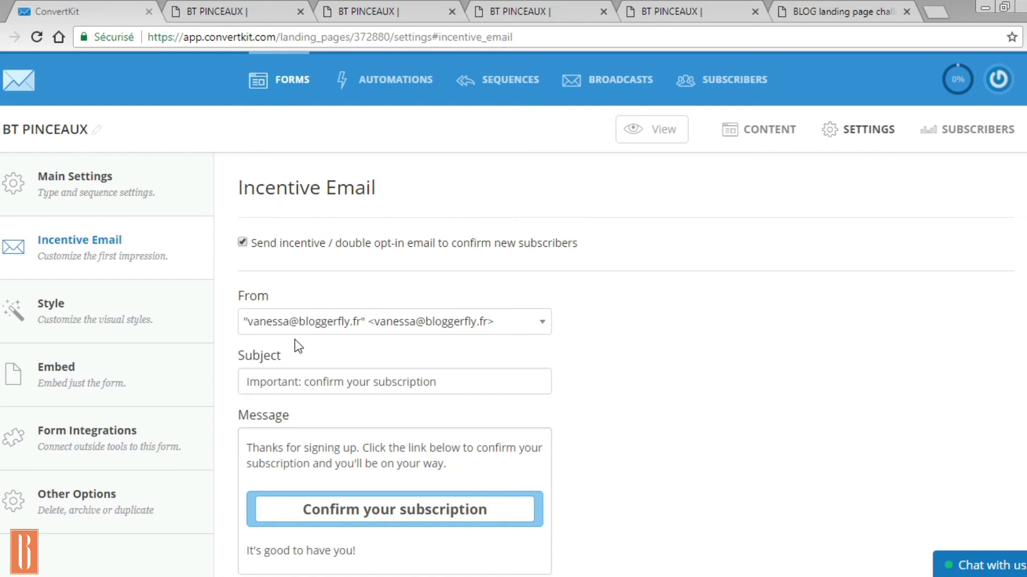
Set the incentive email's subject to "Important : CONFIRMEZ votre email".
scroll(295, 343, "down", 4)
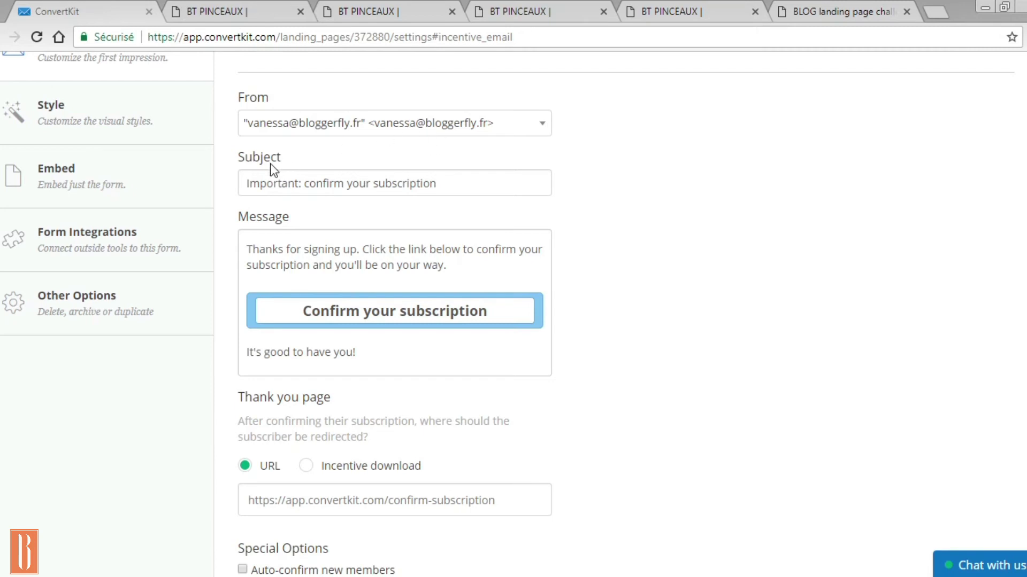
left_click(468, 185)
key("BackSpace")
key("BackSpace")
key("BackSpace")
key("BackSpace")
key("BackSpace")
key("BackSpace")
key("BackSpace")
key("BackSpace")
key("BackSpace")
key("BackSpace")
key("BackSpace")
key("BackSpace")
key("BackSpace")
key("BackSpace")
key("BackSpace")
key("BackSpace")
key("BackSpace")
key("BackSpace")
key("BackSpace")
key("BackSpace")
key("BackSpace")
key("BackSpace")
key("BackSpace")
key("BackSpace")
key("BackSpace")
key("BackSpace")
key("BackSpace")
type(":")
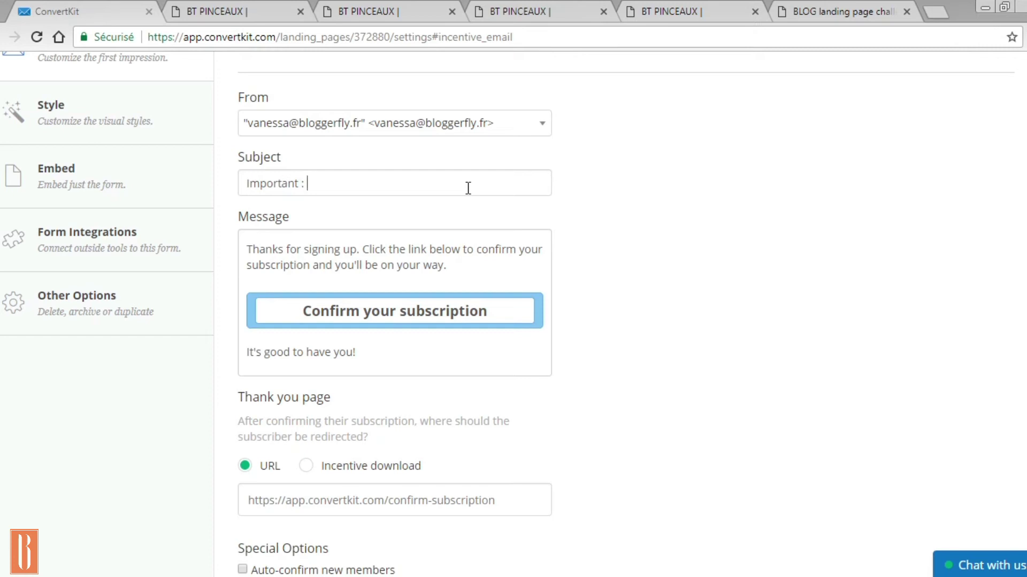
type(" CONFIRMEZ votre email")
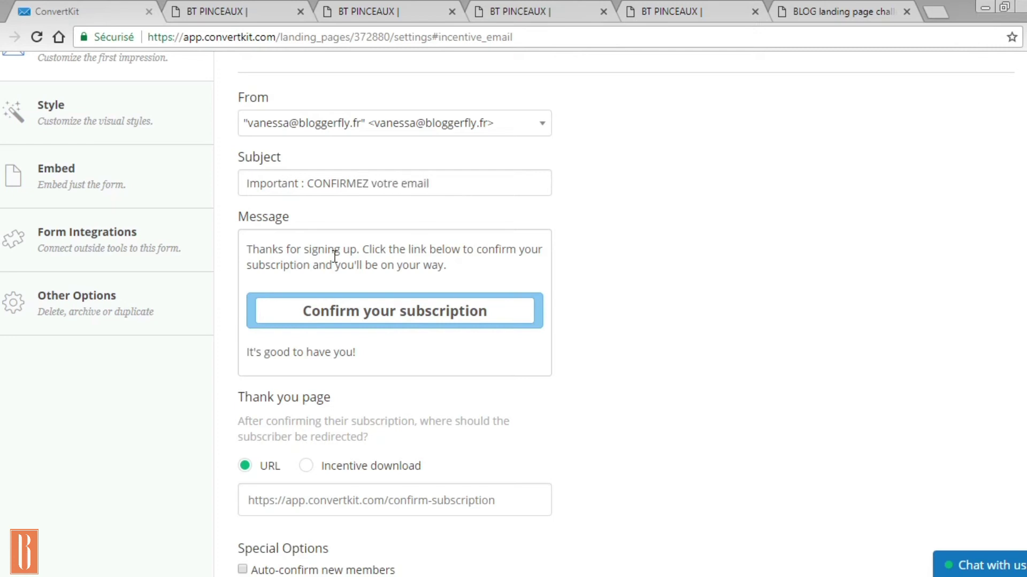
Replace the incentive email's opening paragraph with: Merci pour votre inscription. Cliquez sur le bouton ci-dessous pour confirmer votre email.
triple_click(316, 257)
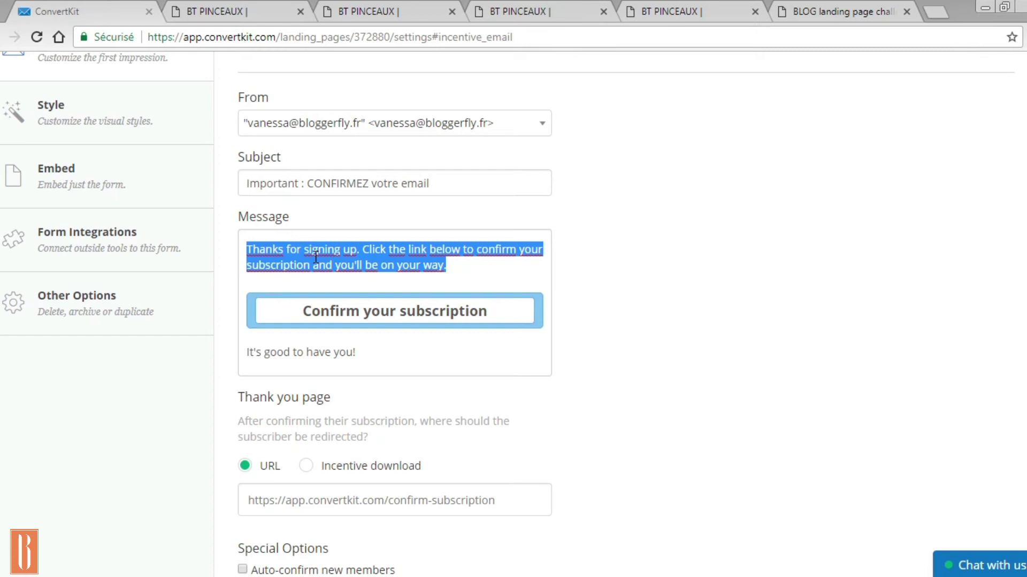
key("BackSpace")
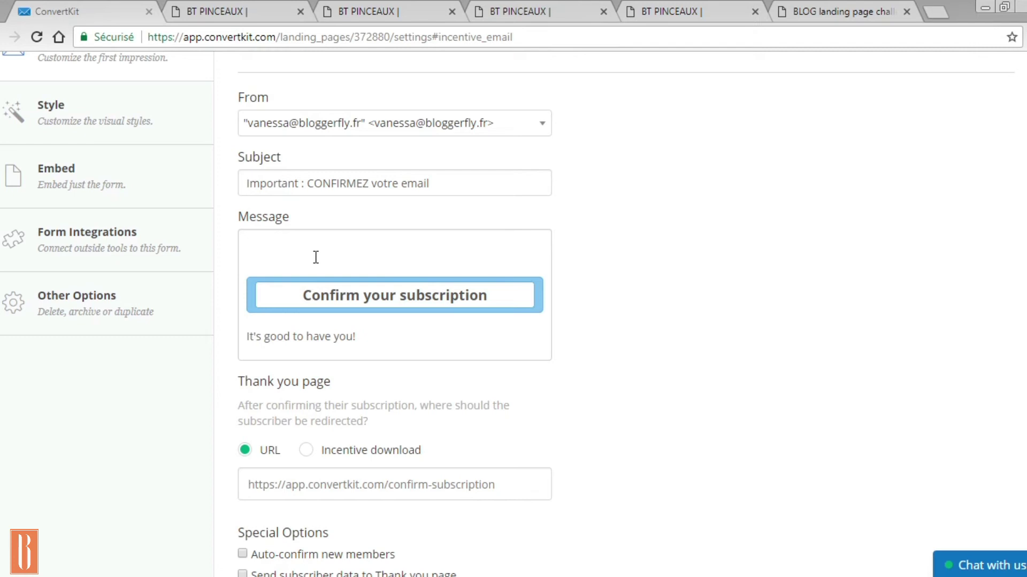
type("Merci pour votre inscj")
key("BackSpace")
type("ription. Cliquez ")
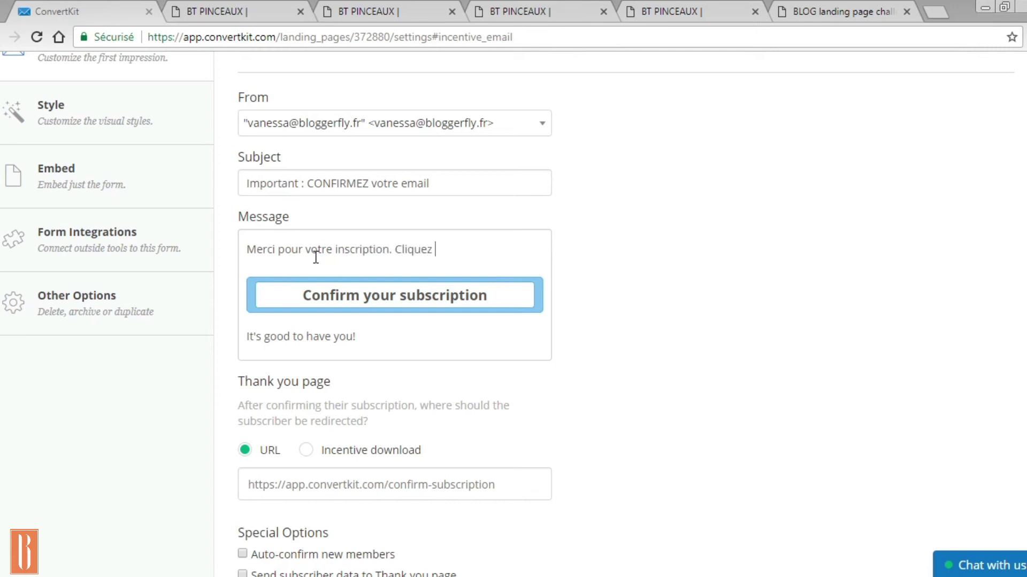
type("sur le bouton ci-dessous ")
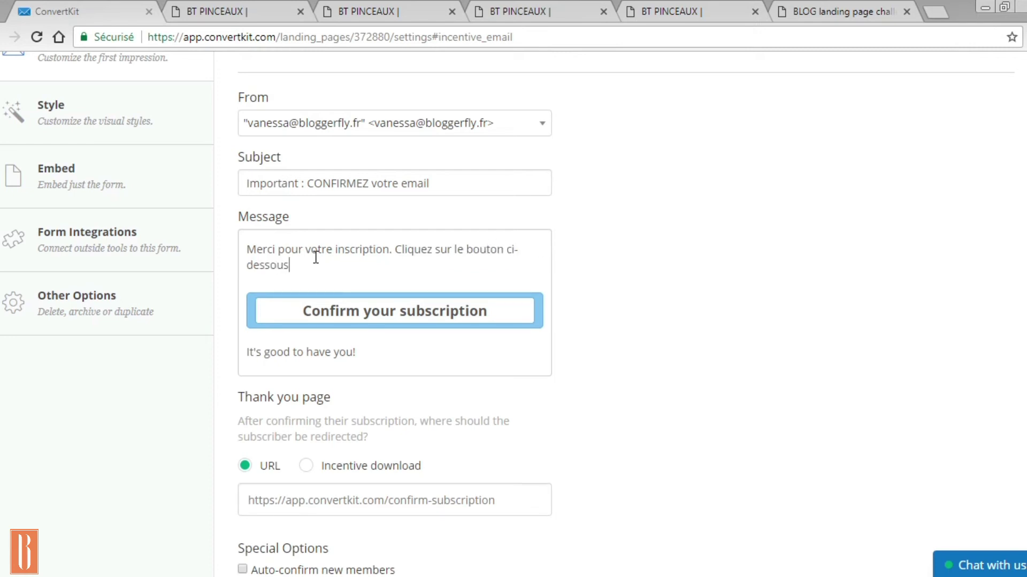
type("pour confr")
key("BackSpace")
type("irmer votre email ")
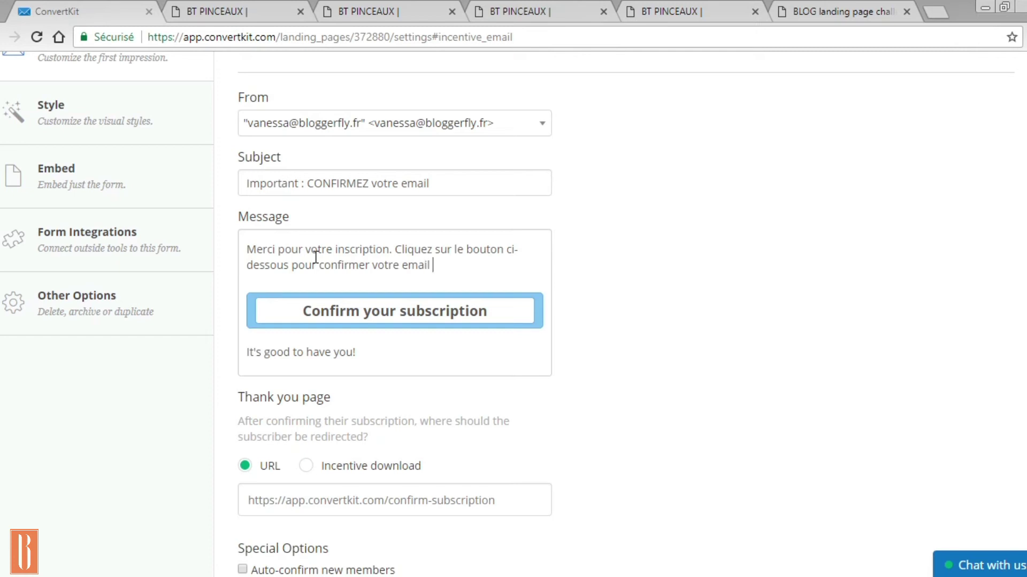
type("etvous")
key("BackSpace")
key("BackSpace")
key("BackSpace")
key("BackSpace")
key("BackSpace")
key("BackSpace")
key("BackSpace")
key("BackSpace")
type(".")
Relabel the email's confirmation button "CONFIRMER MON EMAIL" and replace the closing line with "A très vite !", followed by the signature "Zorro xx".
triple_click(355, 313)
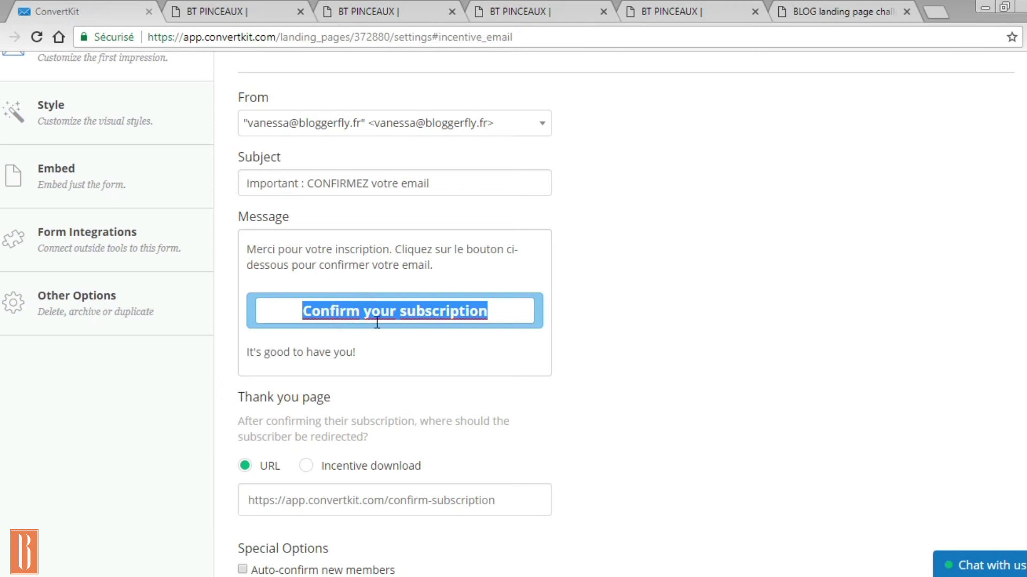
type("CONFIRMER MON EMAIL")
triple_click(353, 354)
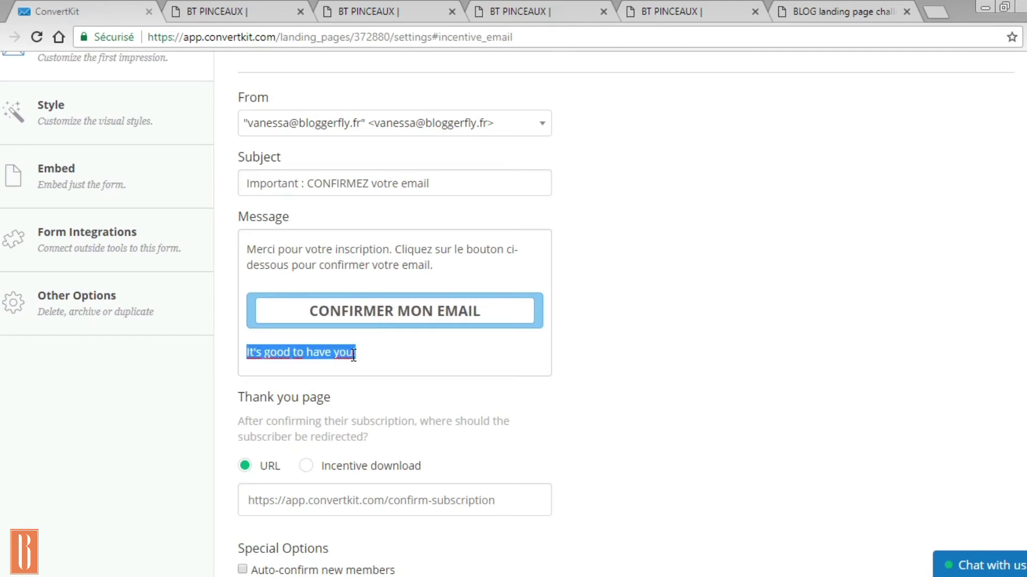
type("A tr-s v=")
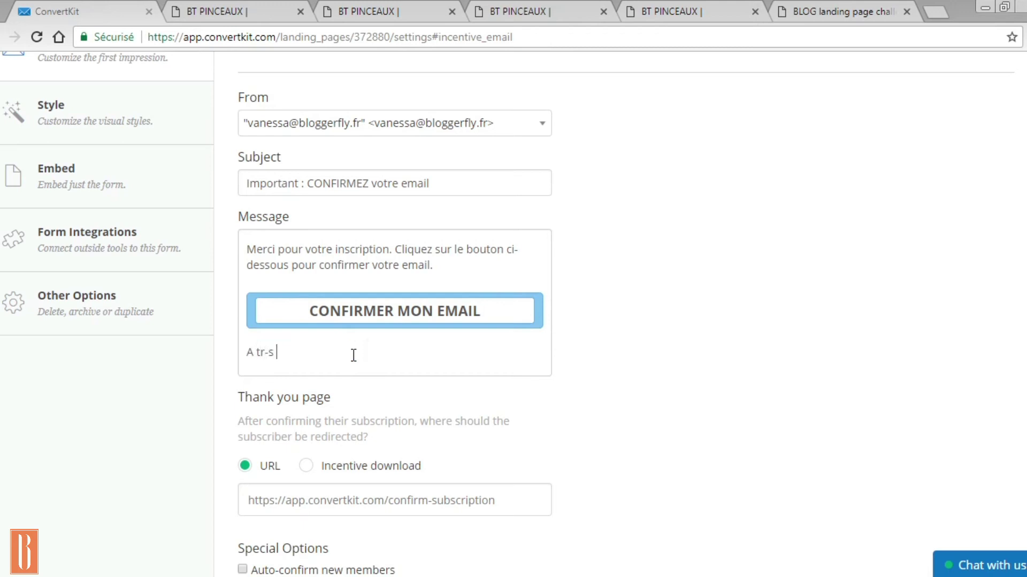
key("BackSpace")
key("BackSpace")
key("BackSpace")
key("BackSpace")
type("ès vitre")
key("BackSpace")
key("BackSpace")
type("e !")
key("Return")
scroll(434, 350, "down", 2)
key("Return")
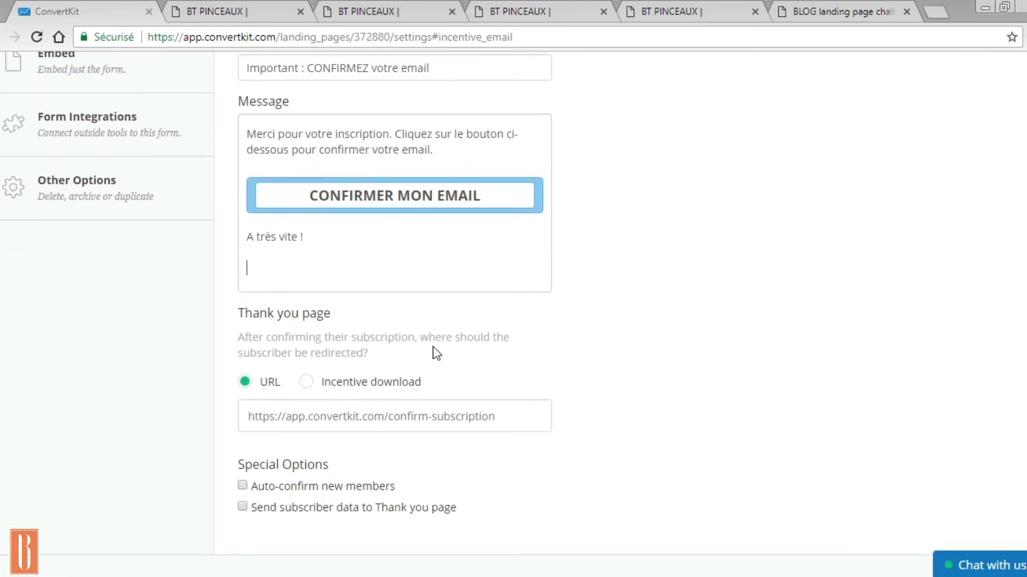
type("Zorro xx")
Switch the thank-you page destination to Incentive download and back to URL, and enable Auto-confirm new members.
scroll(407, 301, "down", 2)
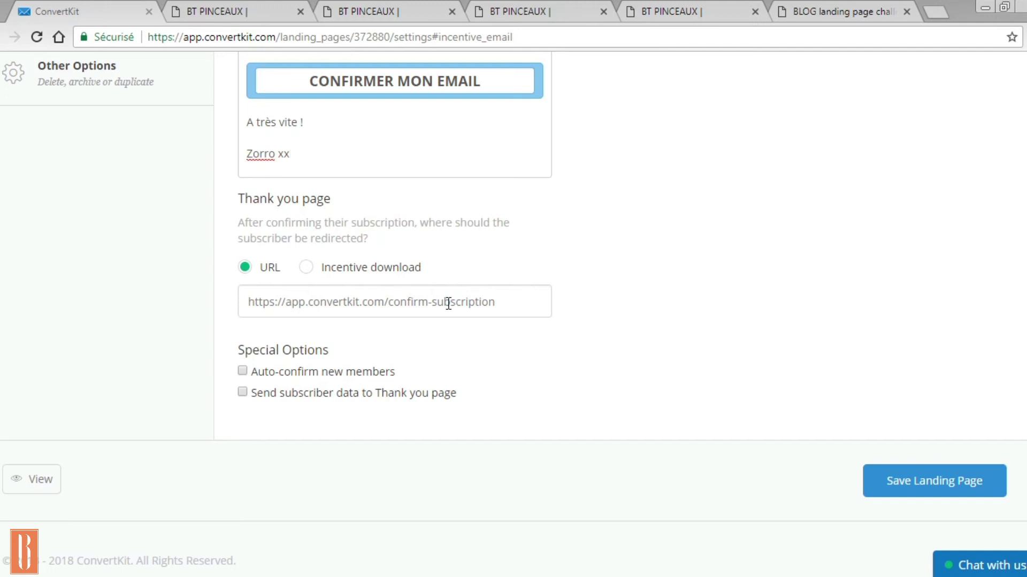
left_click(334, 271)
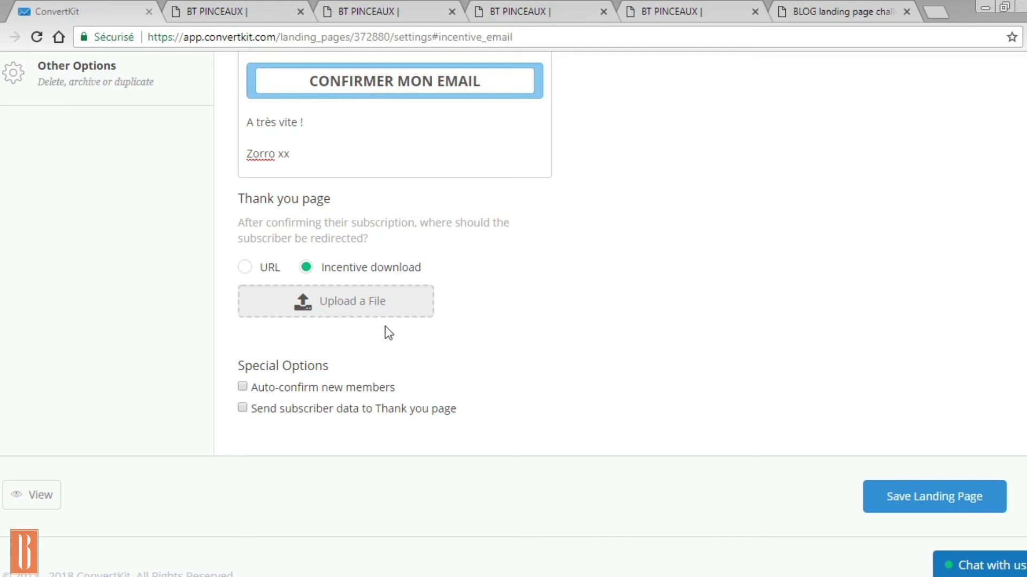
left_click(265, 268)
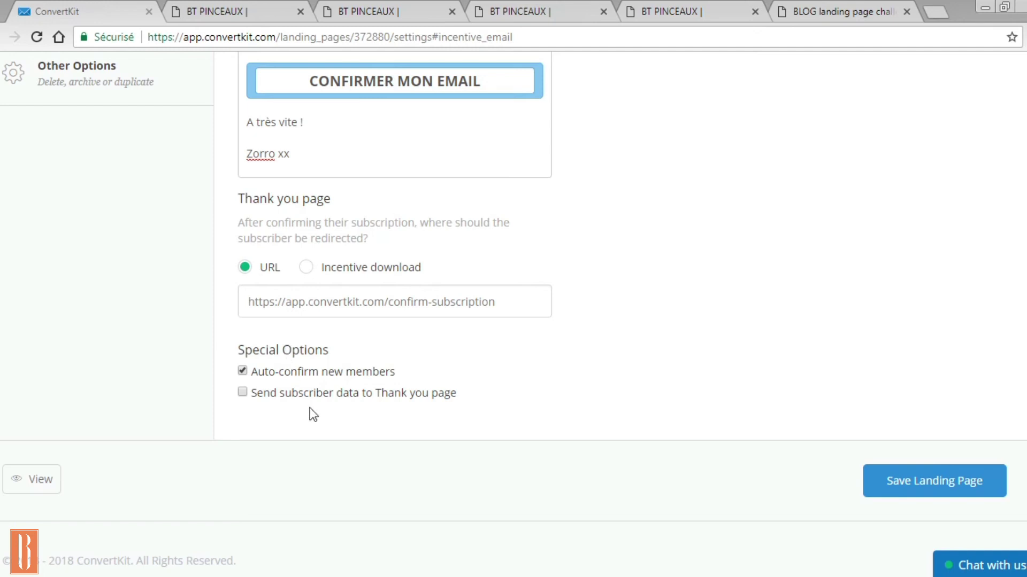
Review the incentive email's message, thank-you page and special options, and save the landing page.
scroll(647, 308, "up", 5)
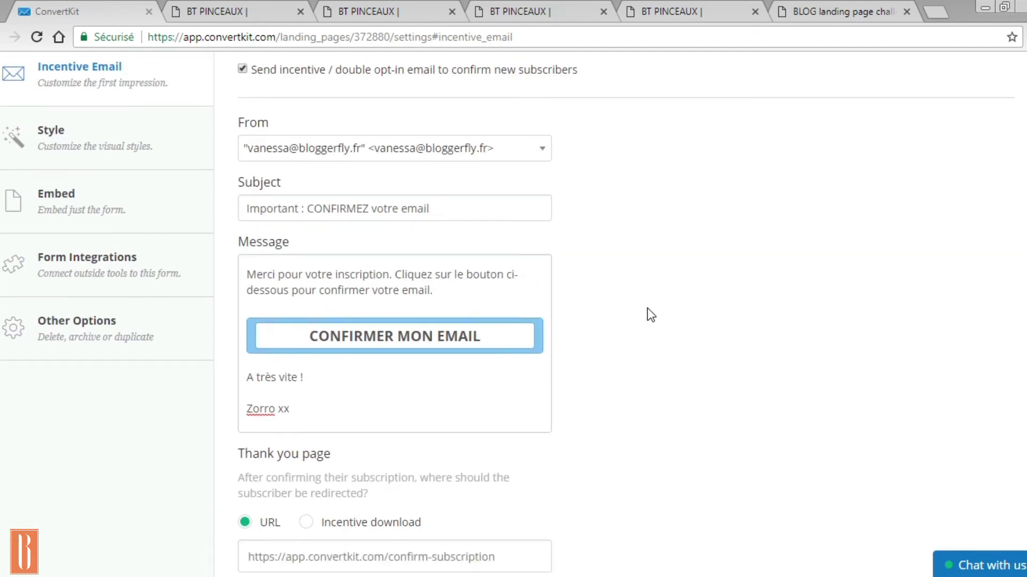
scroll(647, 308, "down", 6)
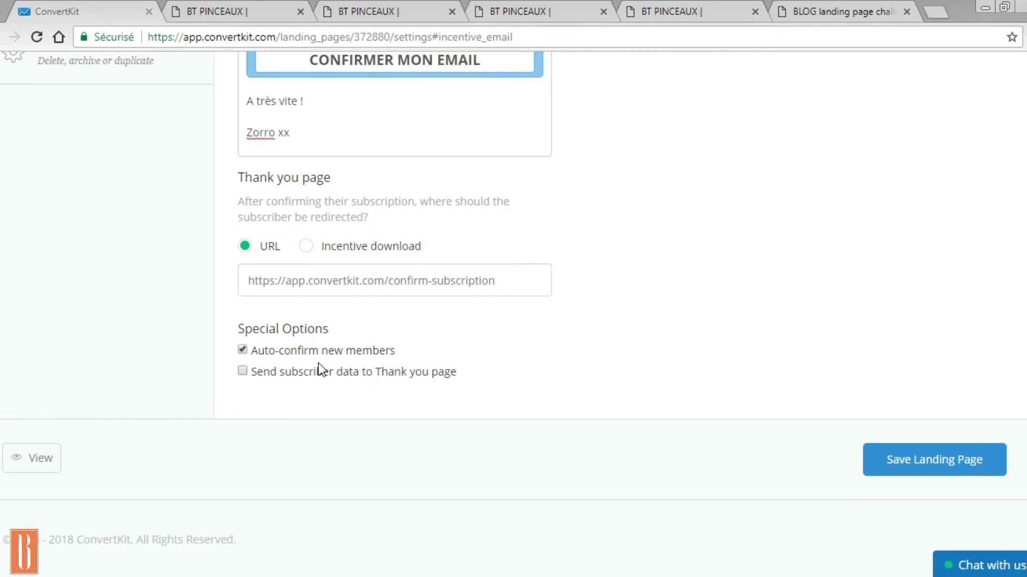
scroll(136, 246, "up", 5)
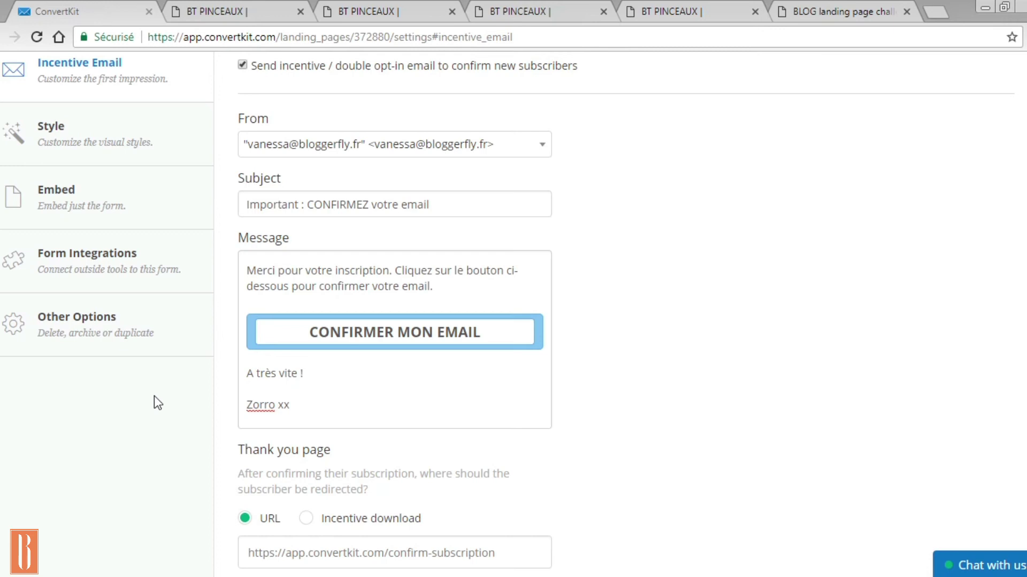
scroll(156, 402, "down", 1)
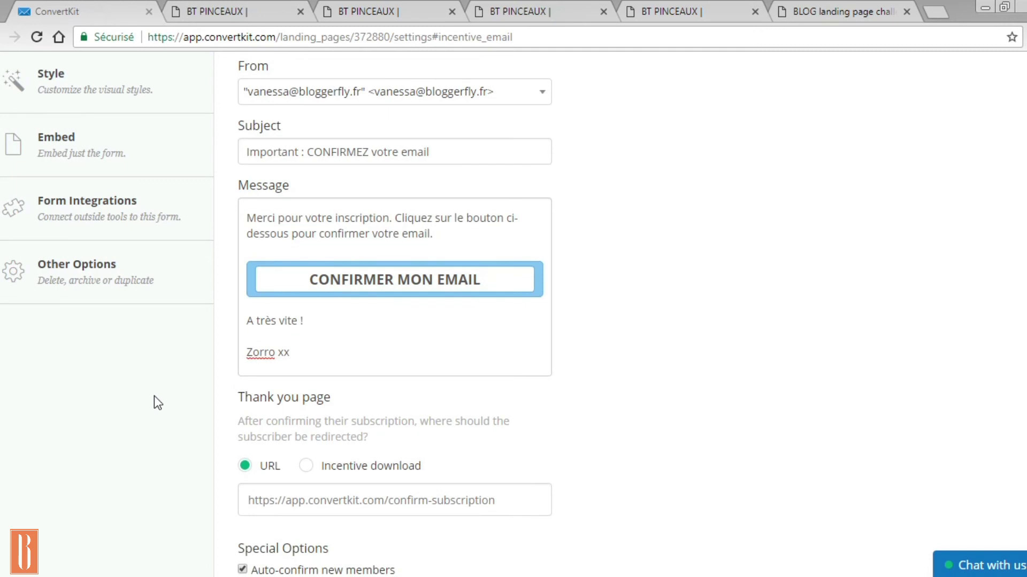
scroll(157, 402, "down", 2)
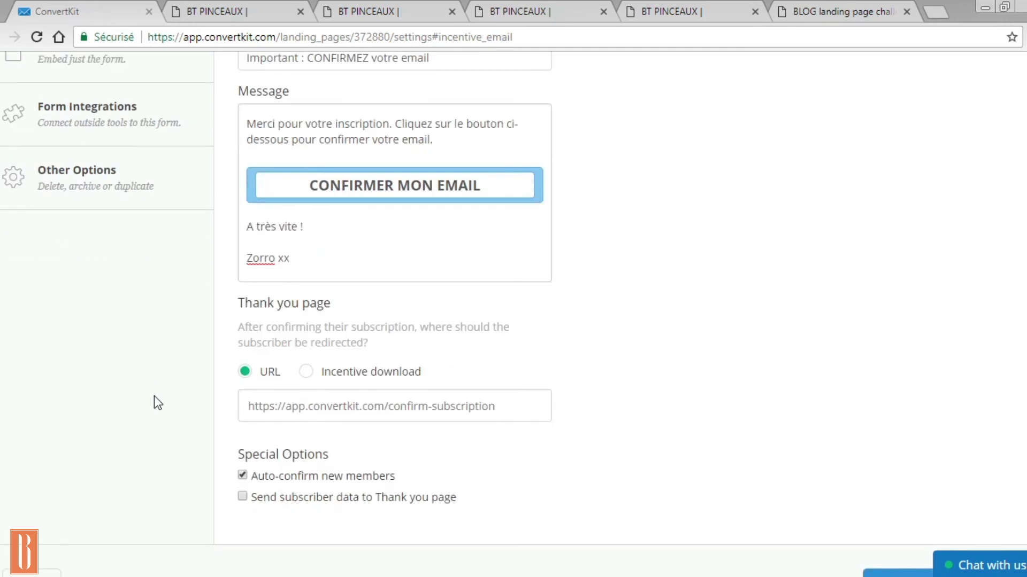
scroll(158, 402, "down", 3)
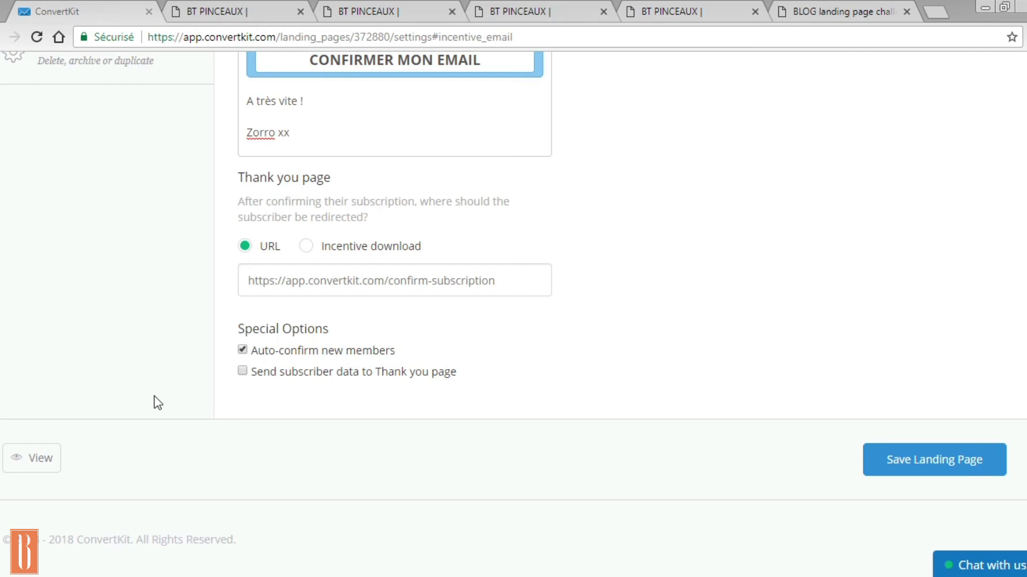
scroll(154, 398, "up", 1)
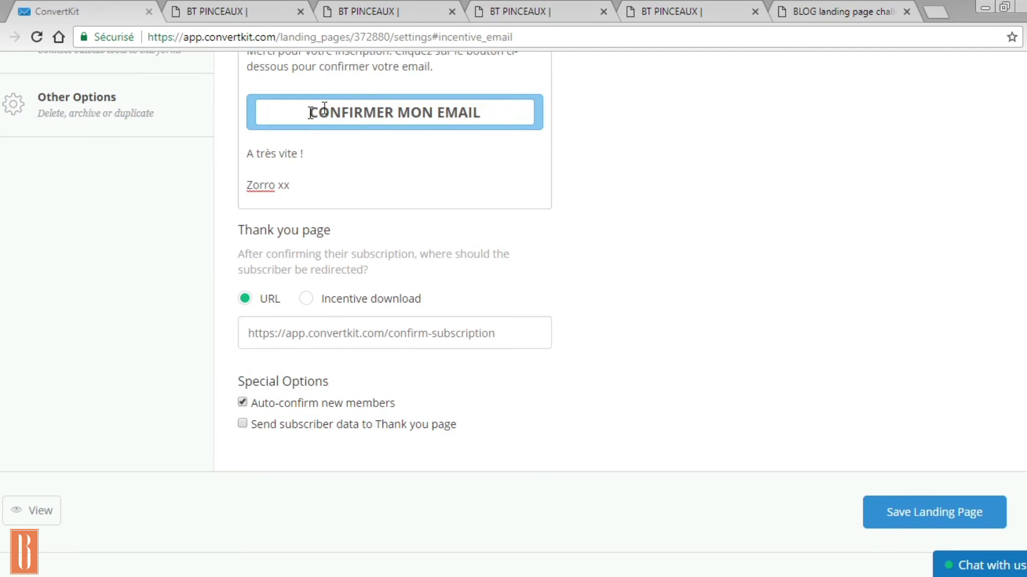
scroll(136, 409, "down", 1)
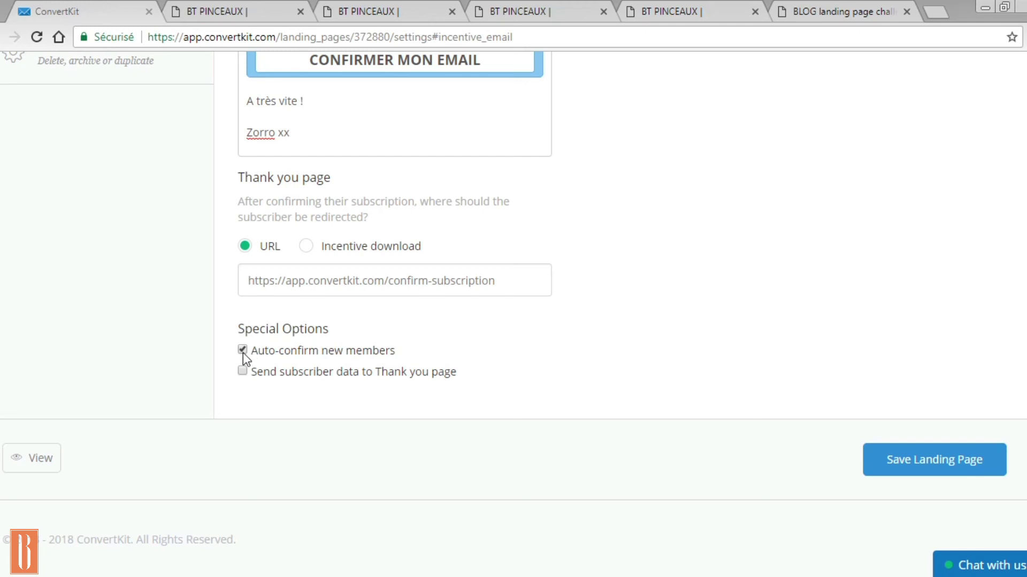
left_click(978, 463)
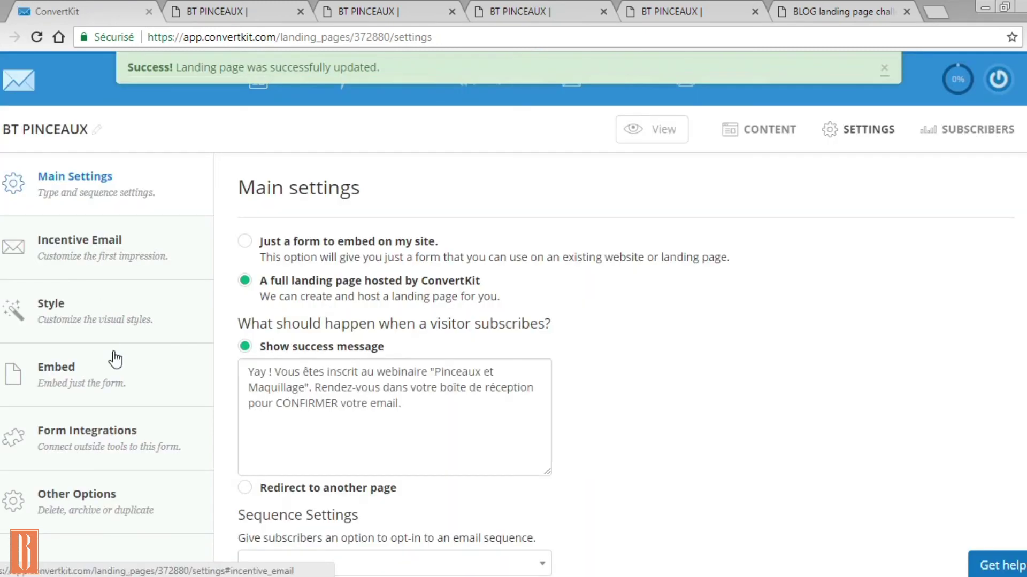
Open the landing page's style settings and examine the page templates, custom CSS and returning-visitor options.
left_click(62, 317)
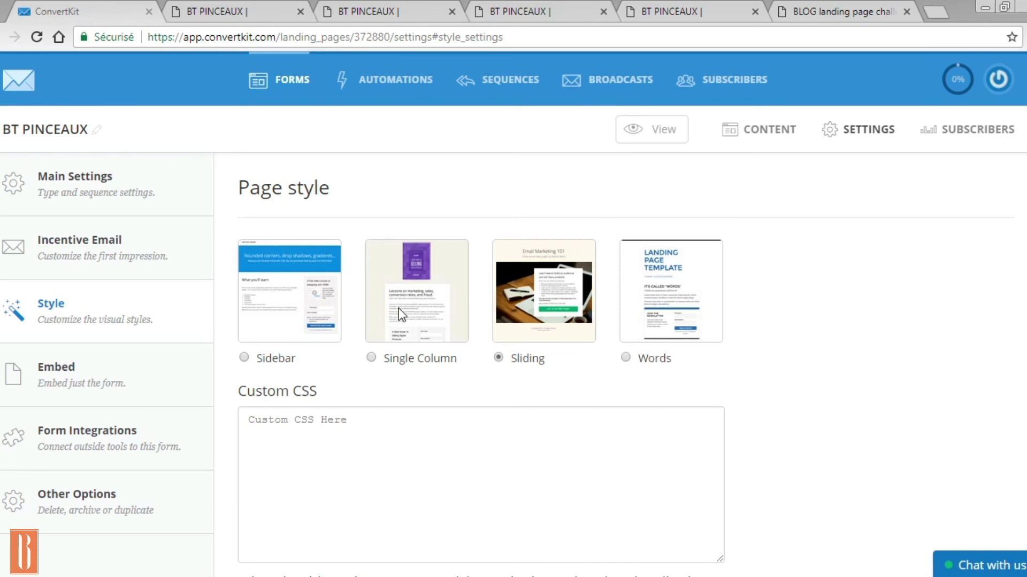
scroll(813, 301, "down", 3)
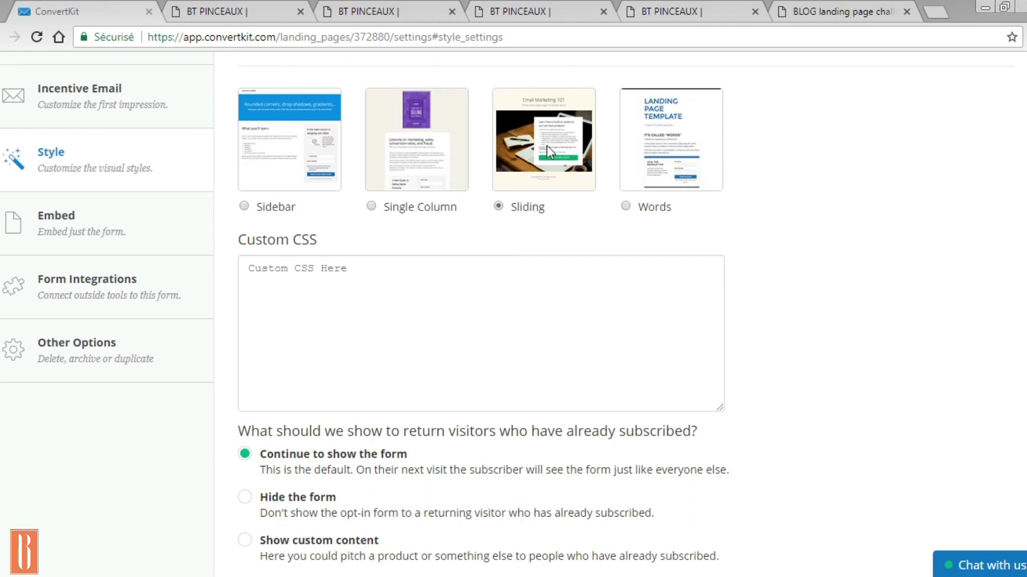
scroll(808, 199, "down", 1)
scroll(808, 200, "down", 3)
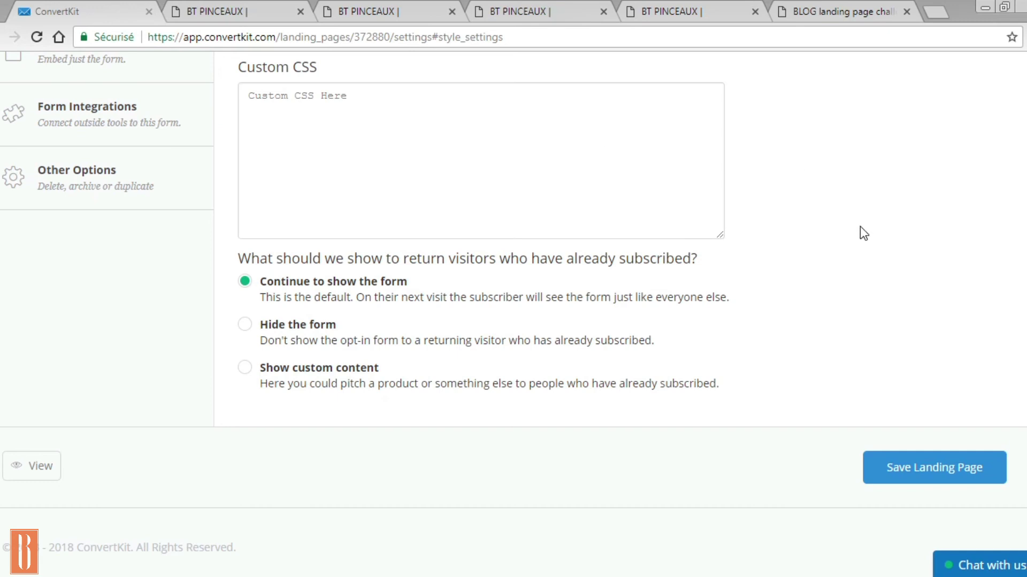
scroll(863, 233, "down", 1)
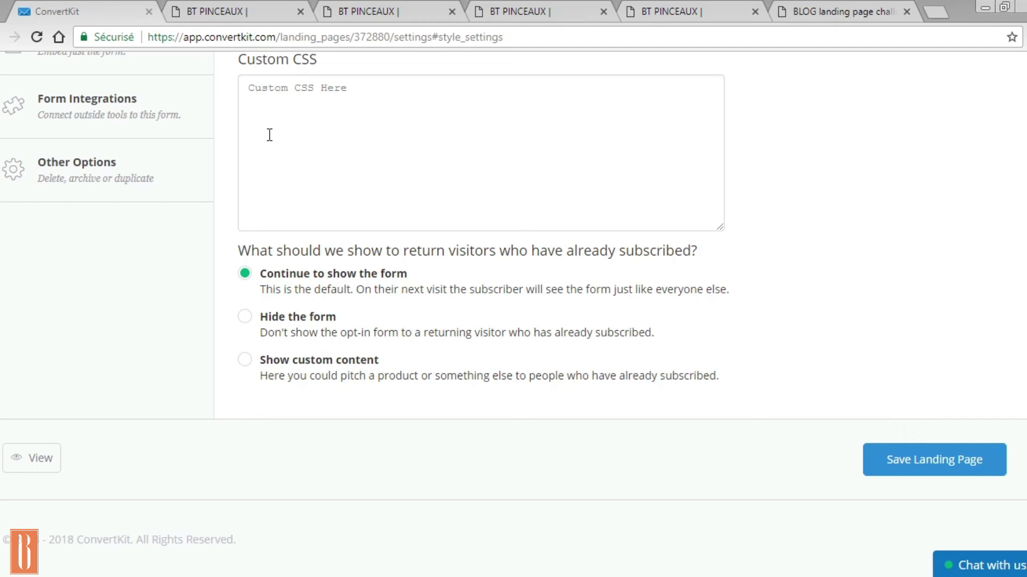
left_click(258, 15)
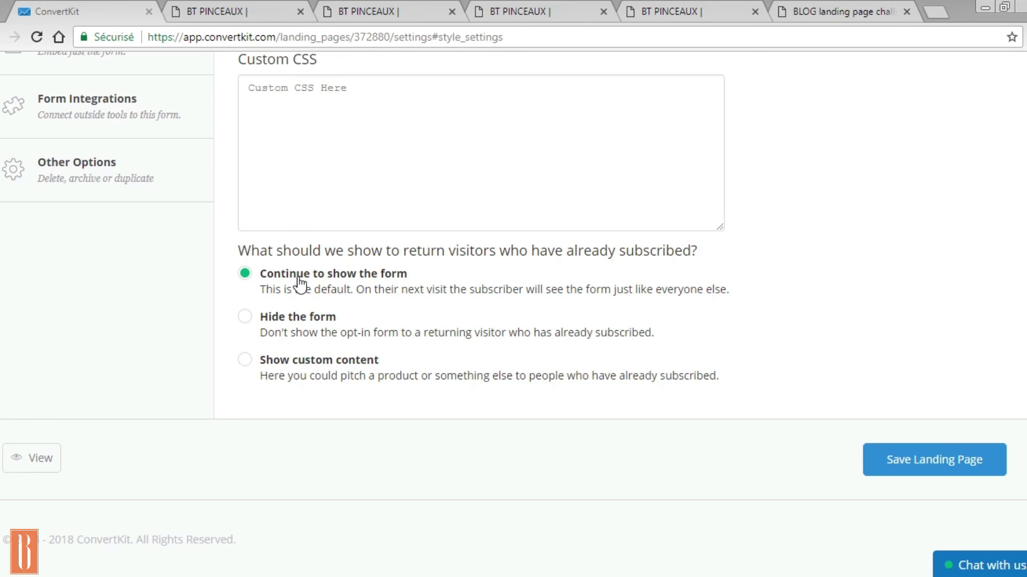
Switch the returning-visitor display to custom content and back to continuing to show the form, and save the landing page.
left_click(275, 378)
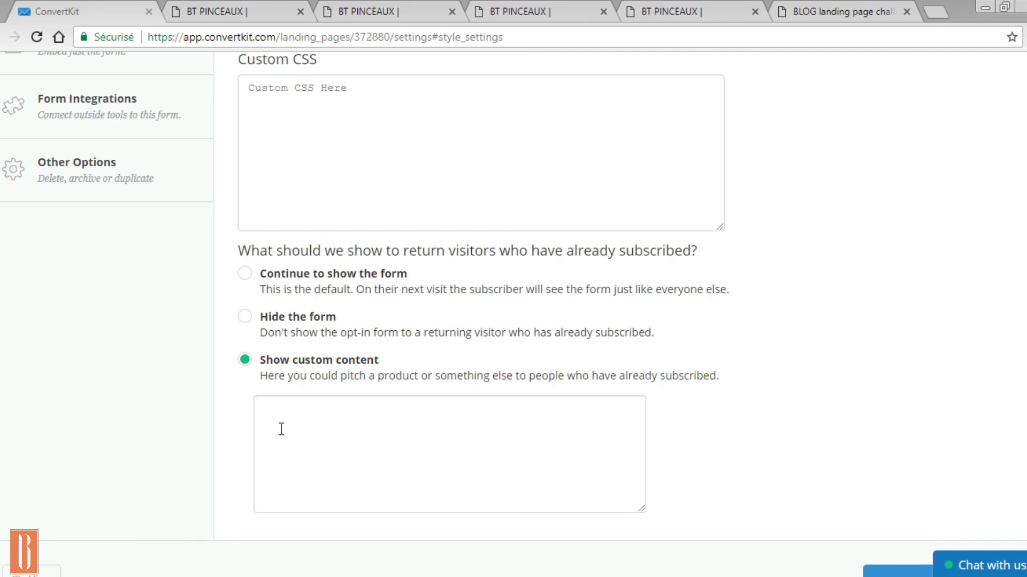
scroll(281, 428, "down", 2)
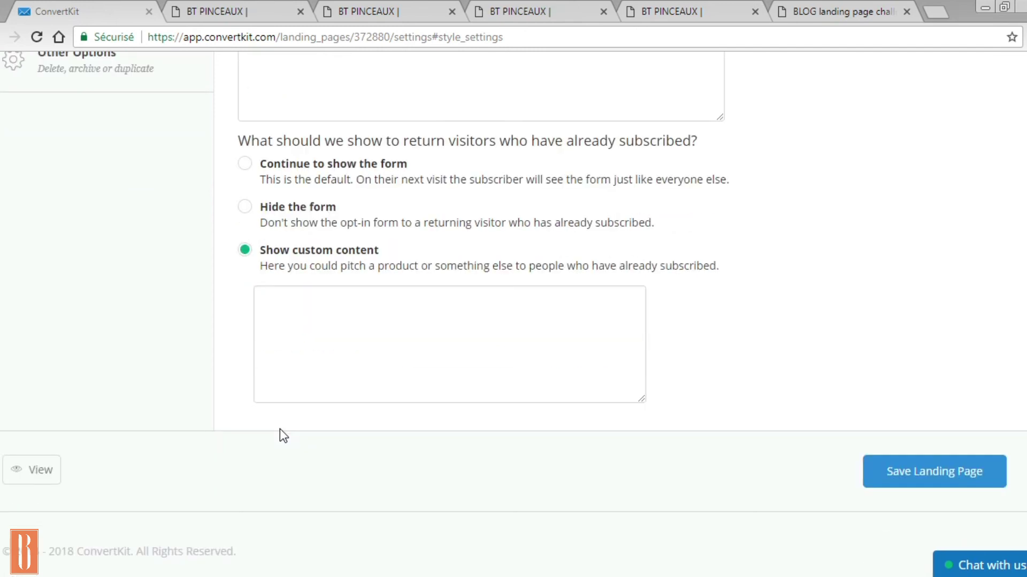
scroll(281, 431, "up", 2)
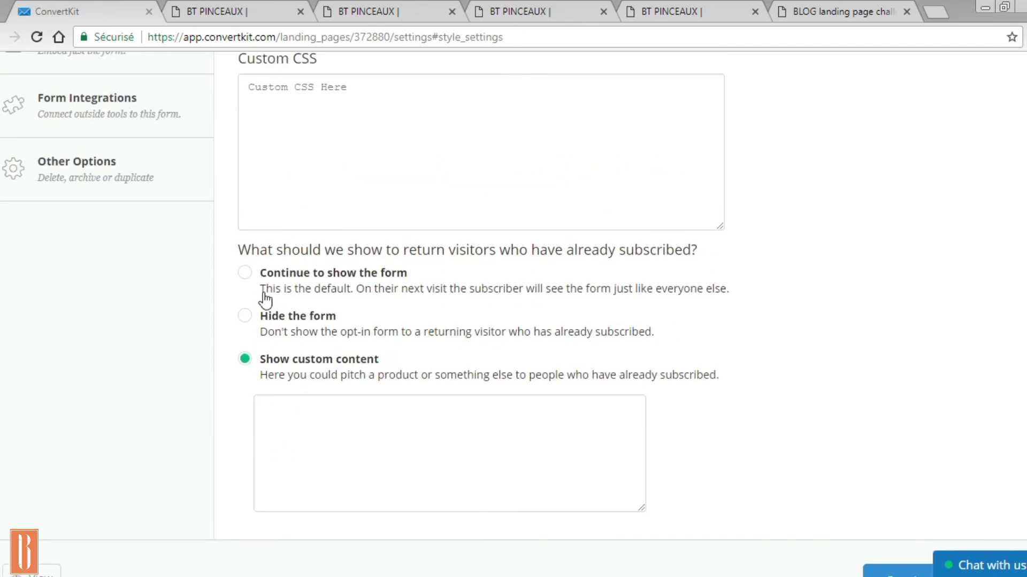
left_click(245, 274)
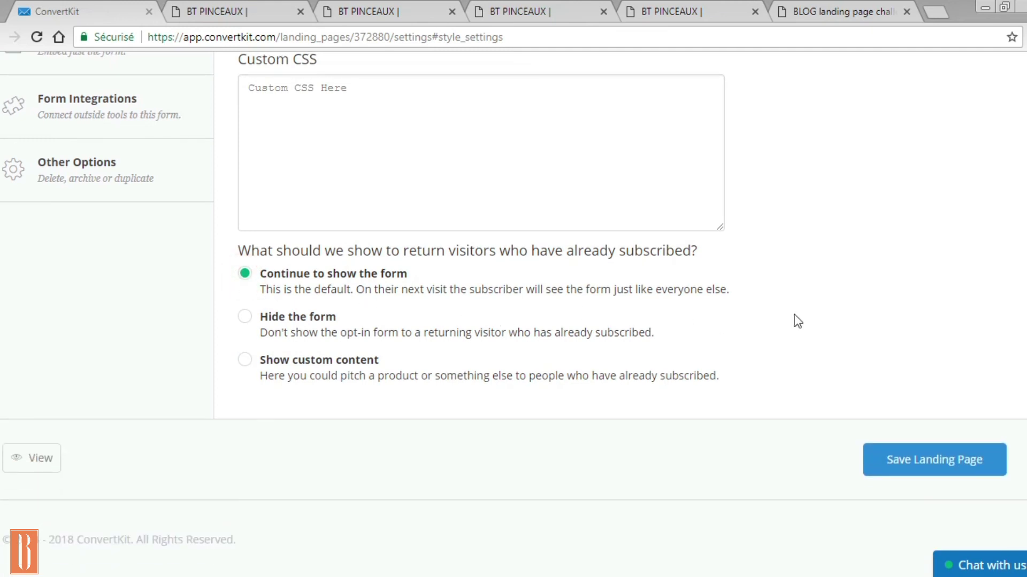
left_click(913, 463)
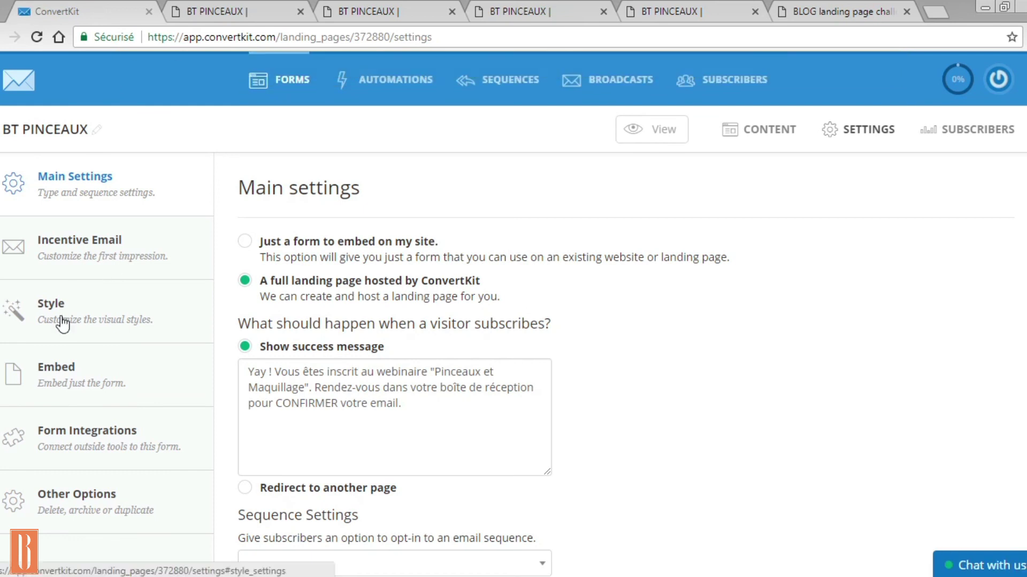
Open the embed settings and examine the JavaScript, WordPress and raw HTML options for the form.
left_click(69, 380)
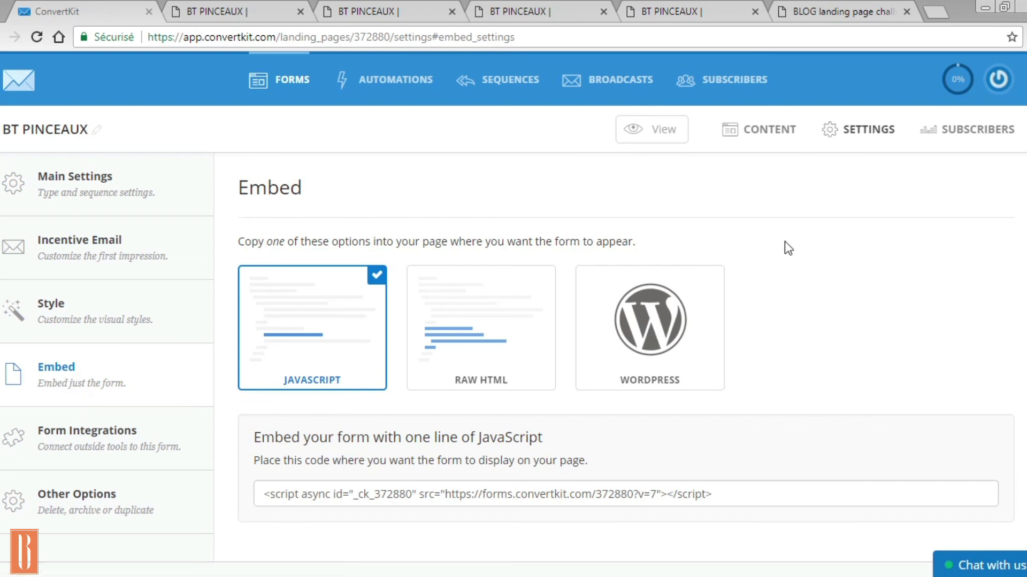
scroll(838, 351, "down", 1)
scroll(836, 348, "down", 1)
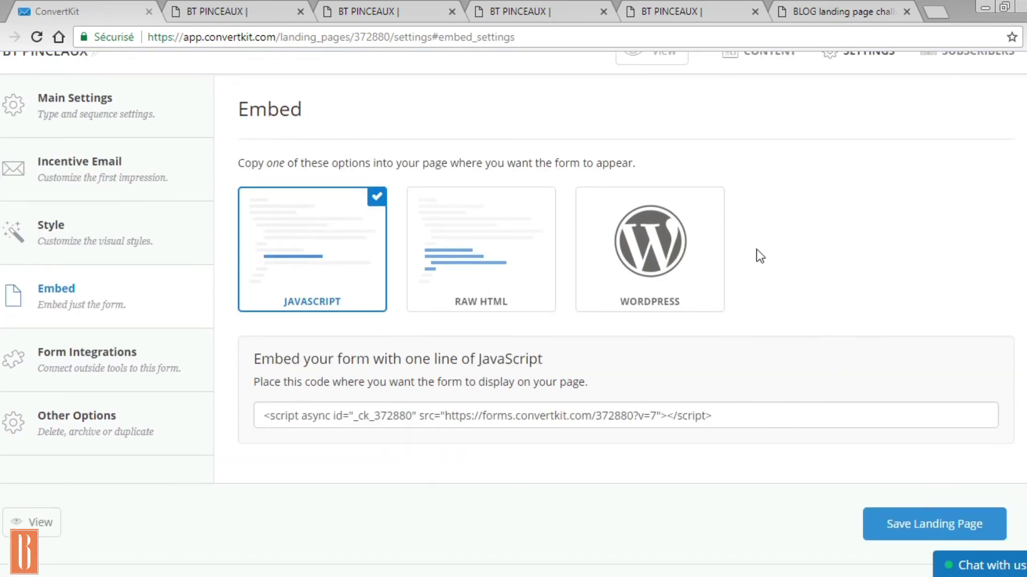
left_click(633, 261)
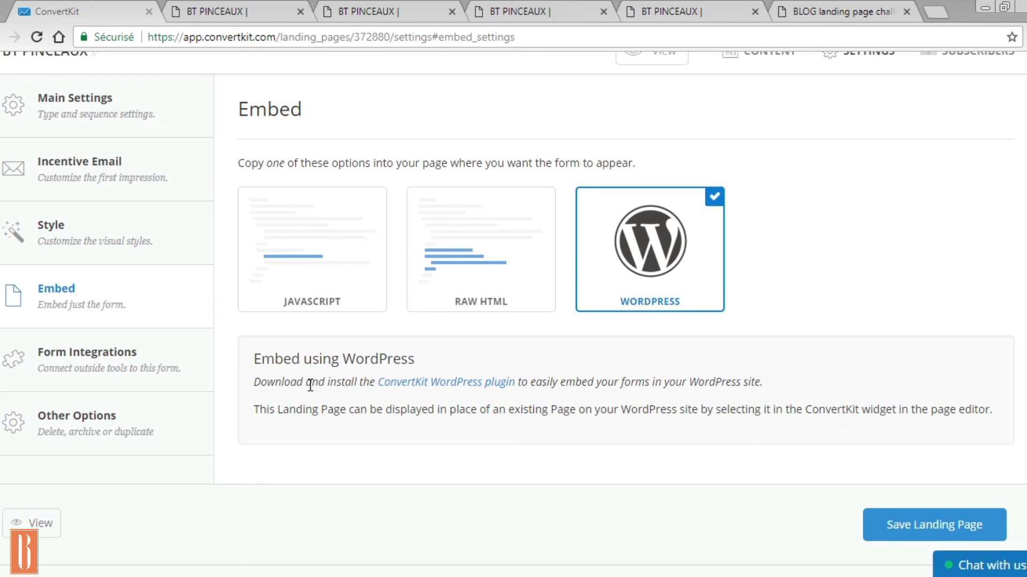
left_click(471, 288)
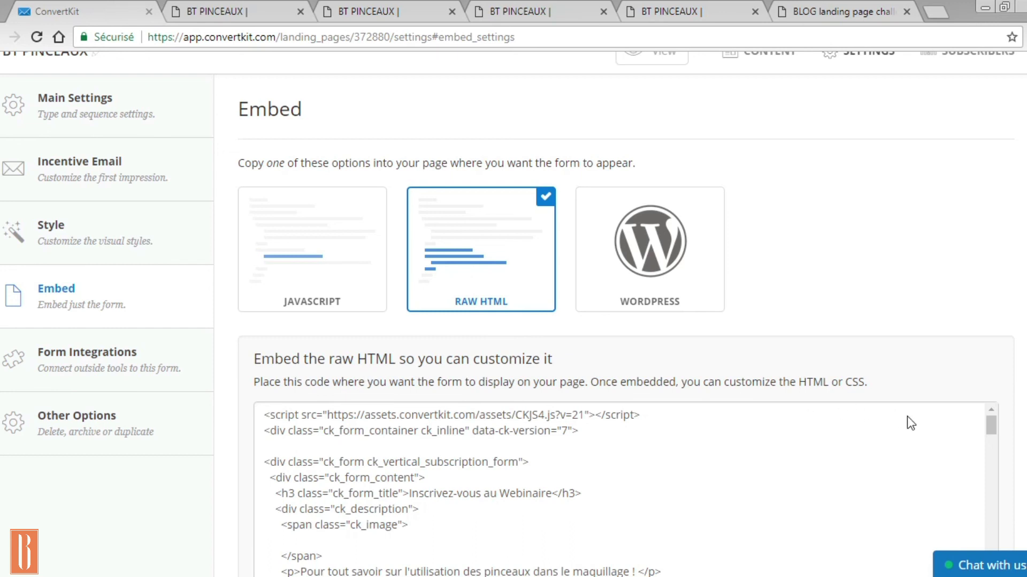
Read through the raw HTML embed code and switch the embed option back to JavaScript.
scroll(908, 420, "down", 5)
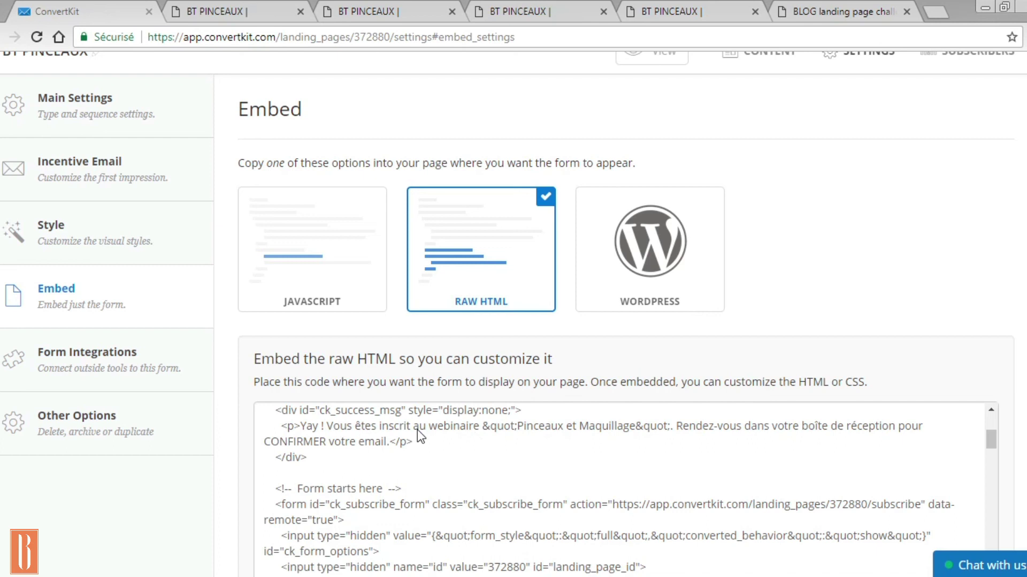
left_click(299, 249)
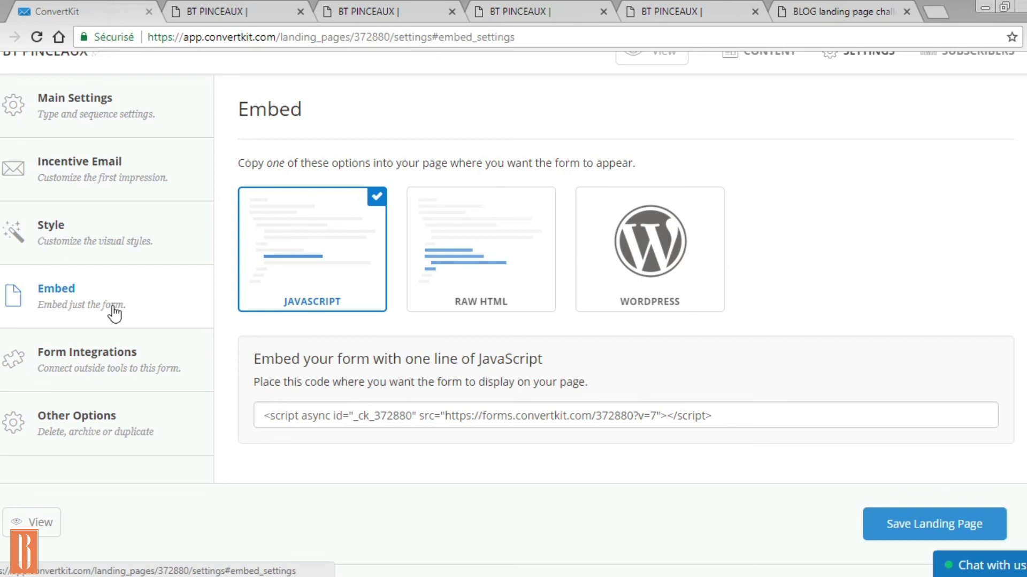
Open the landing page's form integrations and examine the Unbounce webhook settings.
left_click(90, 375)
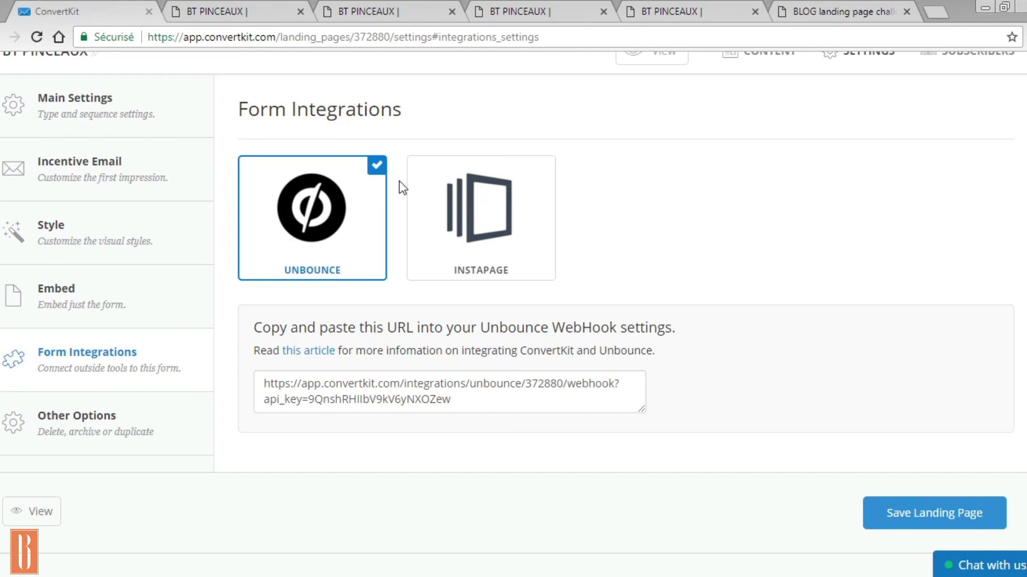
scroll(615, 242, "up", 2)
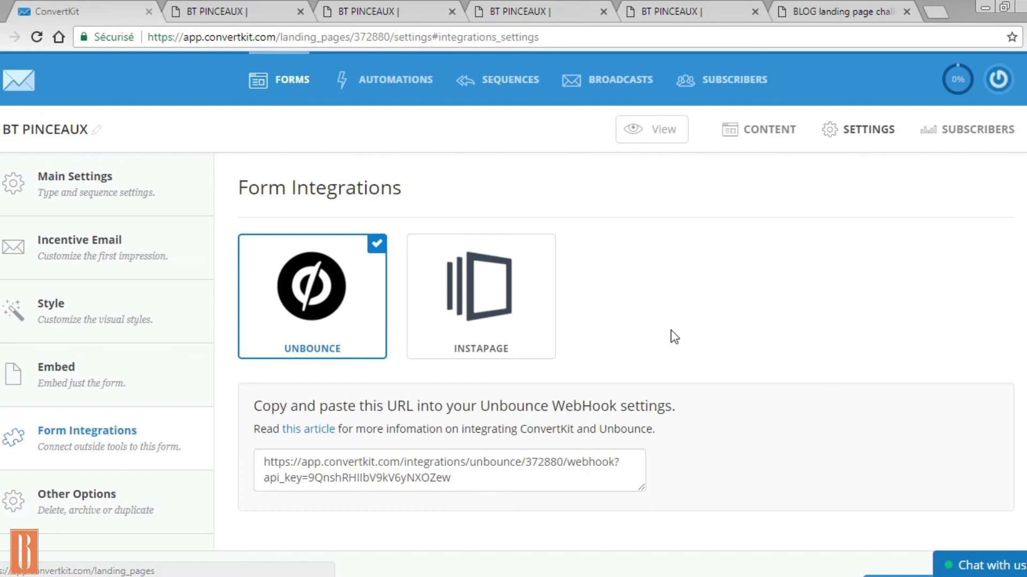
scroll(674, 337, "down", 3)
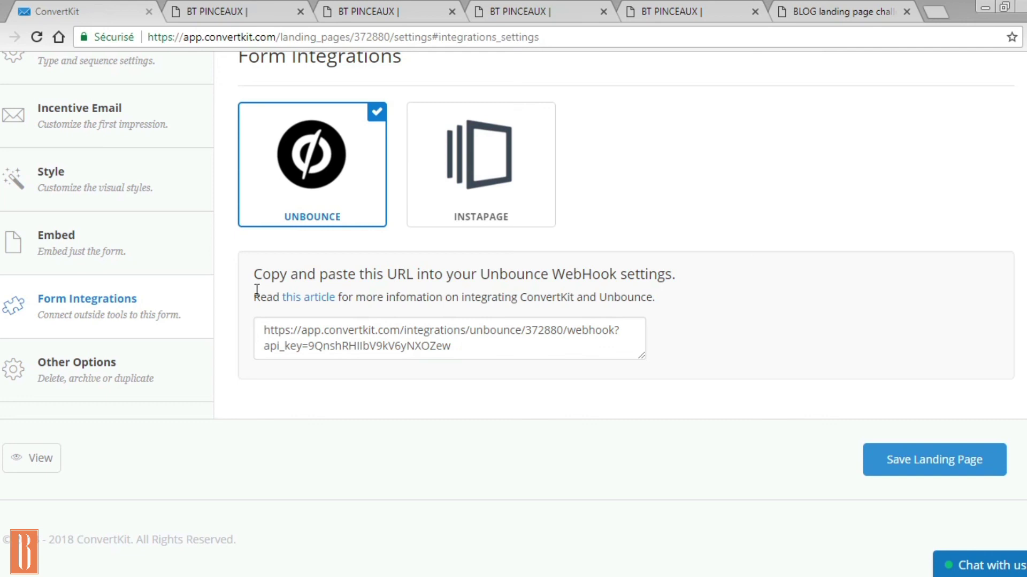
Examine the duplicate, archive and delete options for the landing page, and save the landing page.
left_click(79, 369)
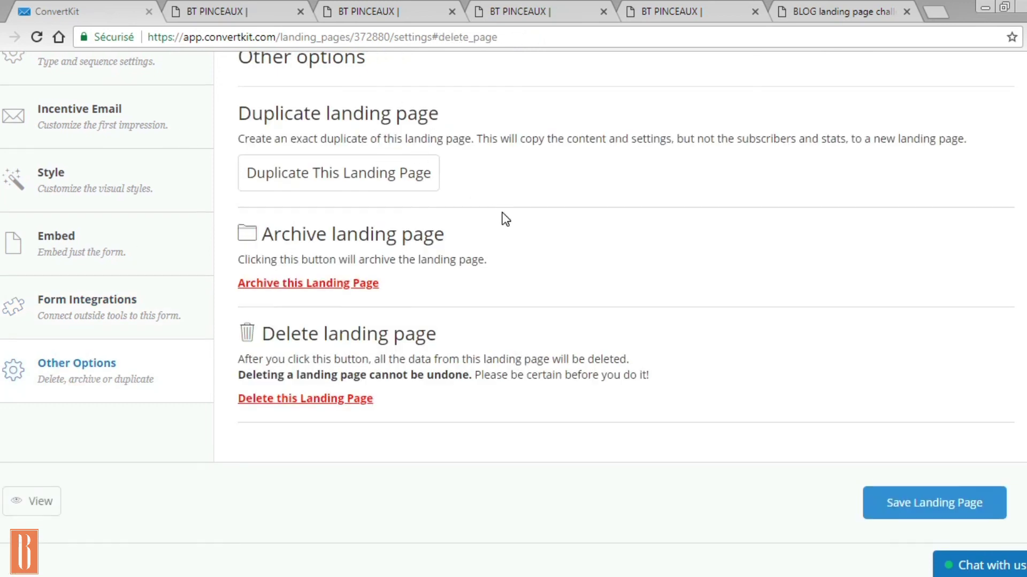
scroll(506, 219, "up", 2)
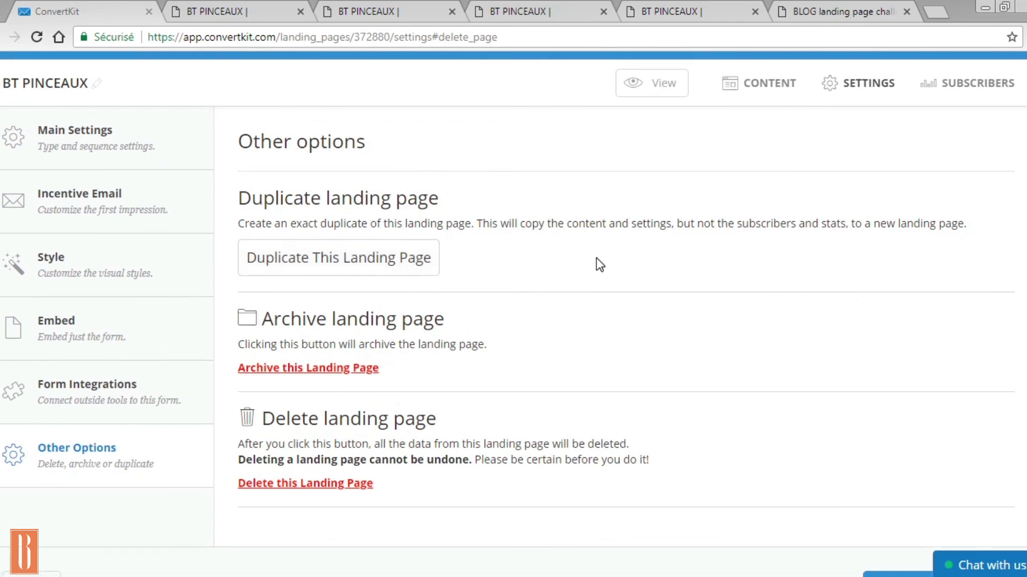
scroll(596, 257, "down", 2)
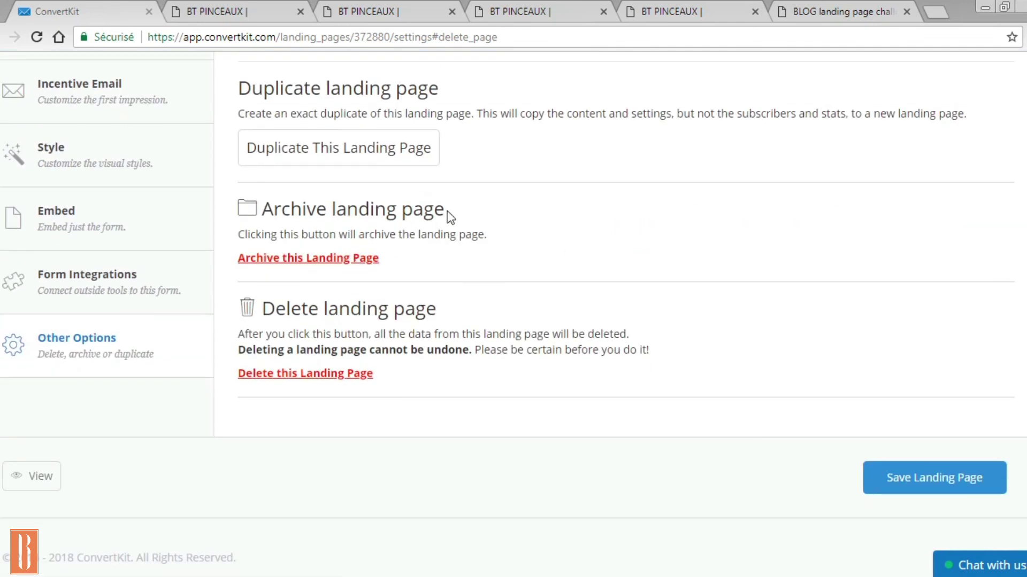
scroll(564, 272, "down", 1)
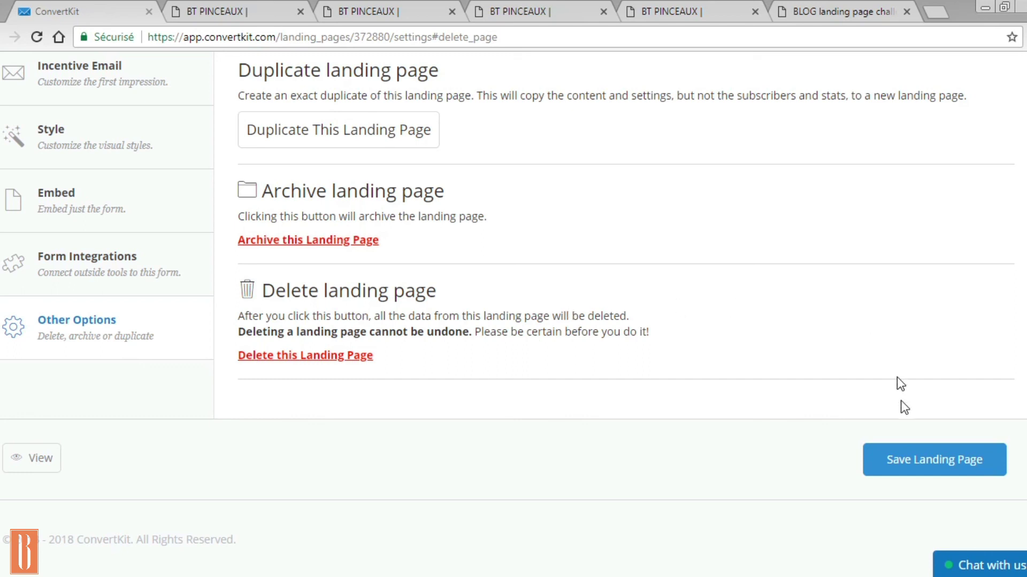
left_click(926, 463)
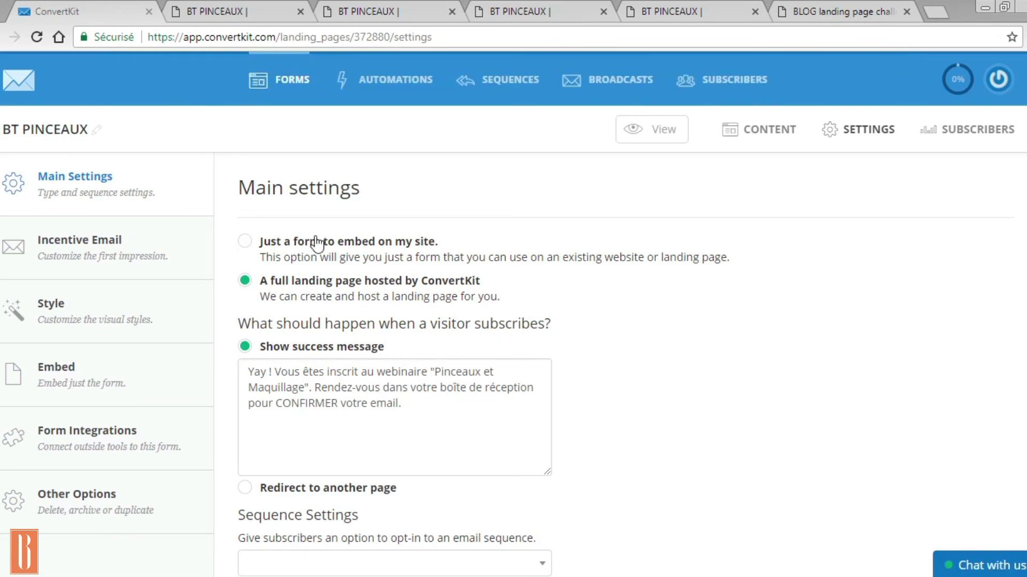
Look over the published Pinceaux et Maquillage page and return to the landing page's main settings.
left_click(239, 10)
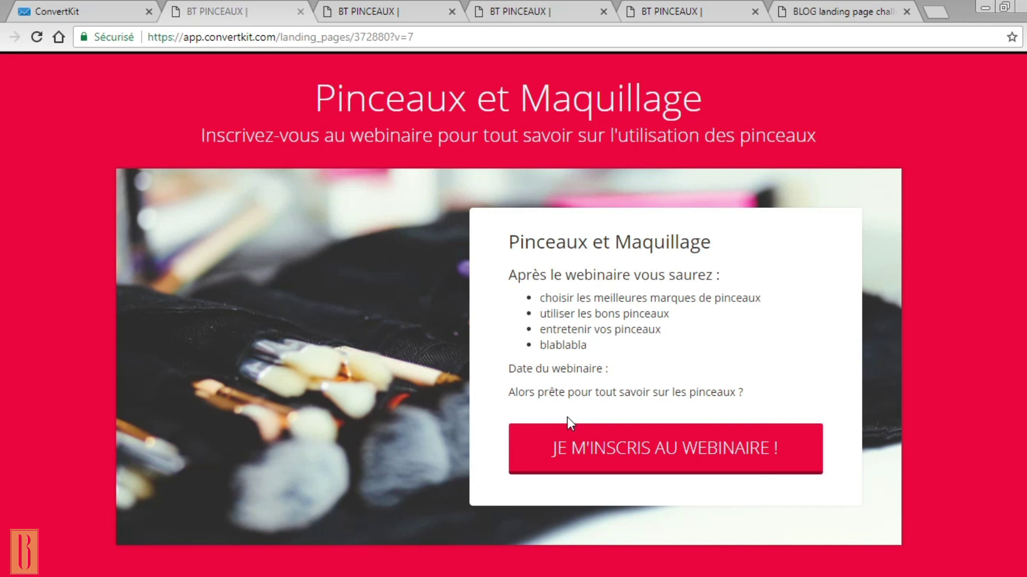
left_click(91, 12)
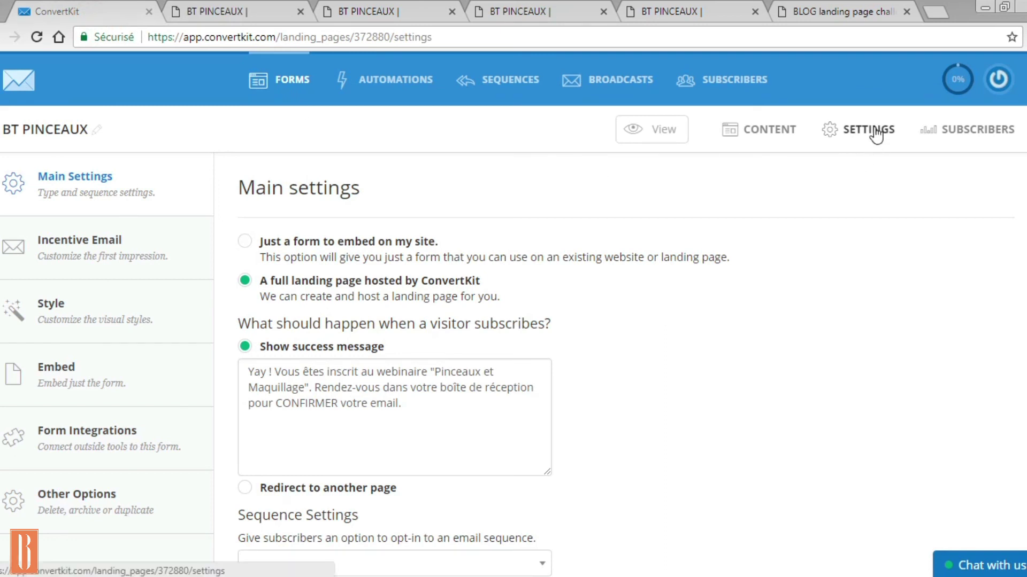
Reopen BT PINCEAUX from the forms list to examine its subscriber report, and view the published page again.
left_click(289, 83)
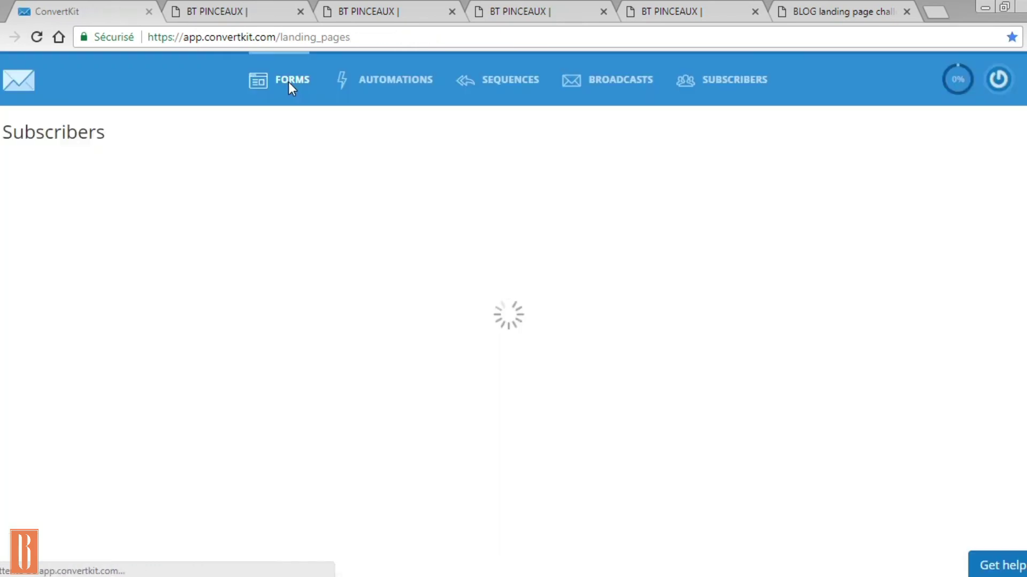
scroll(353, 375, "down", 5)
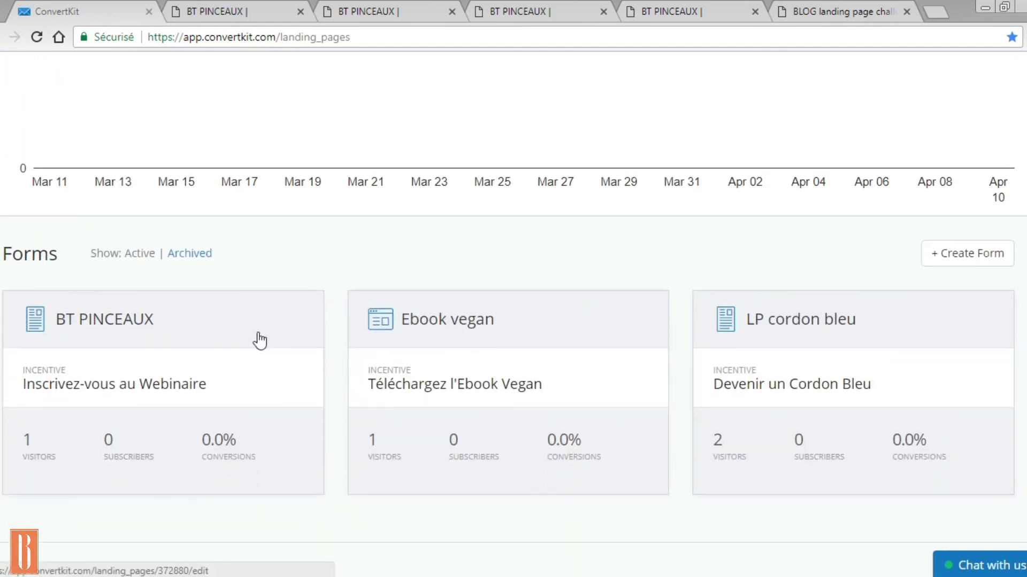
left_click(87, 327)
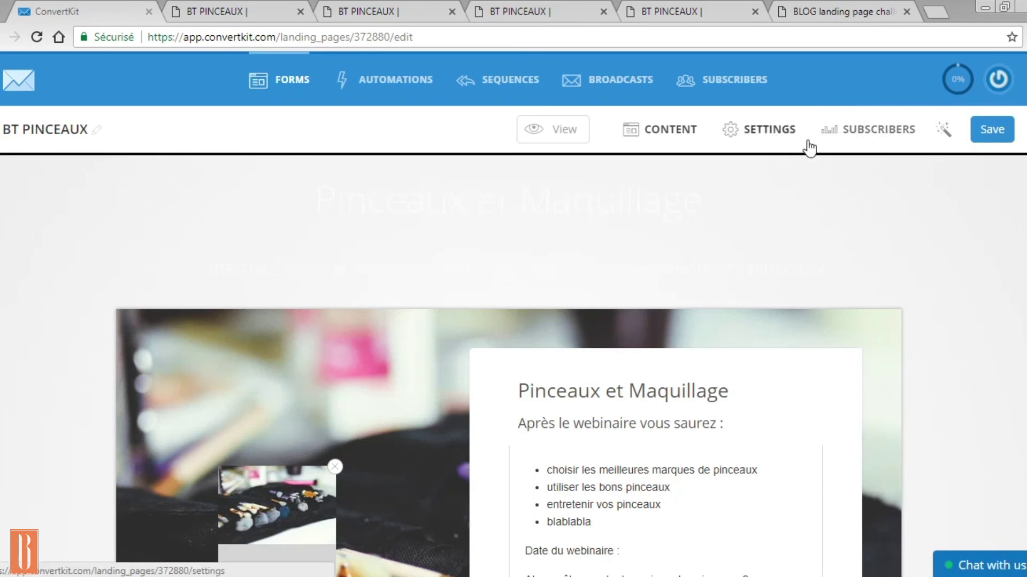
left_click(860, 133)
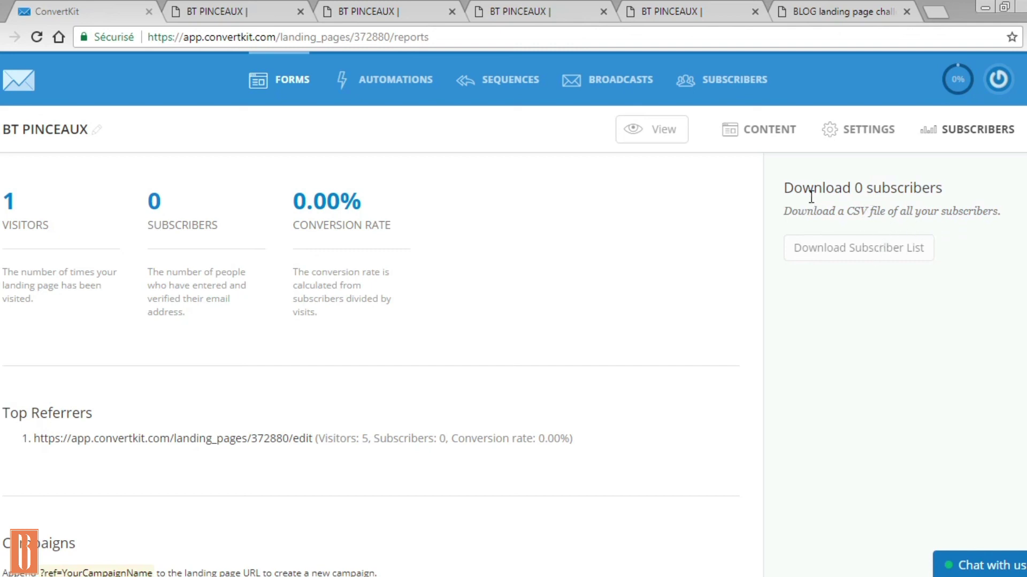
left_click(265, 11)
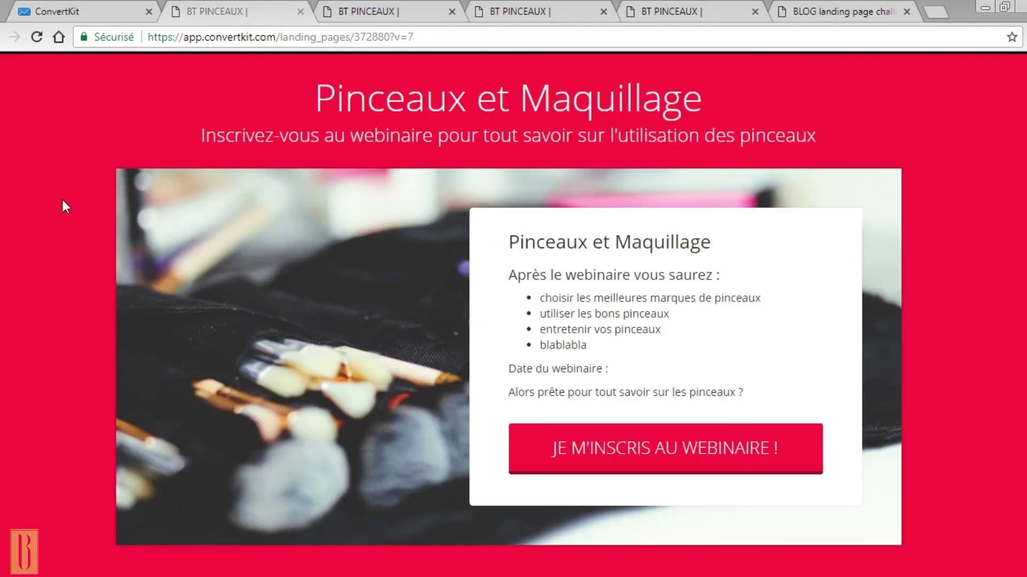